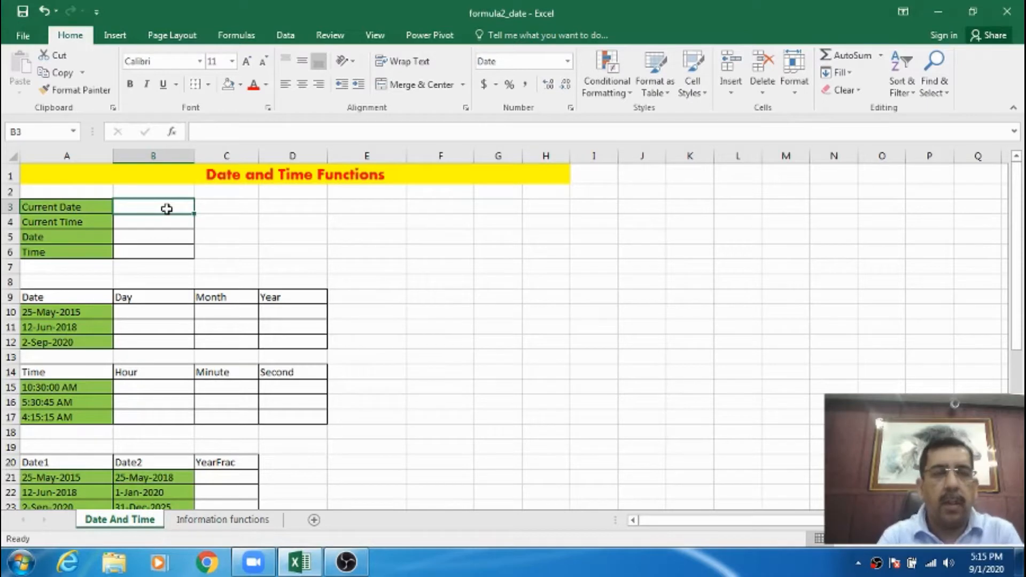
- Enter the formula =TODAY() in cell B3 to fill in the Current Date
click(237, 215)
click(176, 204)
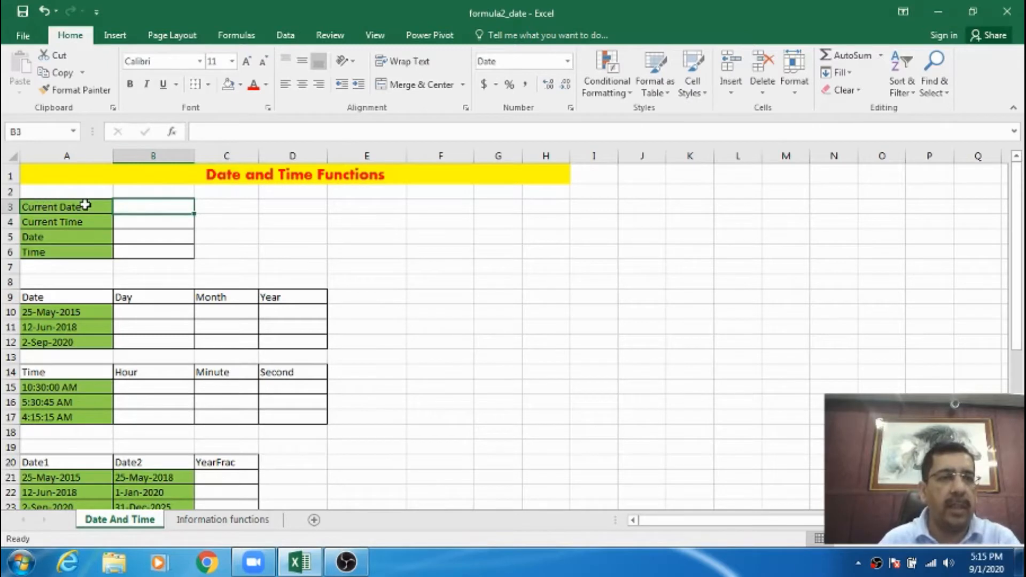
click(342, 302)
click(162, 211)
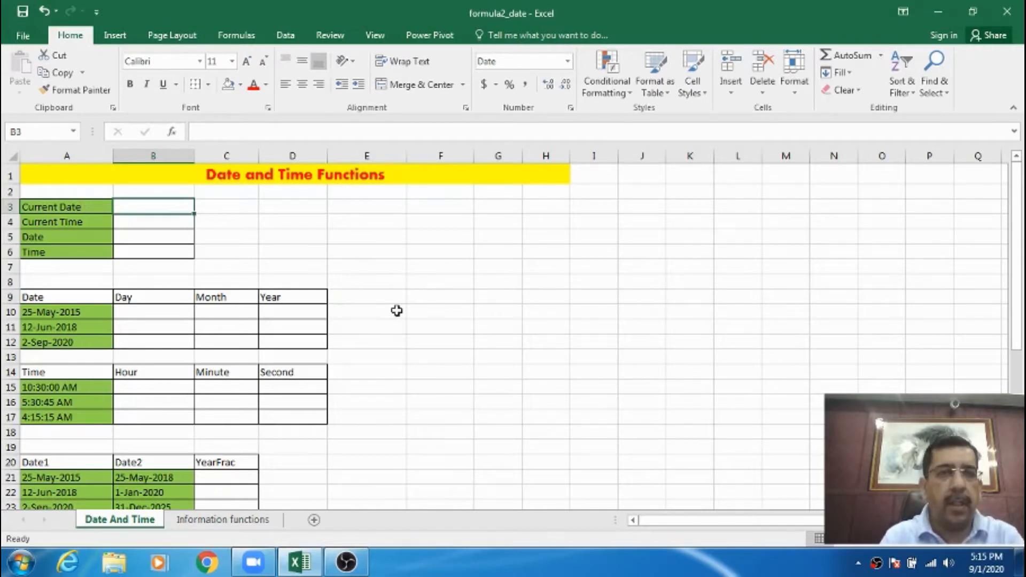
text(=)
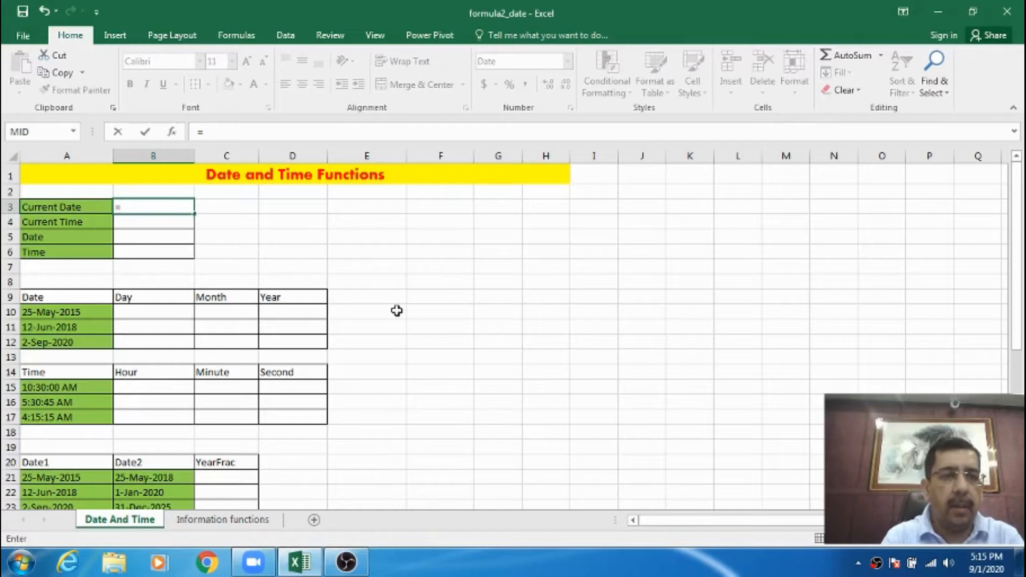
text(today)
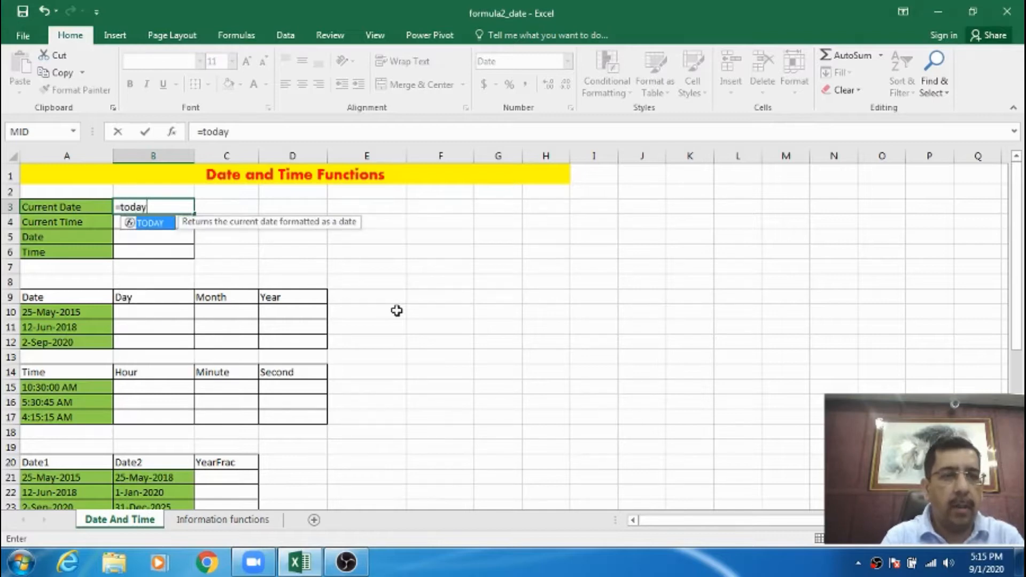
text(())
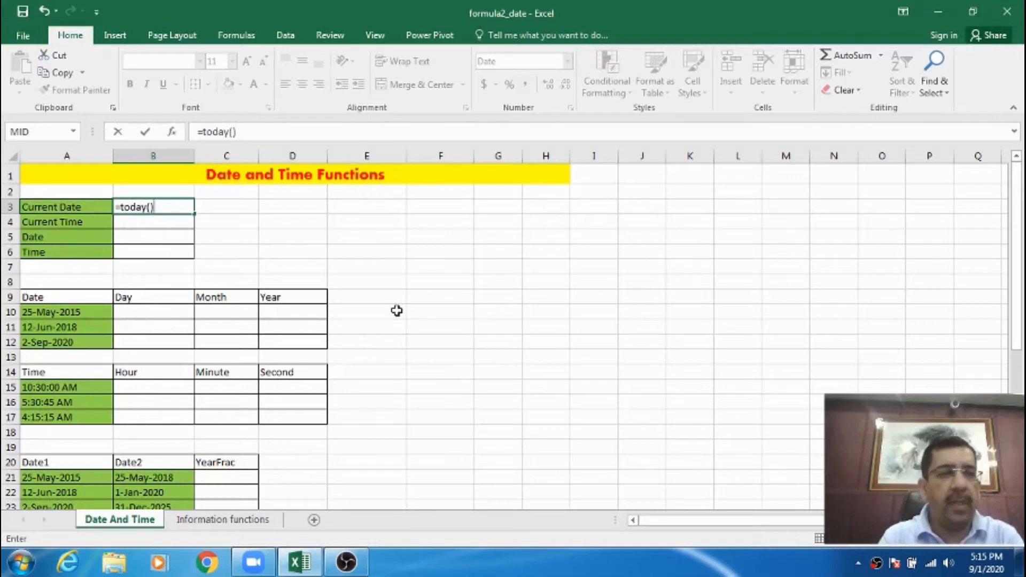
key(Return)
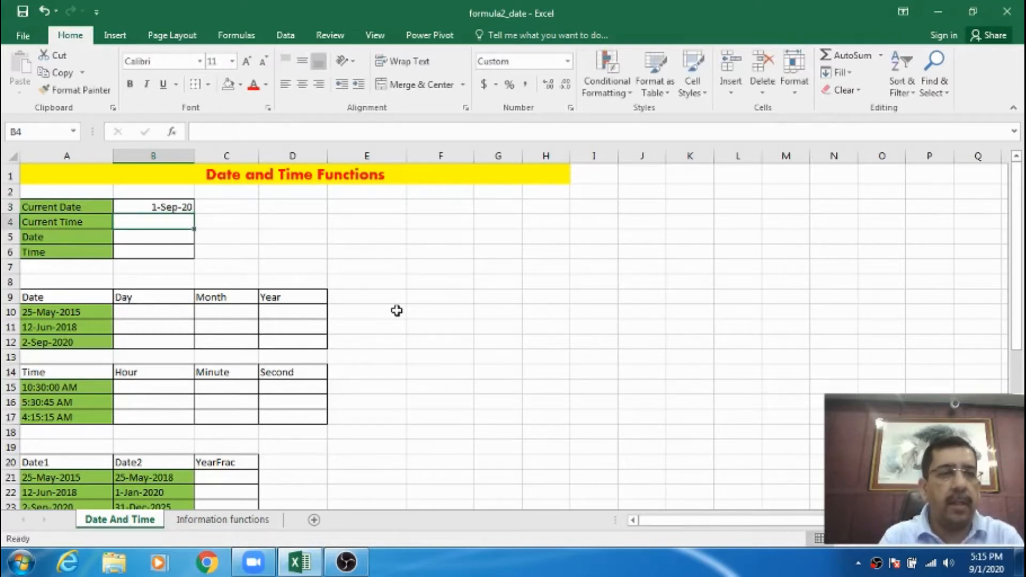
key(Up)
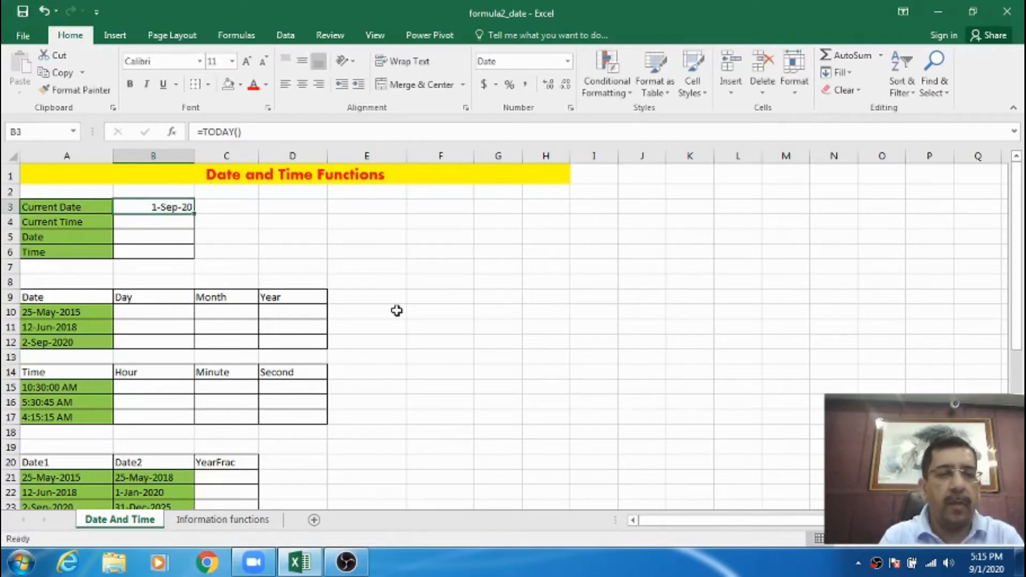
- Enter the formula =NOW() in cell B4 to fill in the Current Time
key(Down)
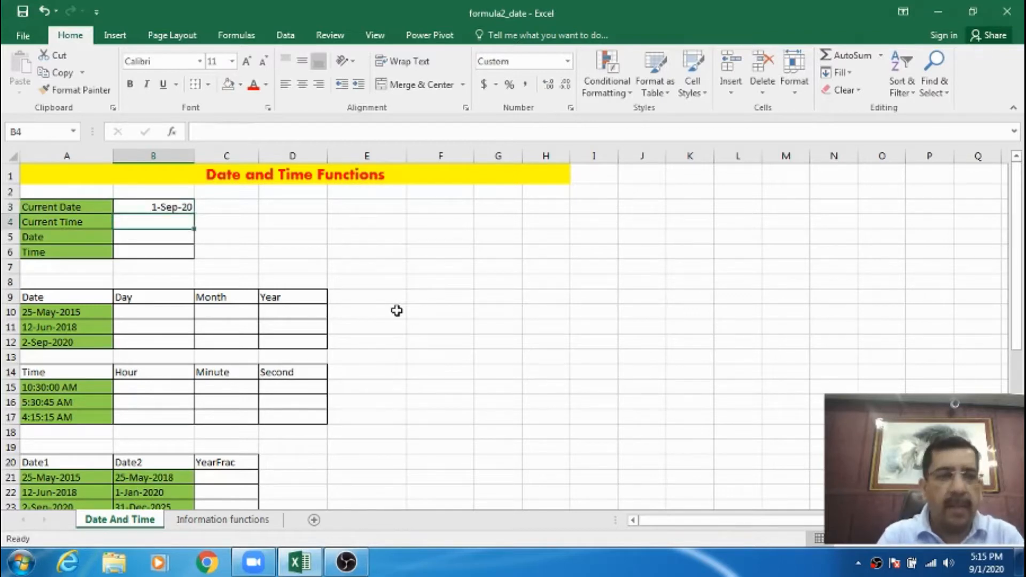
text(=)
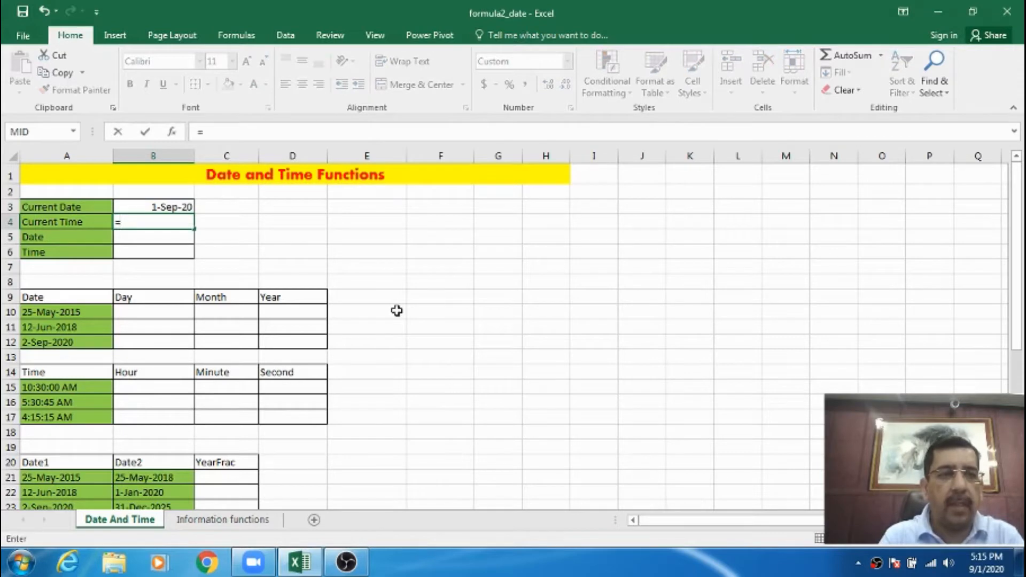
text(now()
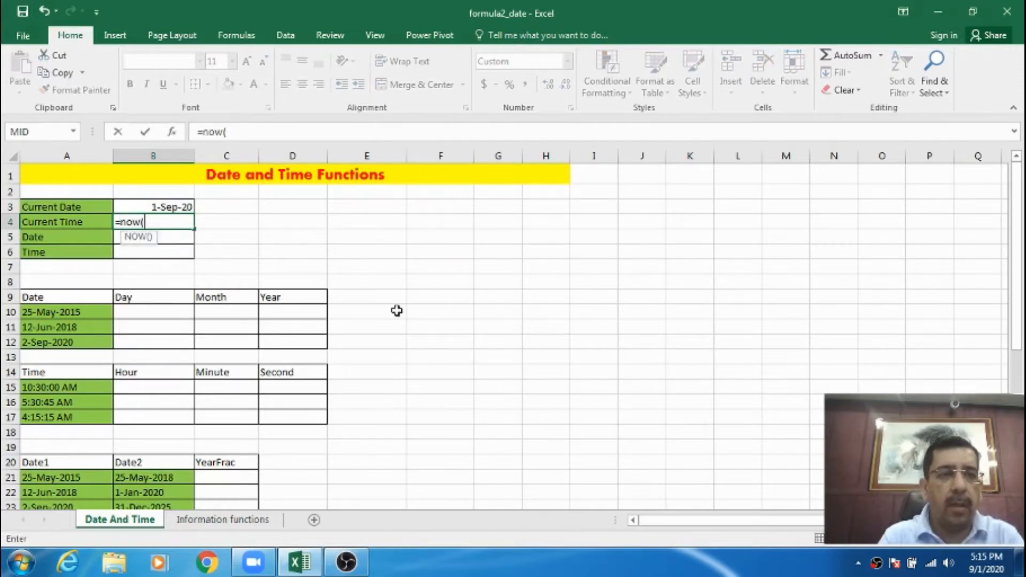
text())
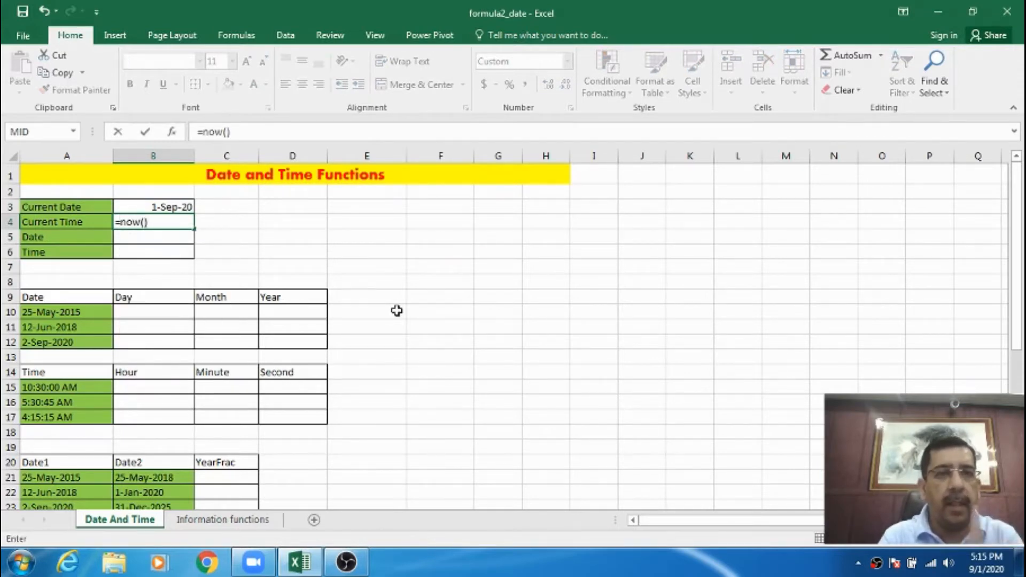
key(Return)
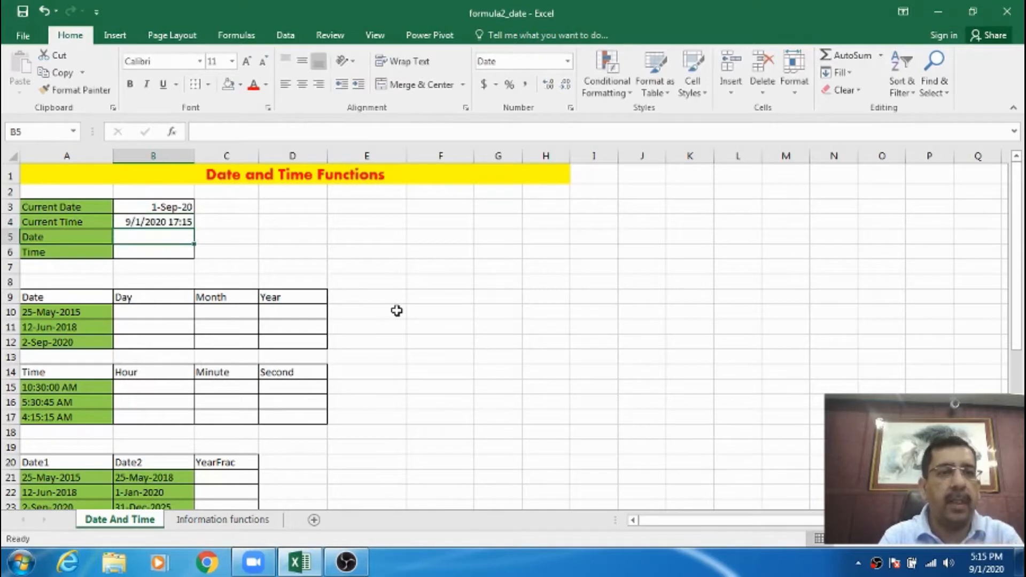
key(Up)
- Enter the formula =DATE(2020,05,15) in cell B5, beside the Date label
key(Down)
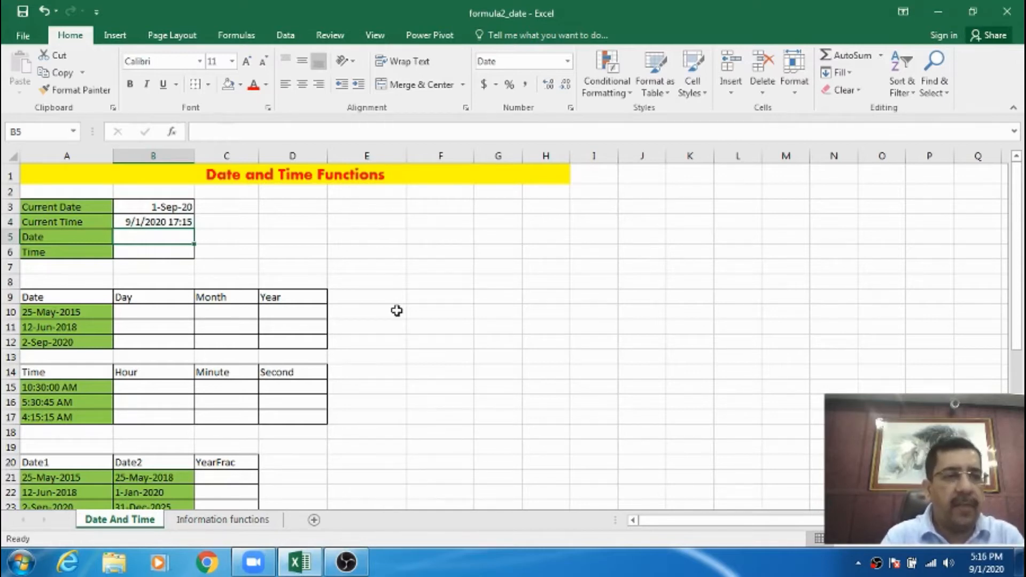
text(=)
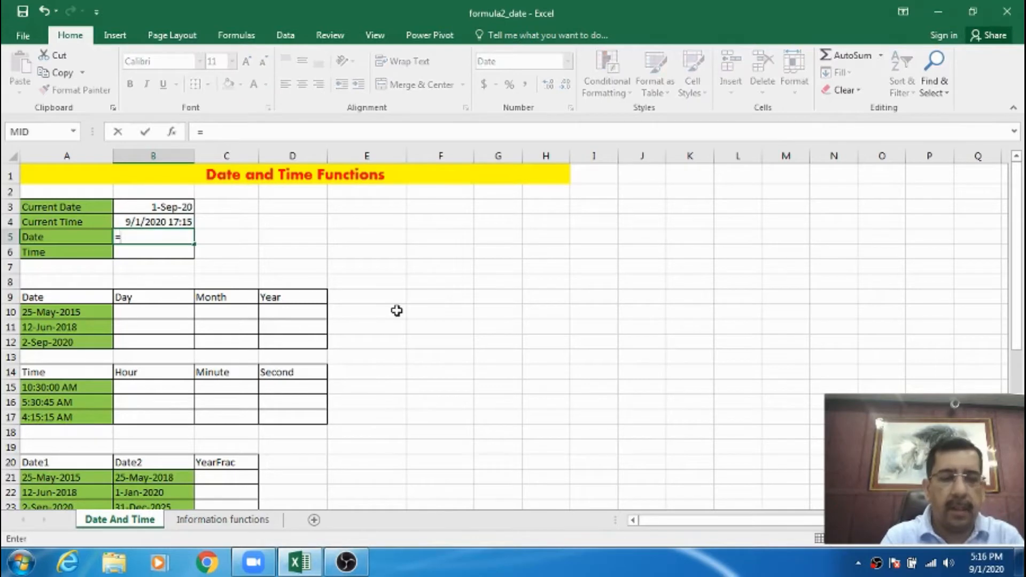
text(da)
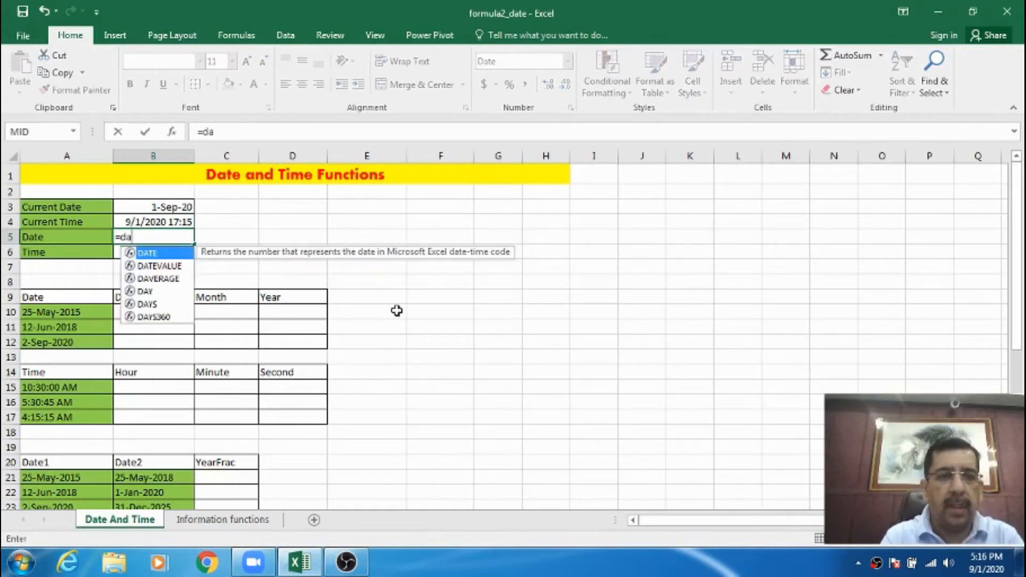
text(te()
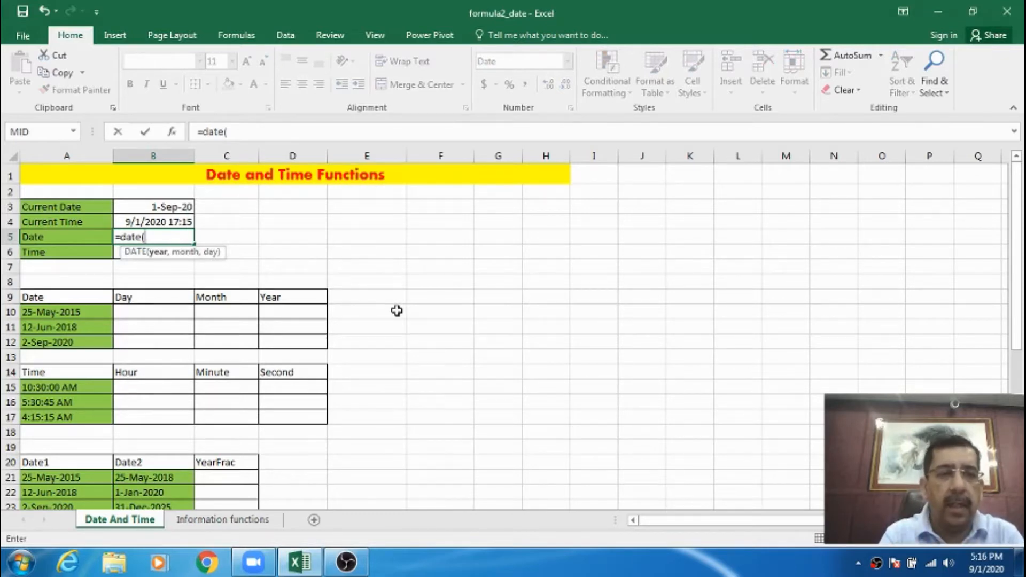
text(2020,)
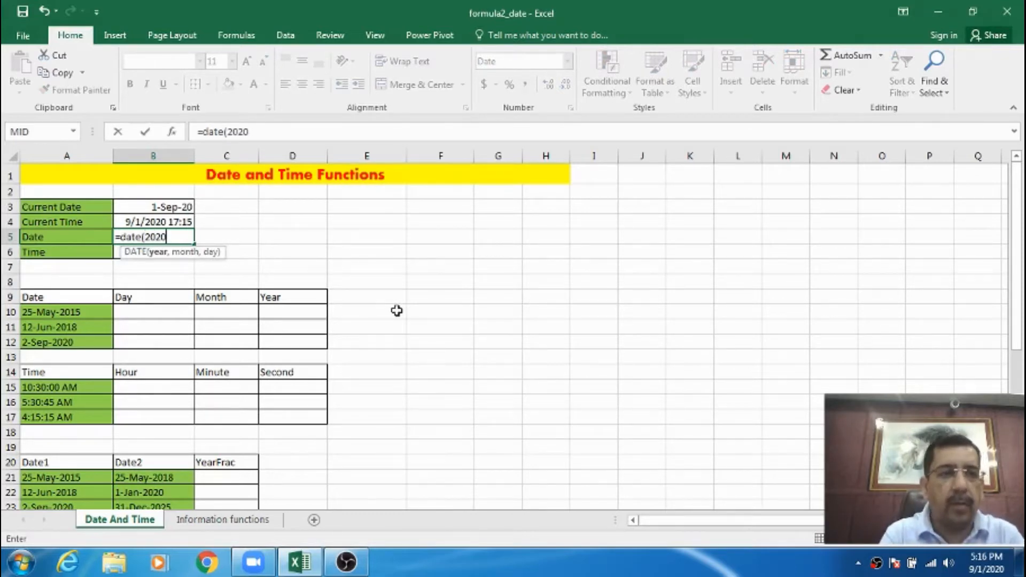
key(BackSpace)
text(,)
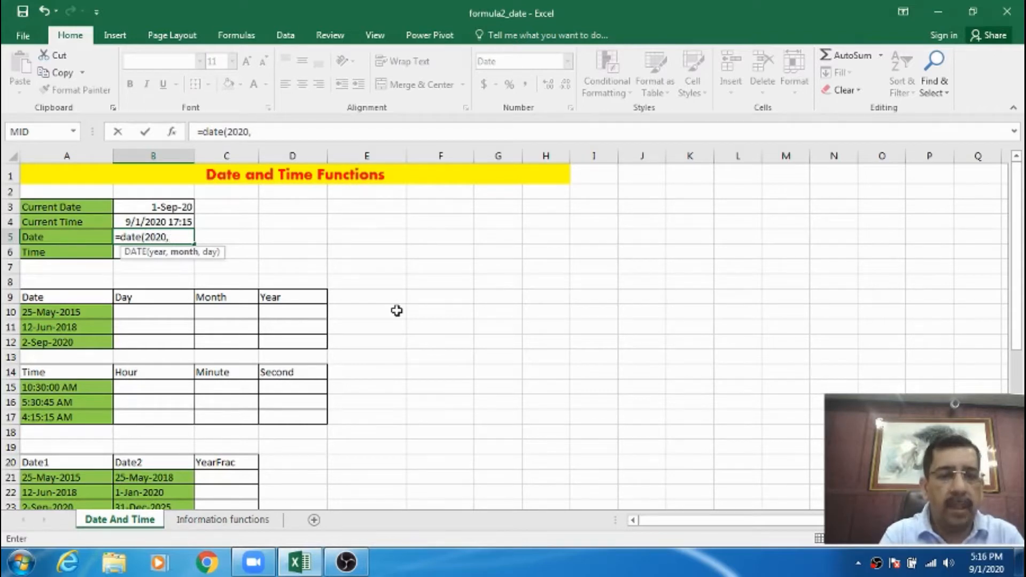
text(05,)
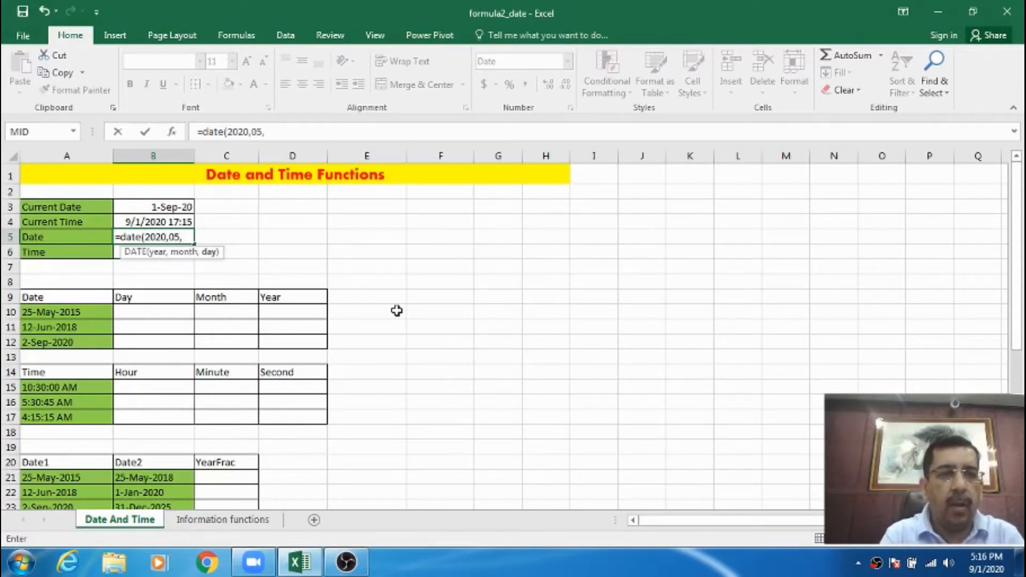
text(15))
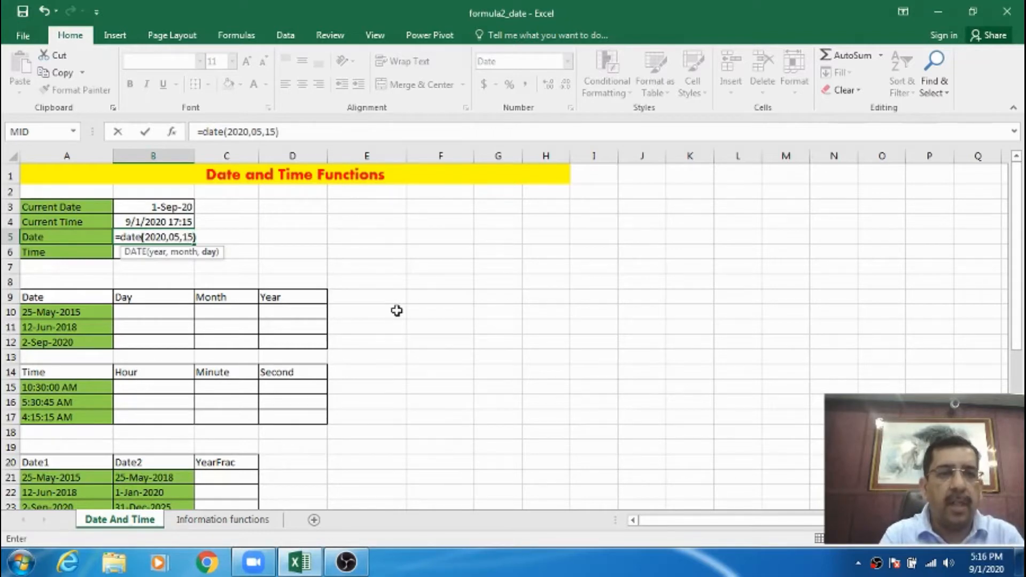
key(Return)
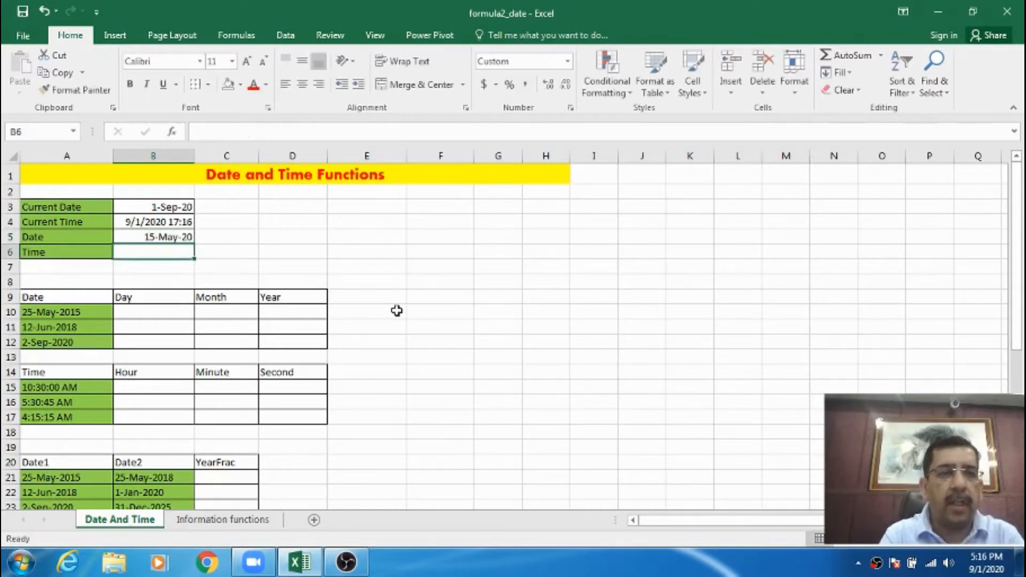
key(Up)
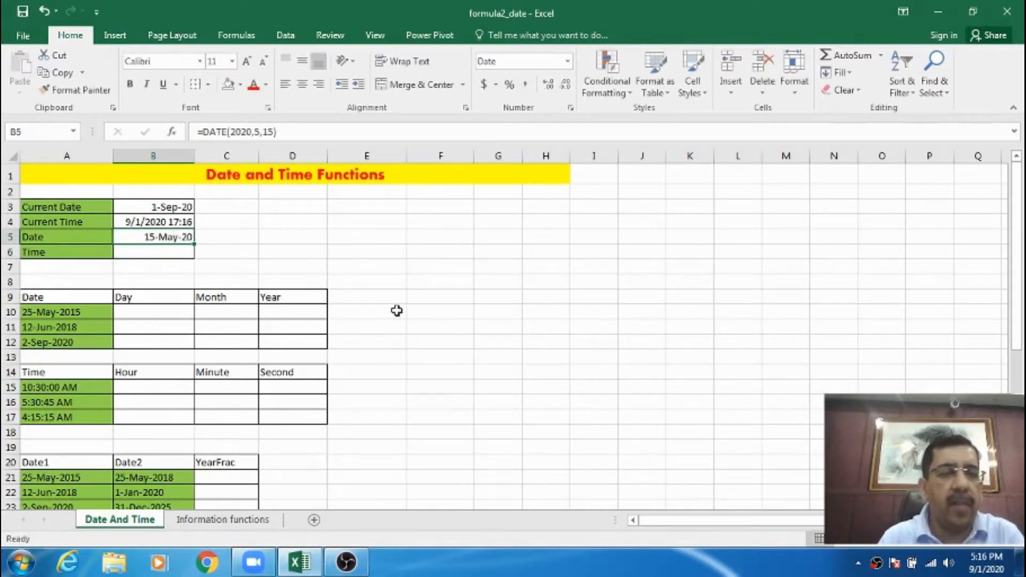
key(Down)
key(Up)
key(Up)
key(Up)
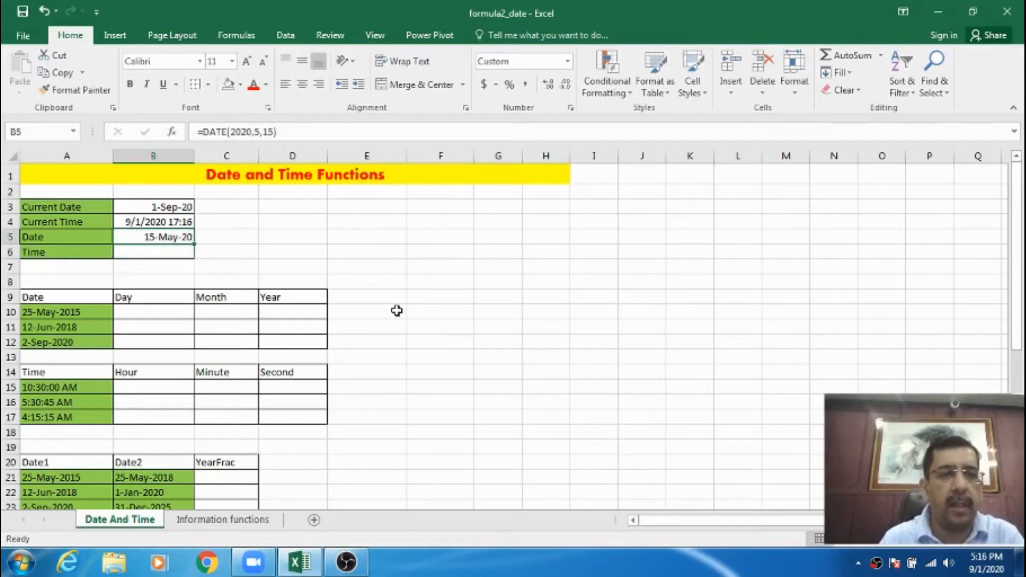
key(Down)
key(Down)
key(Down)
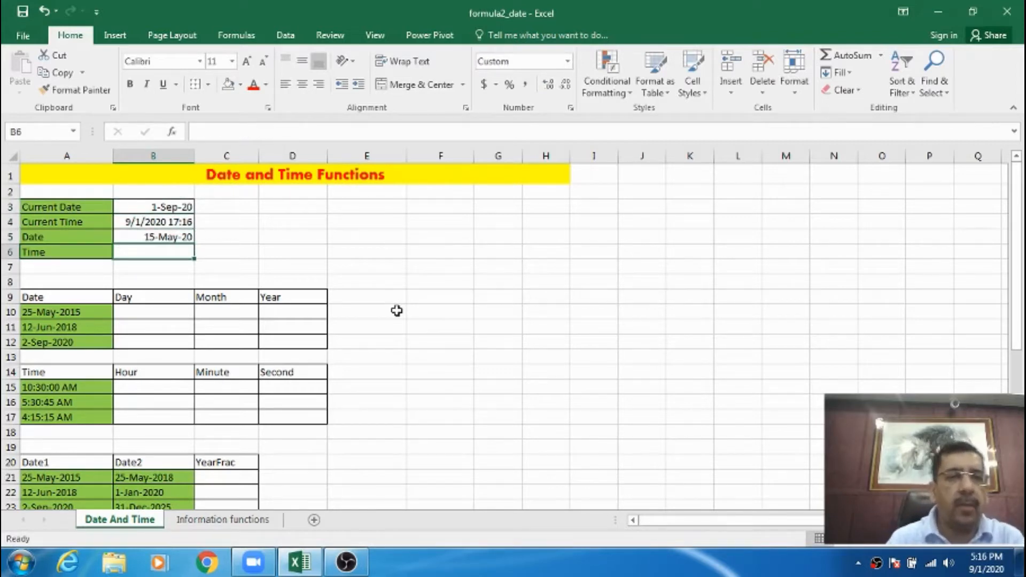
- Format cells B3 to B5 as dates with the 14-Mar-2012 display type
drag(172, 206, 174, 239)
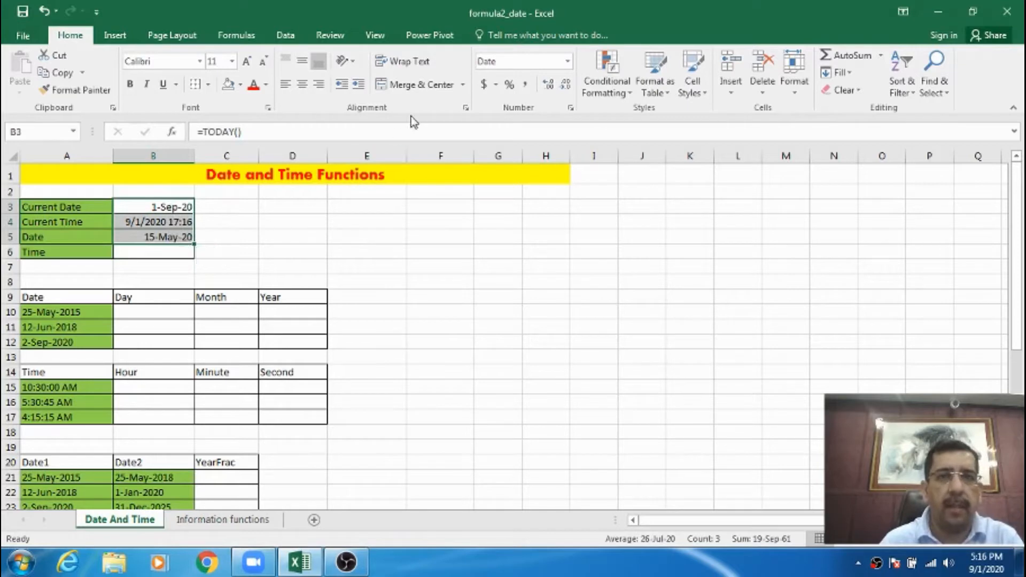
click(169, 208)
drag(169, 208, 170, 238)
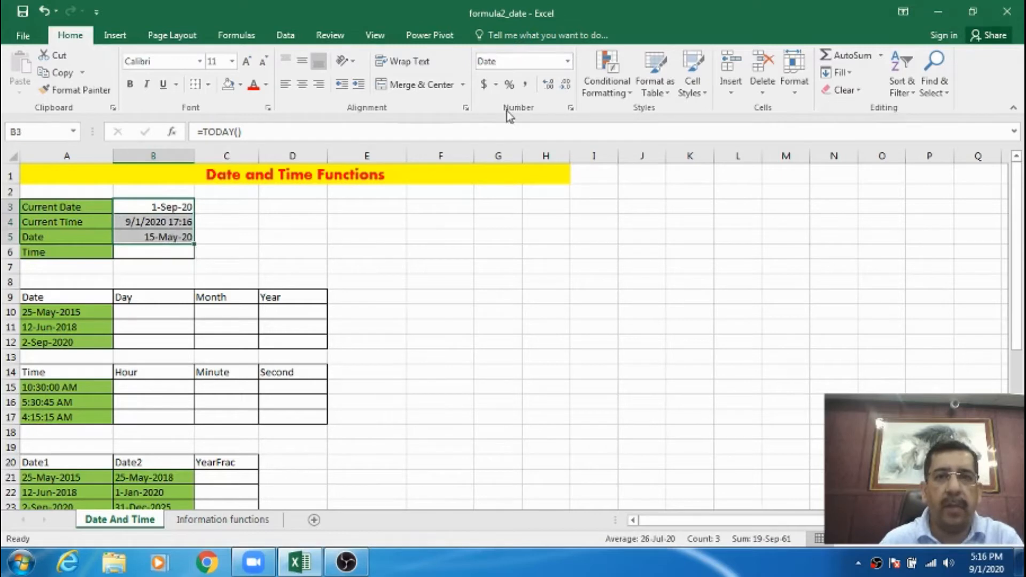
click(570, 108)
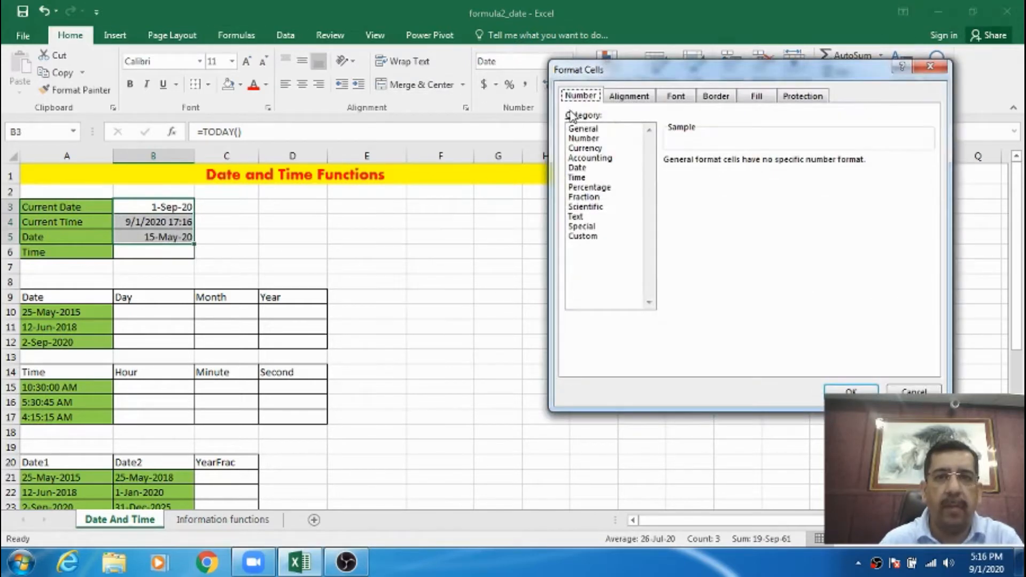
click(578, 167)
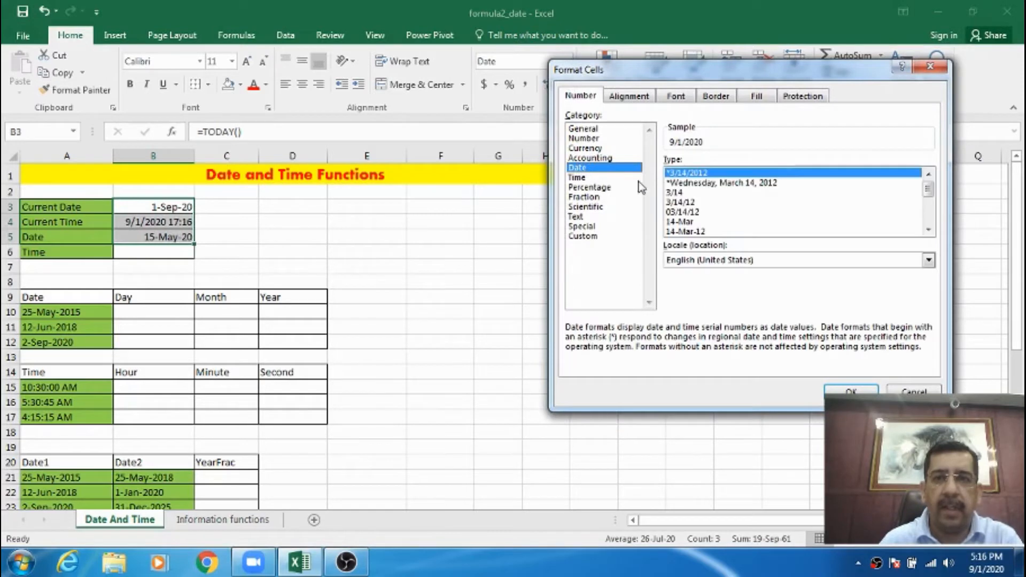
click(701, 232)
click(929, 230)
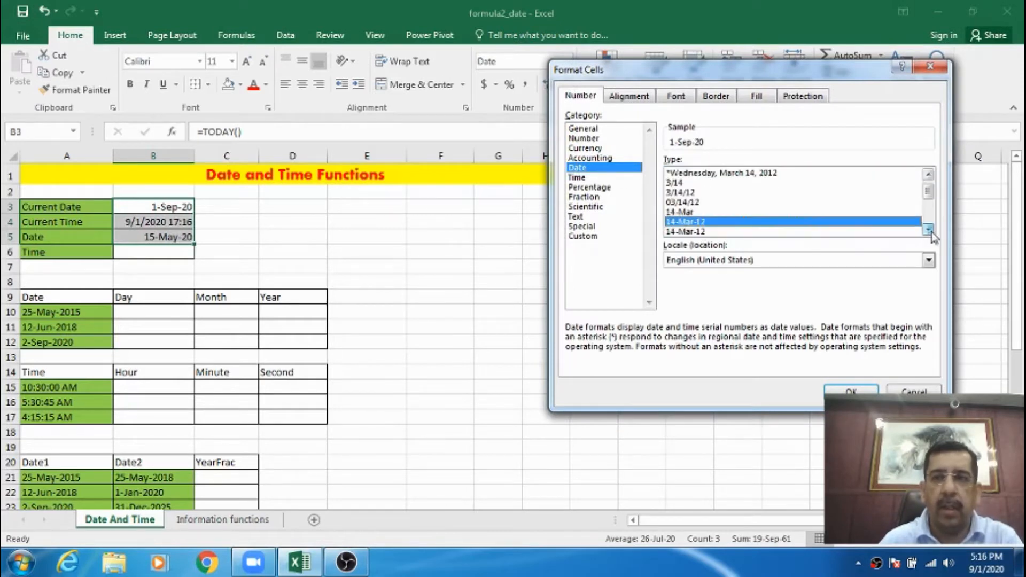
click(933, 219)
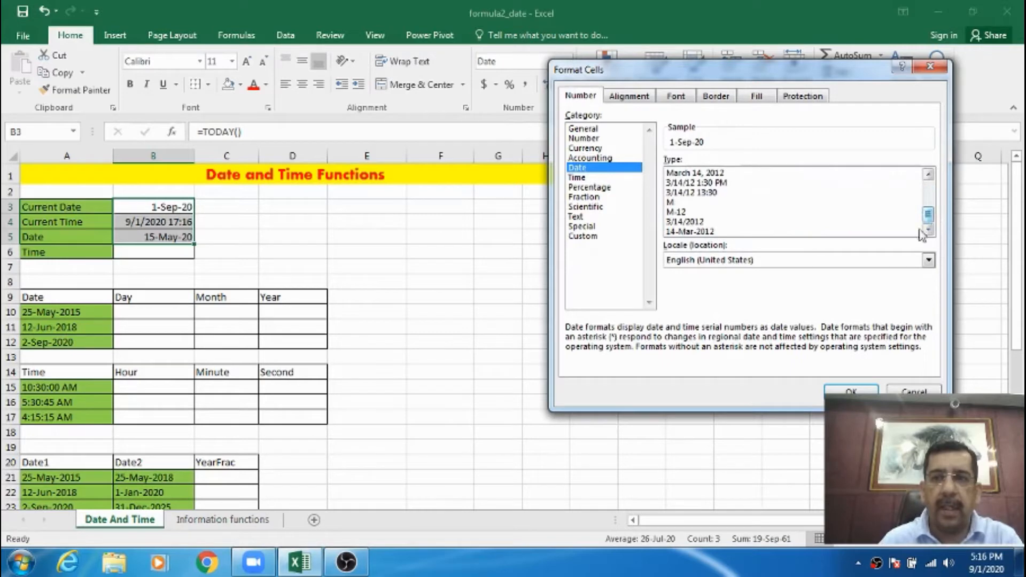
click(707, 233)
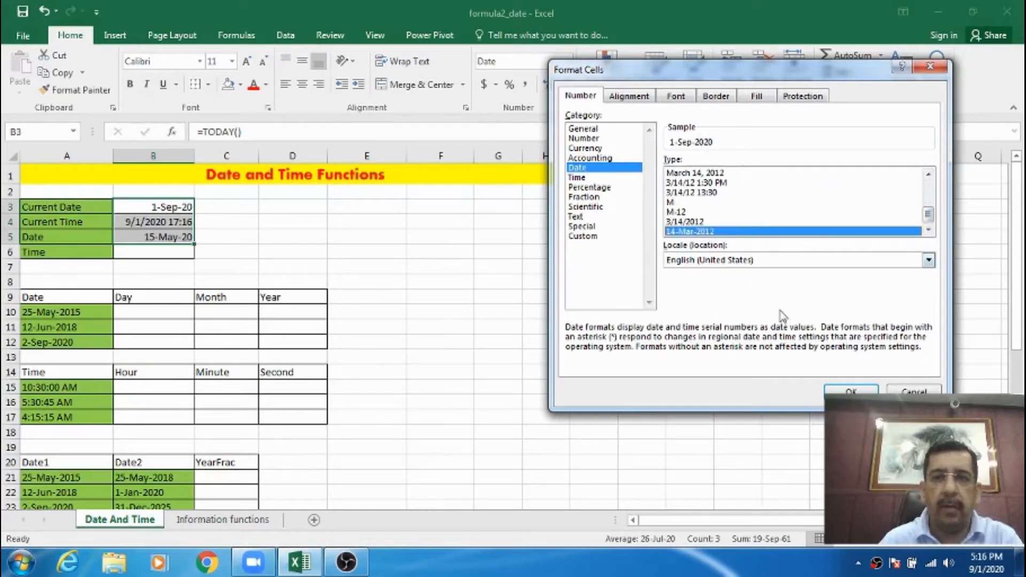
click(850, 391)
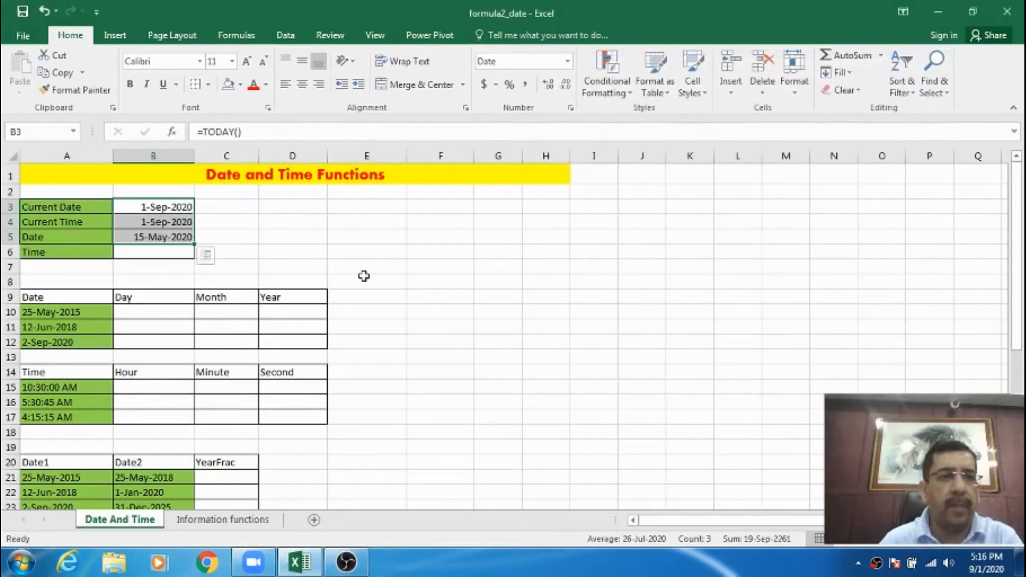
click(163, 236)
click(160, 211)
click(157, 223)
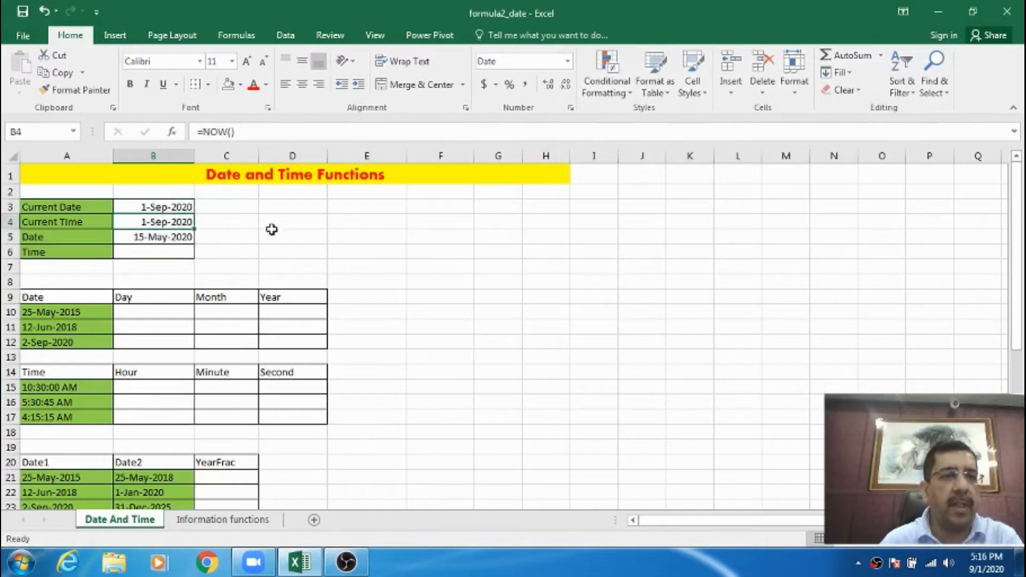
click(170, 236)
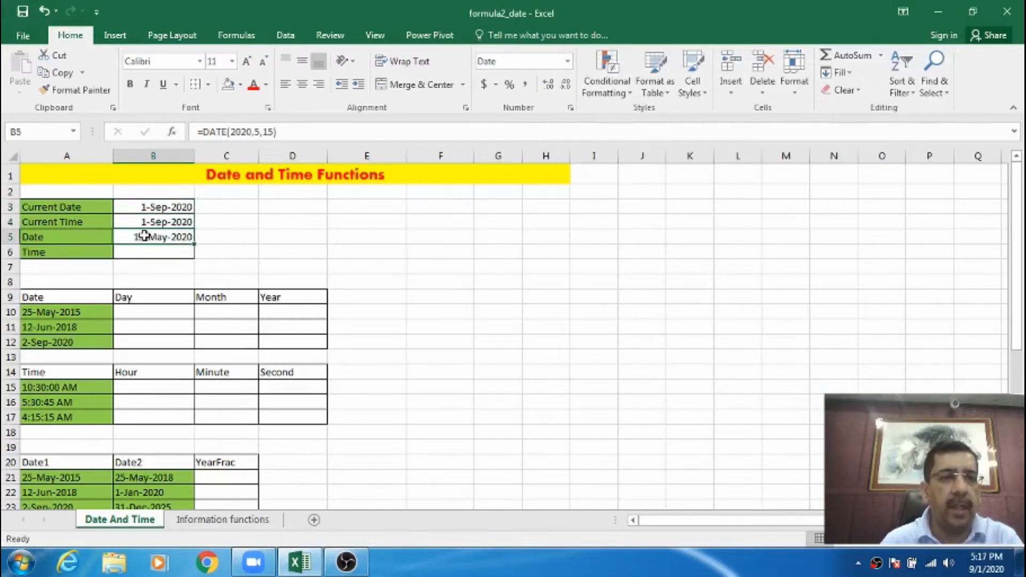
drag(164, 204, 163, 235)
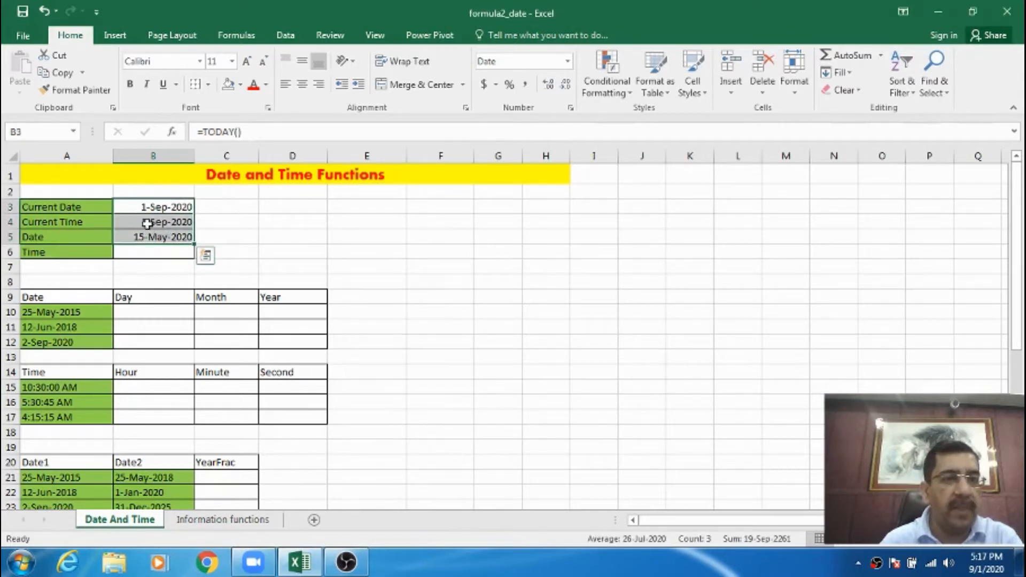
- Format the Current Time cell B4 as a date with the 3/14/12 1:30 PM display type
click(149, 223)
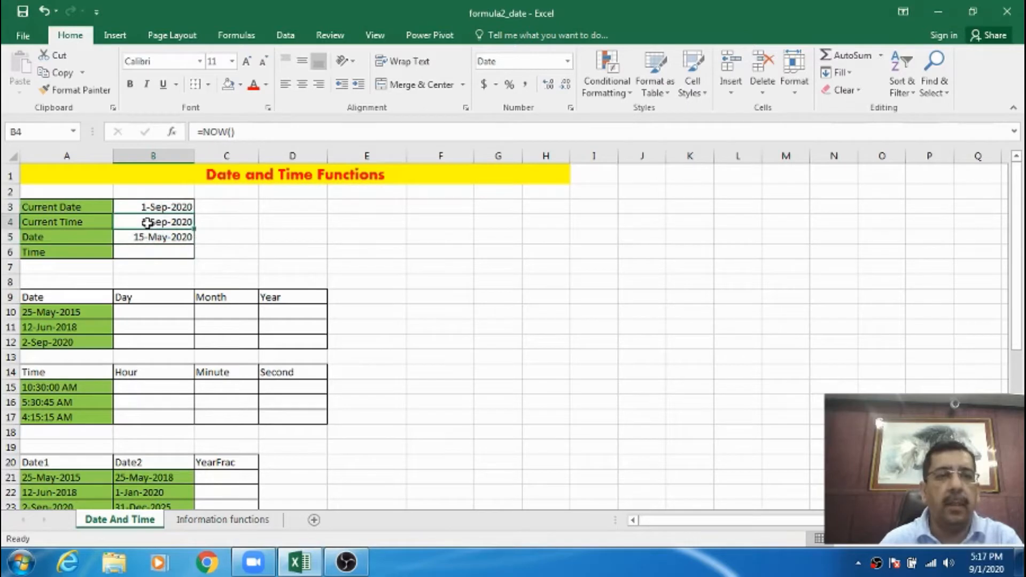
click(568, 61)
click(568, 61)
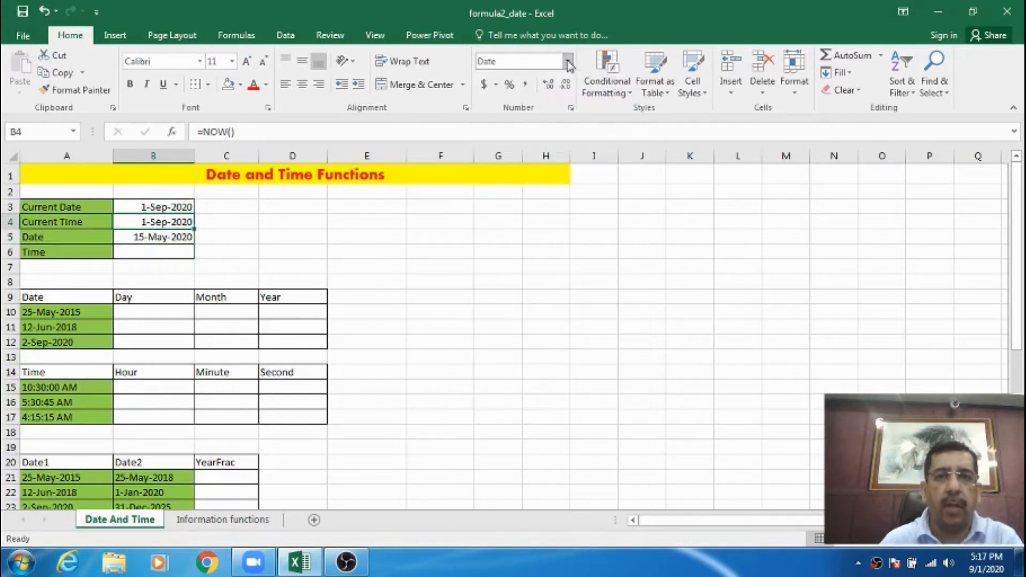
click(569, 107)
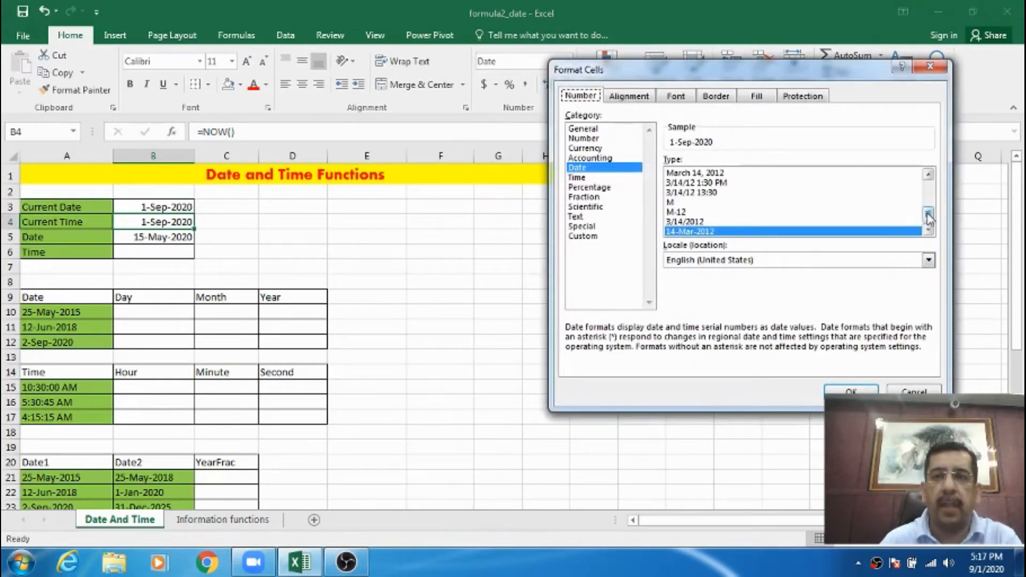
mouse_move(928, 215)
mouse_down()
mouse_move(931, 197)
mouse_move(932, 214)
mouse_up()
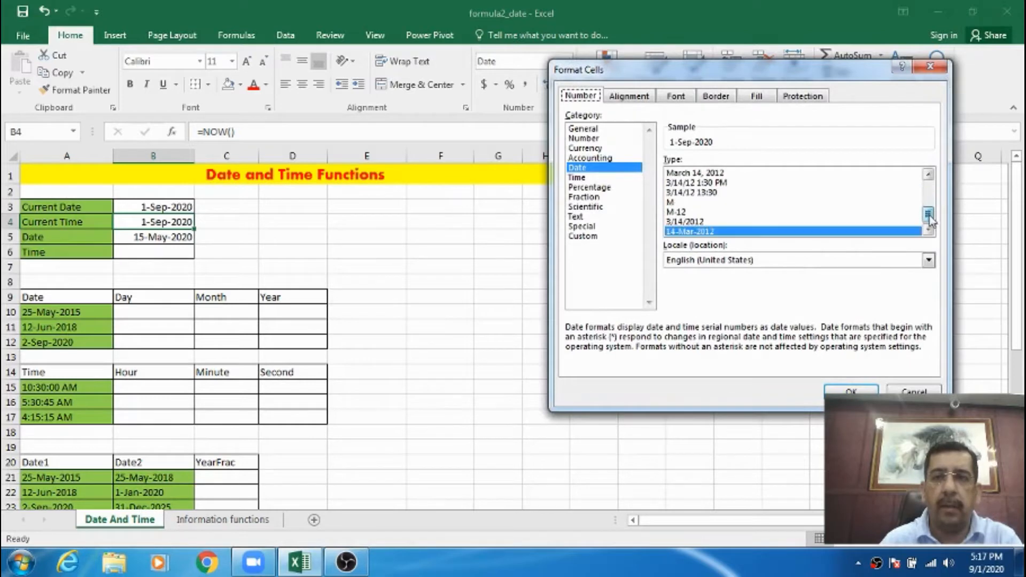
click(695, 183)
click(837, 391)
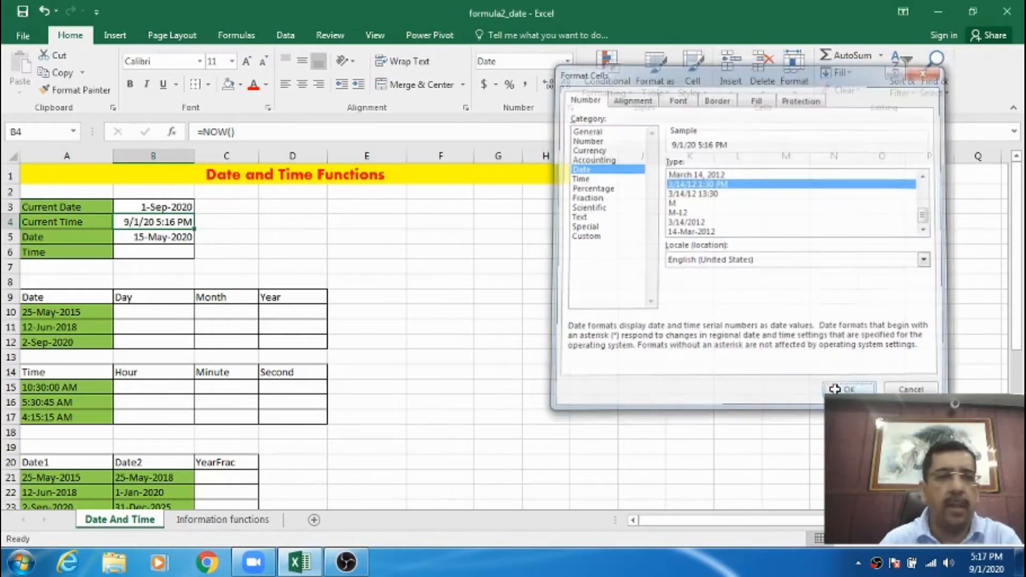
click(227, 238)
click(155, 221)
- Enter the formula =TIME(2,30,15) in cell B6, beside the Time label
click(151, 249)
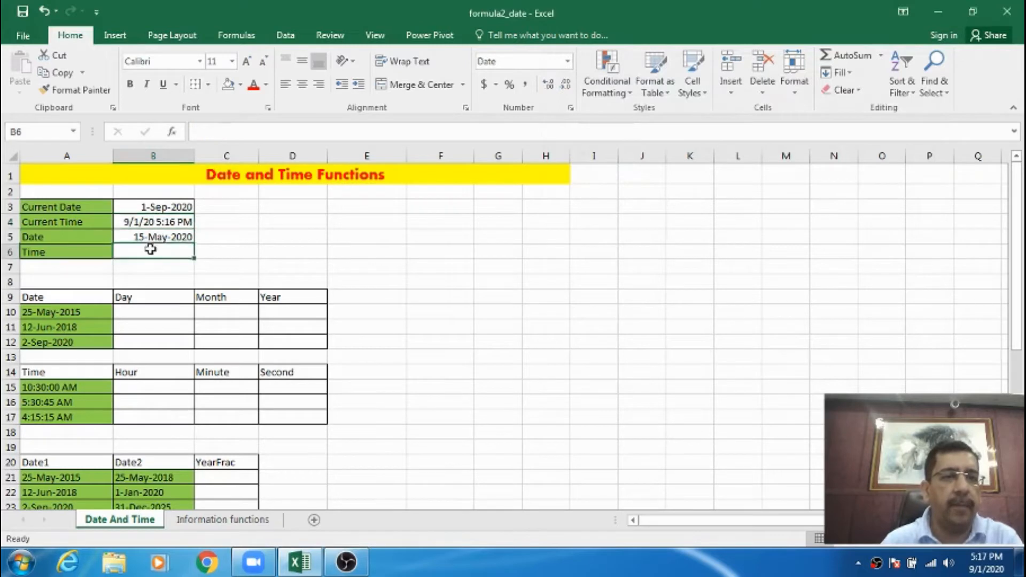
text(=)
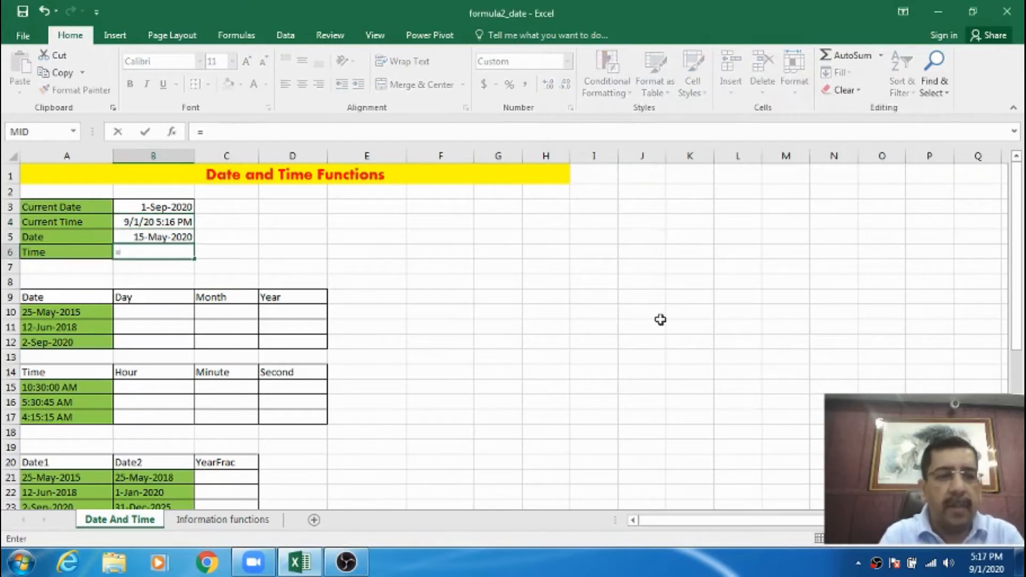
text(time()
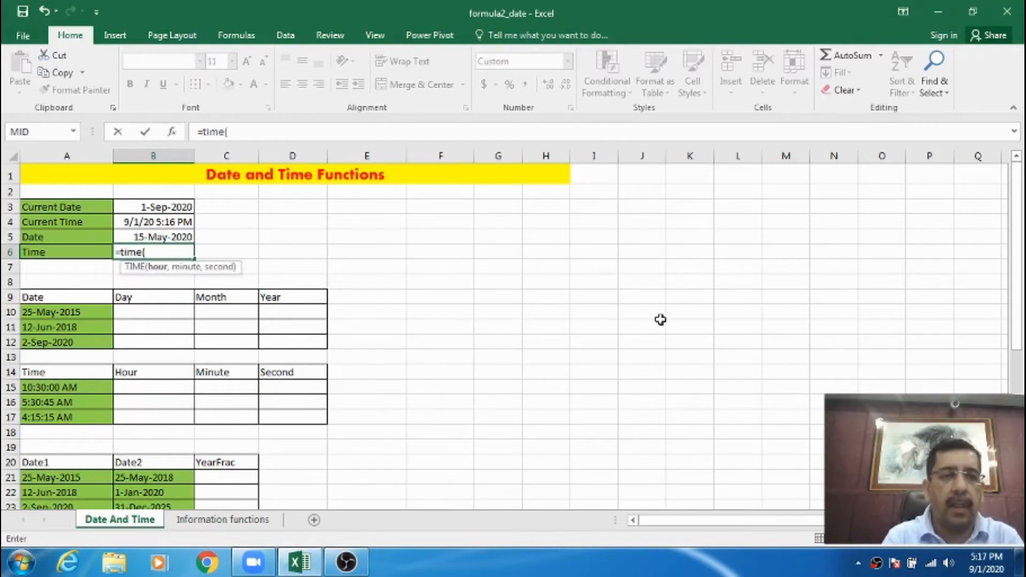
text(2,30,)
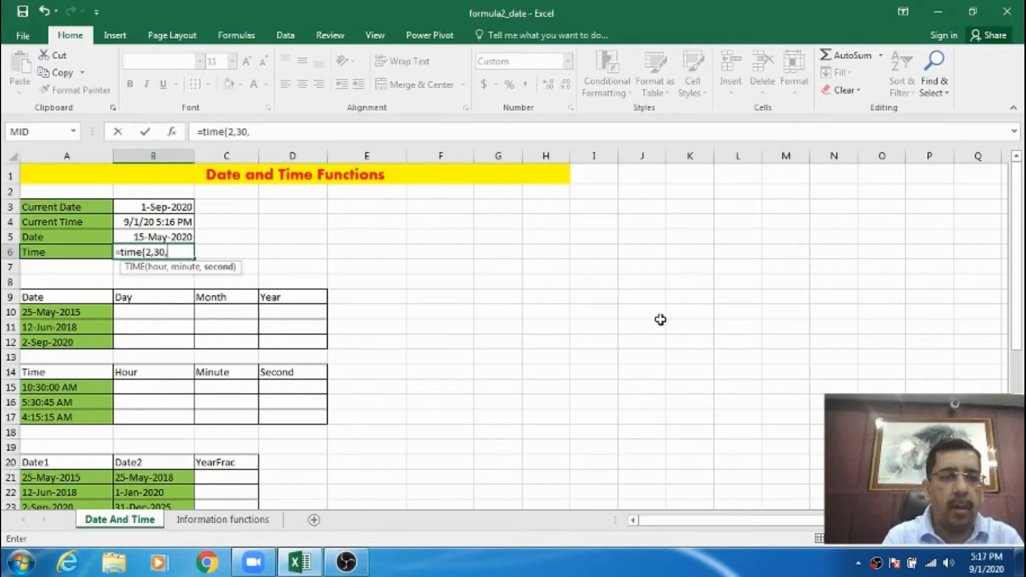
text(15)
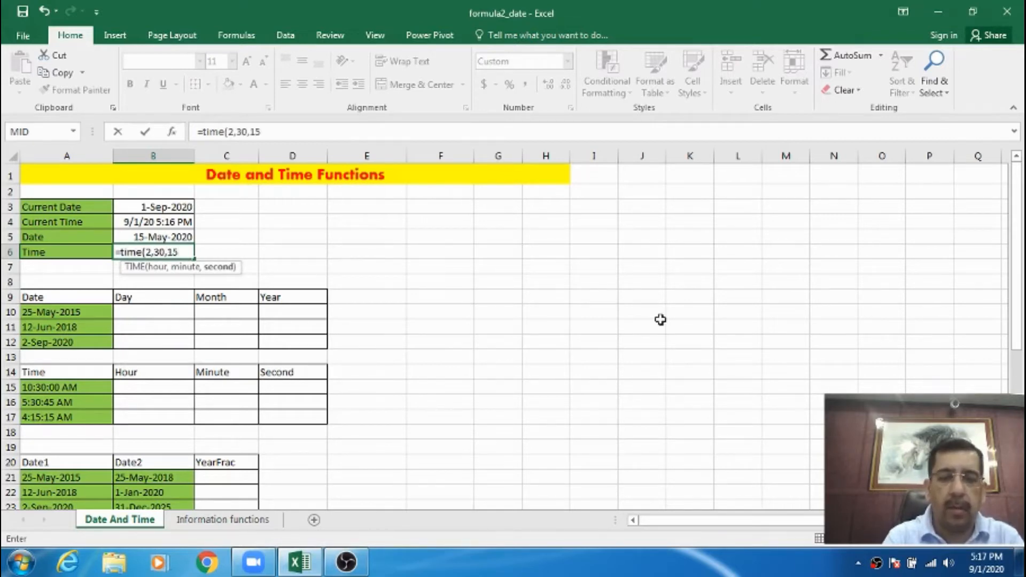
text())
key(Return)
key(Up)
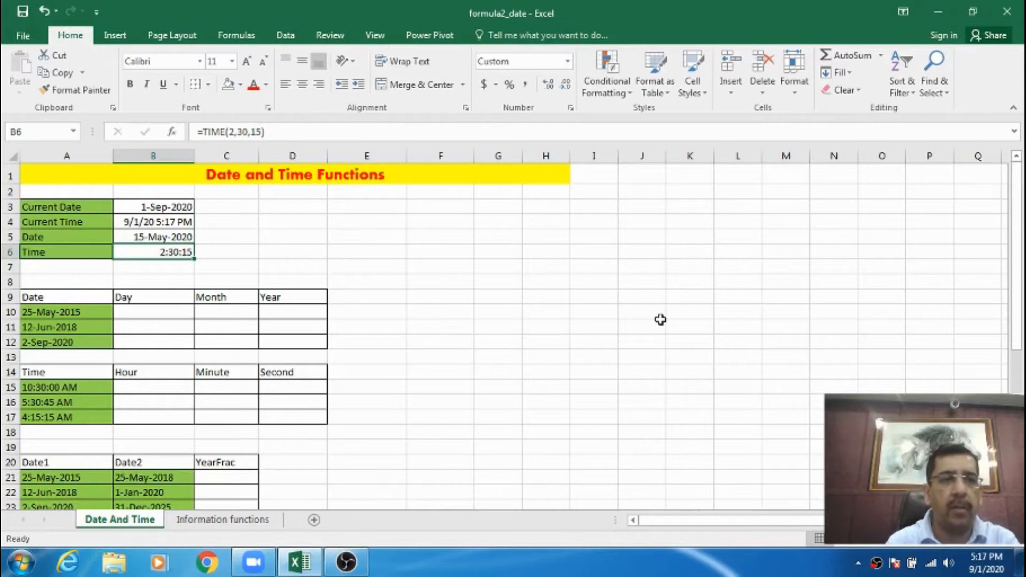
- Review the date and time formulas in cells B3 to B6 one after another
key(Up)
key(Up)
key(Up)
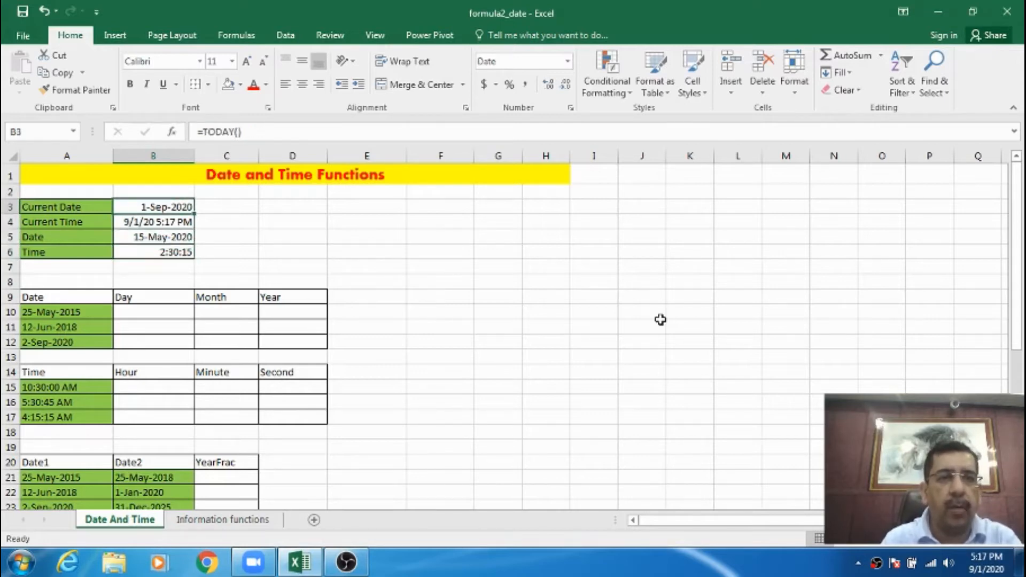
key(Down)
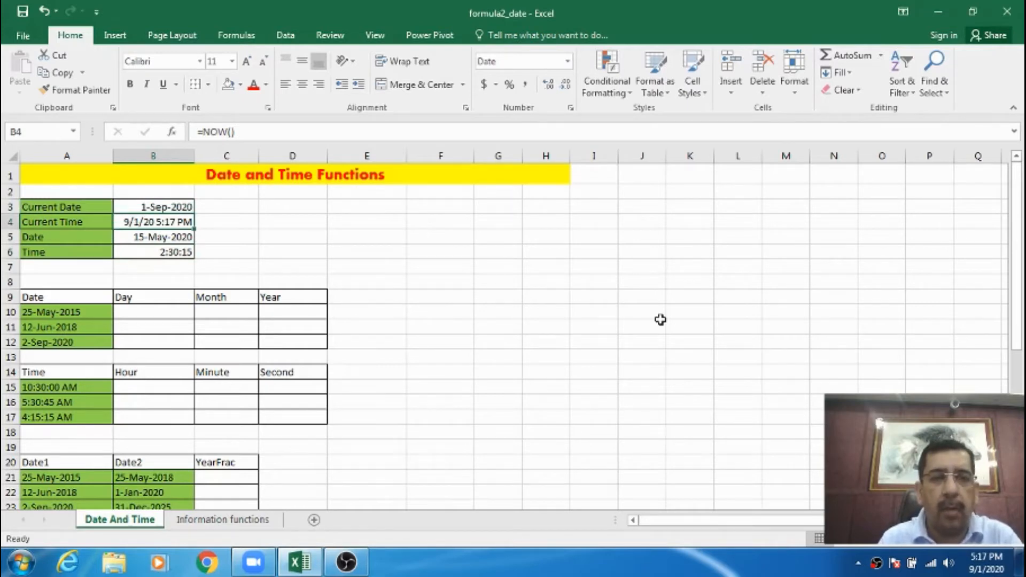
key(Down)
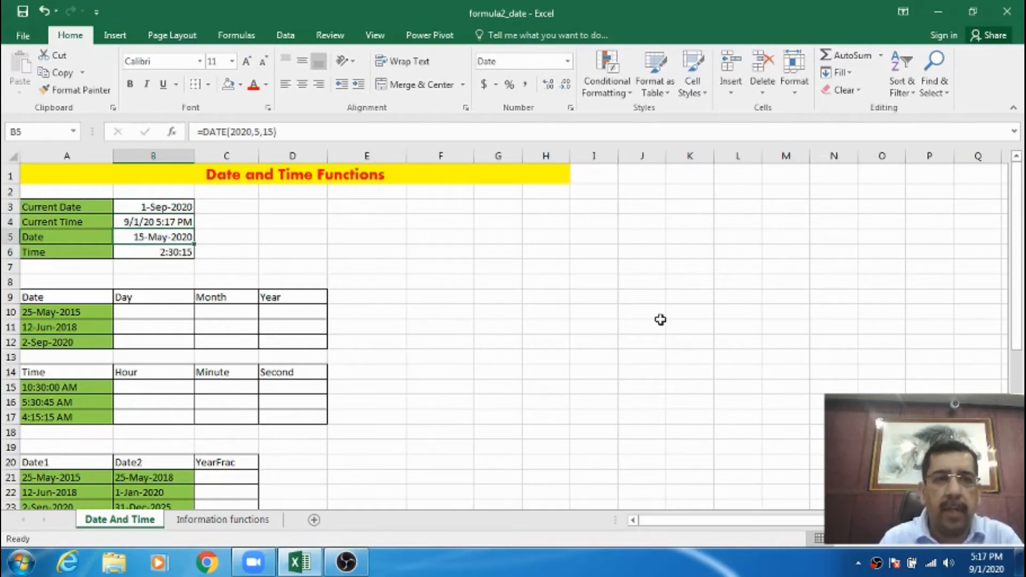
key(Down)
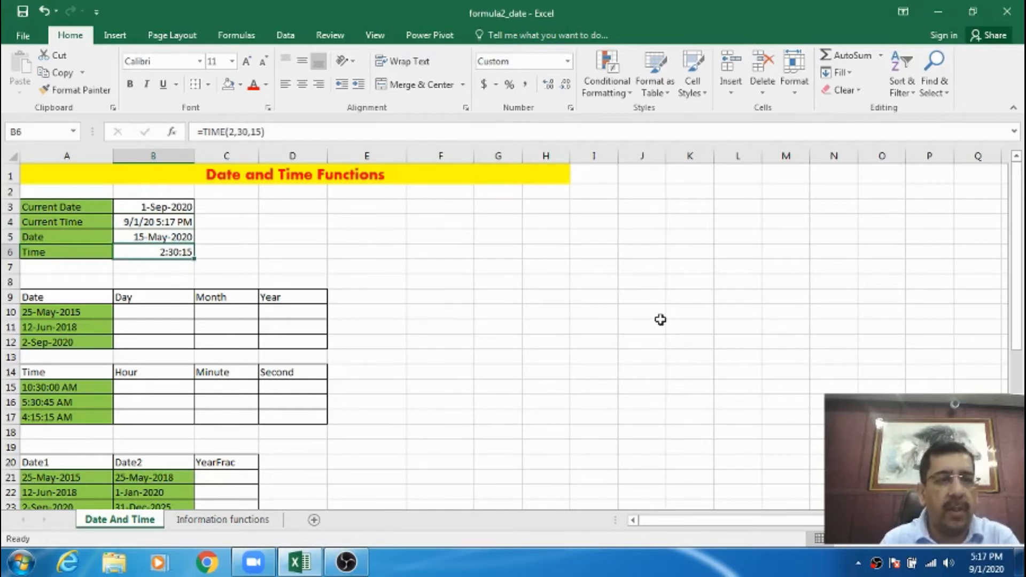
- Enter the formula =DAY(A10) in cell B10 to extract the day from the first date
key(Down)
key(Down)
key(Down)
key(Down)
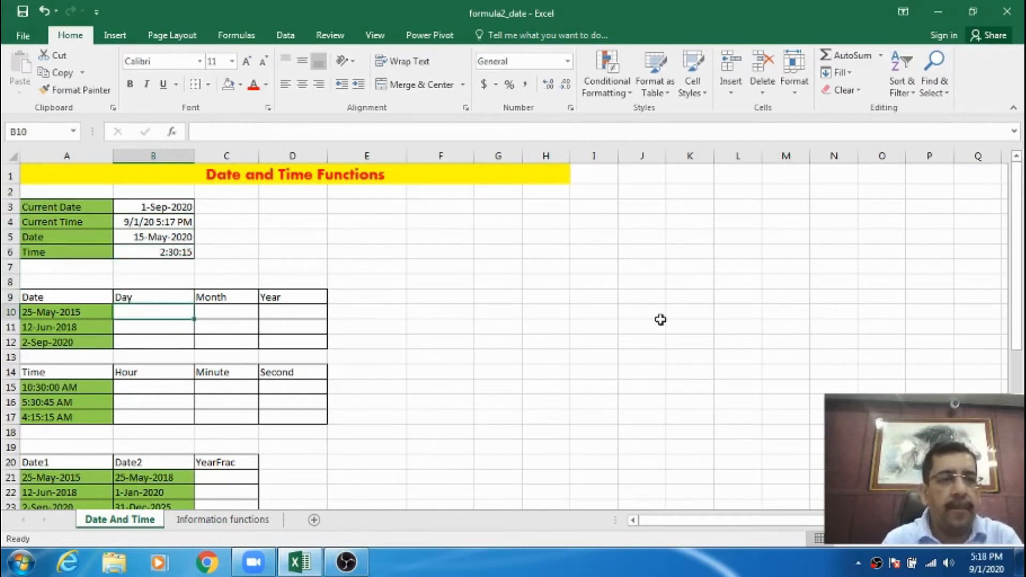
text(=day)
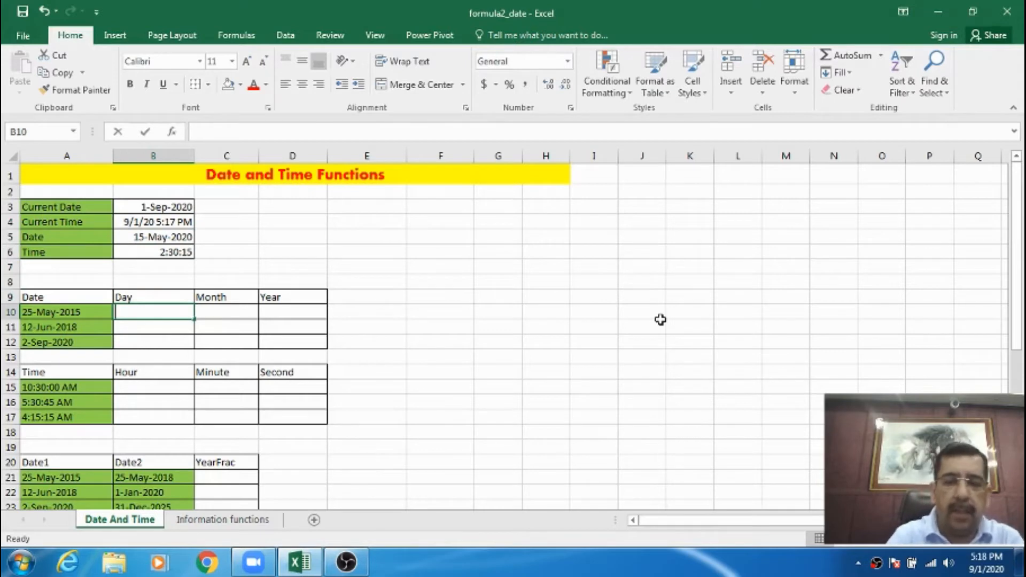
text(()
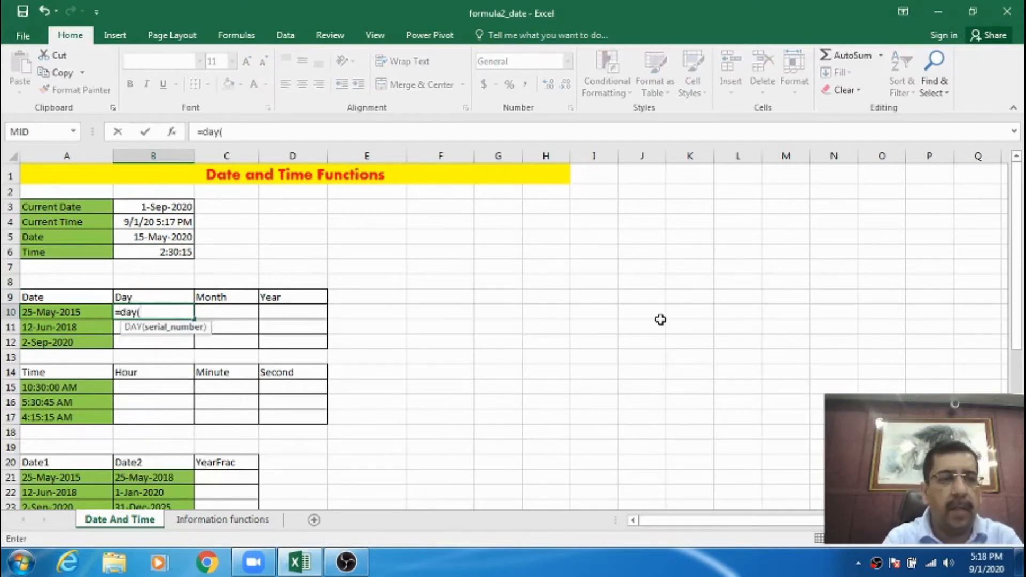
text(a)
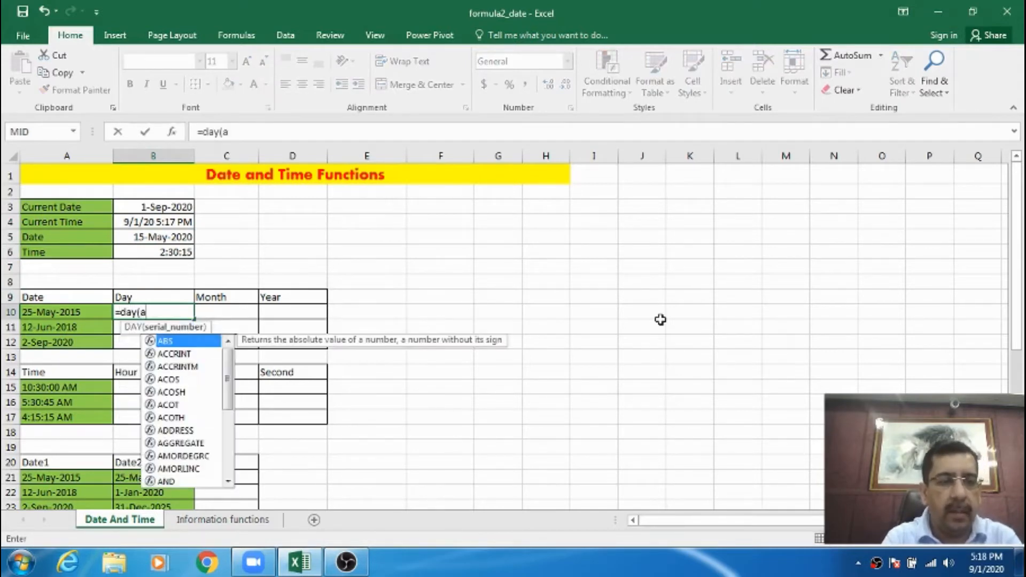
text(10))
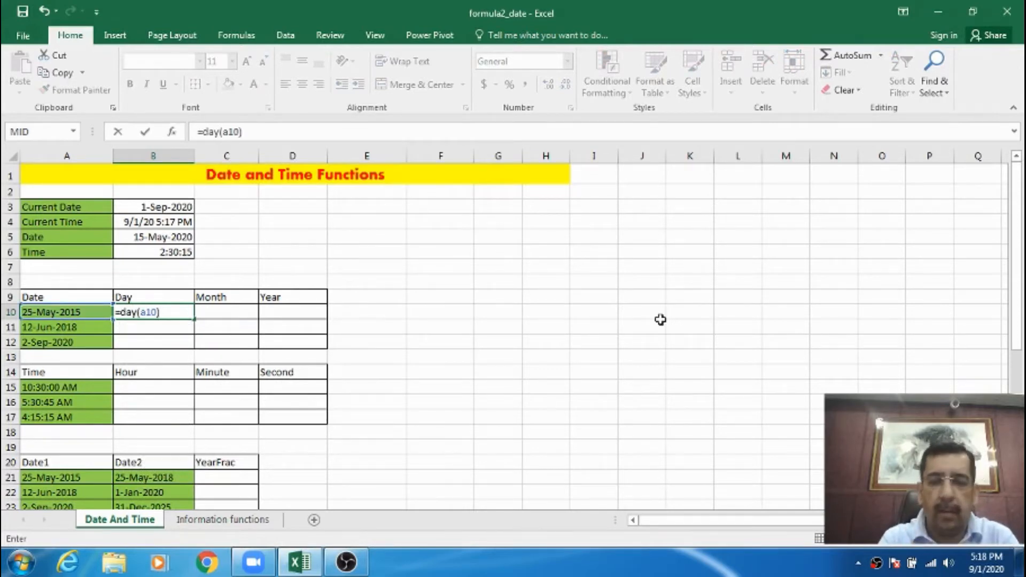
key(Return)
key(Up)
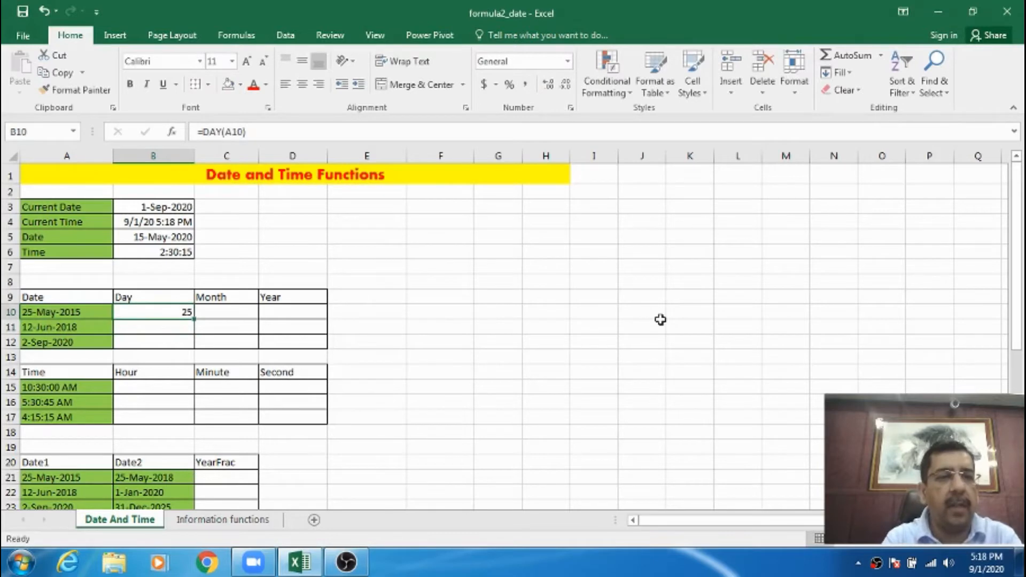
- Enter the formula =MONTH(A10) in cell C10 to extract the month from the first date
key(Right)
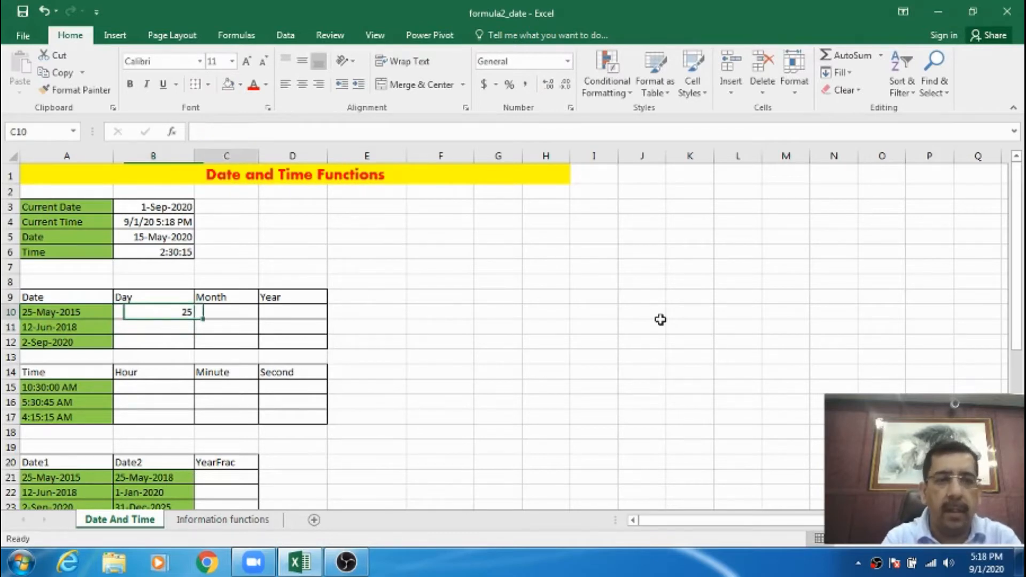
text(=mon)
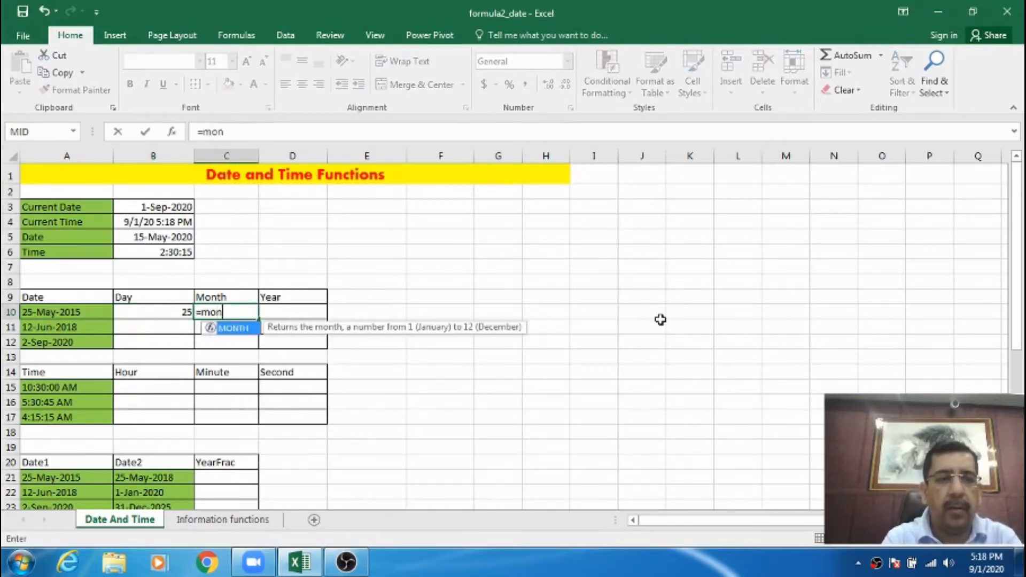
key(Tab)
text(a10))
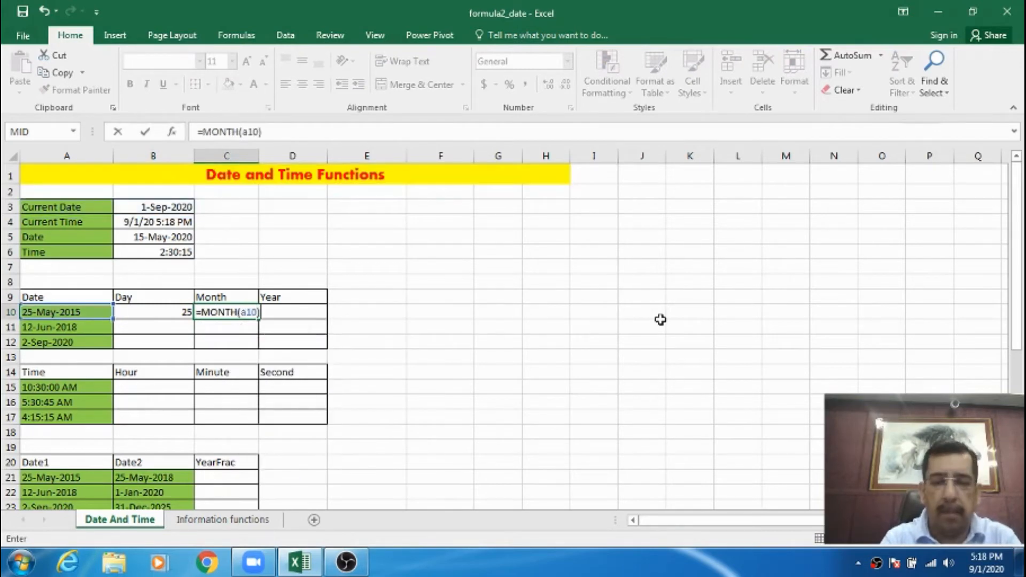
key(Return)
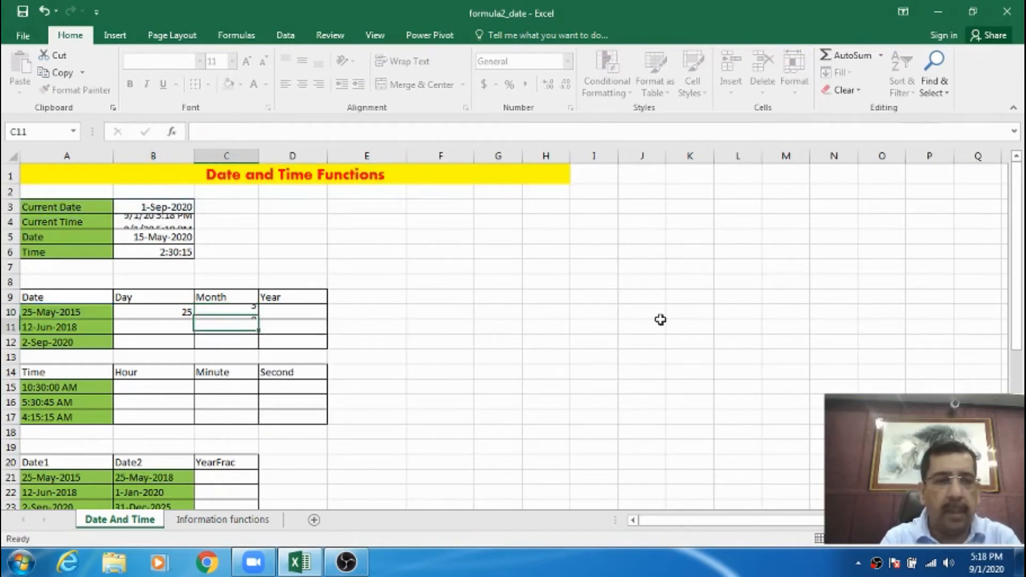
key(Up)
- Enter the formula =YEAR(A10) in cell D10 to extract the year from the first date
key(Right)
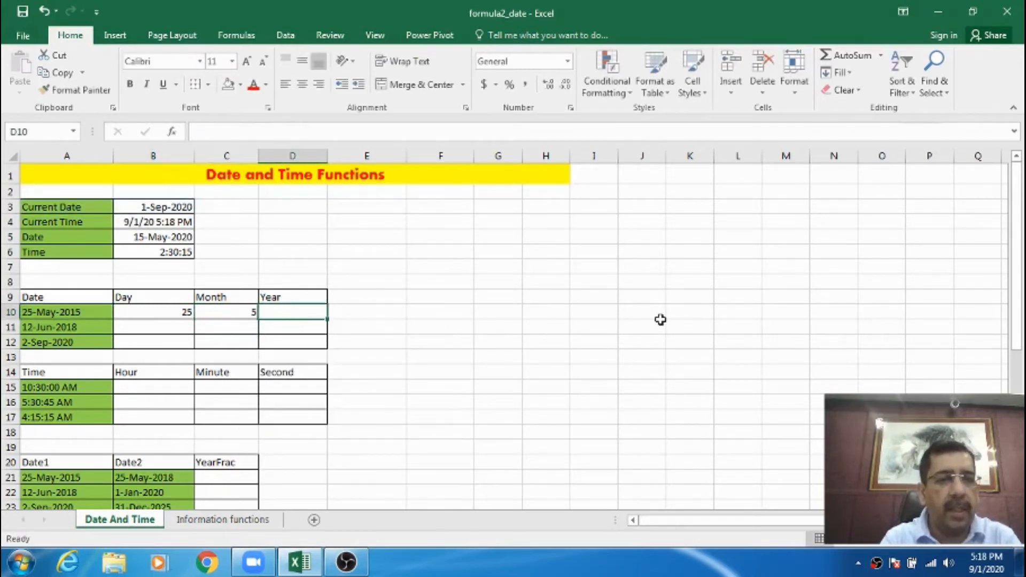
text(=year)
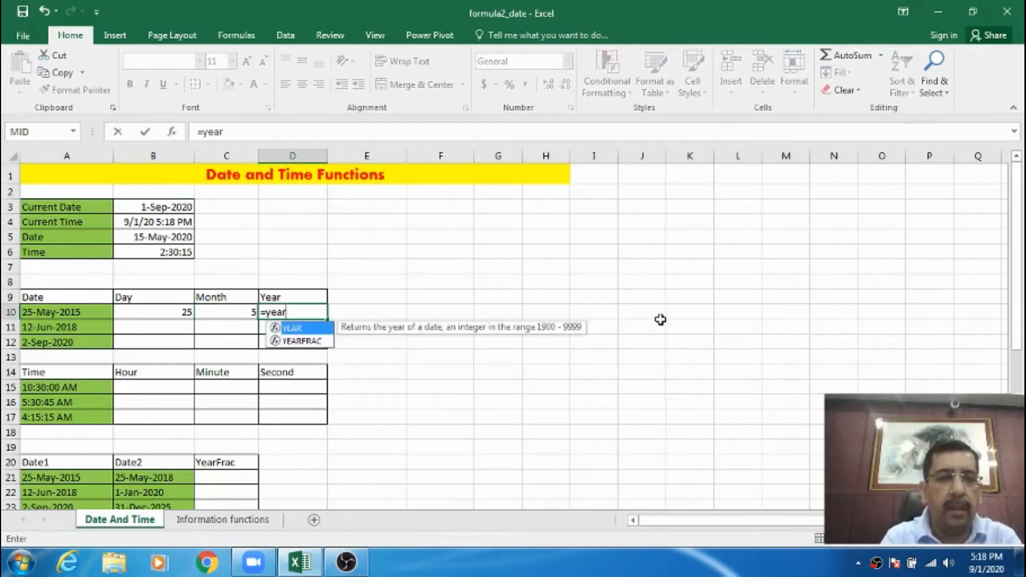
text((a)
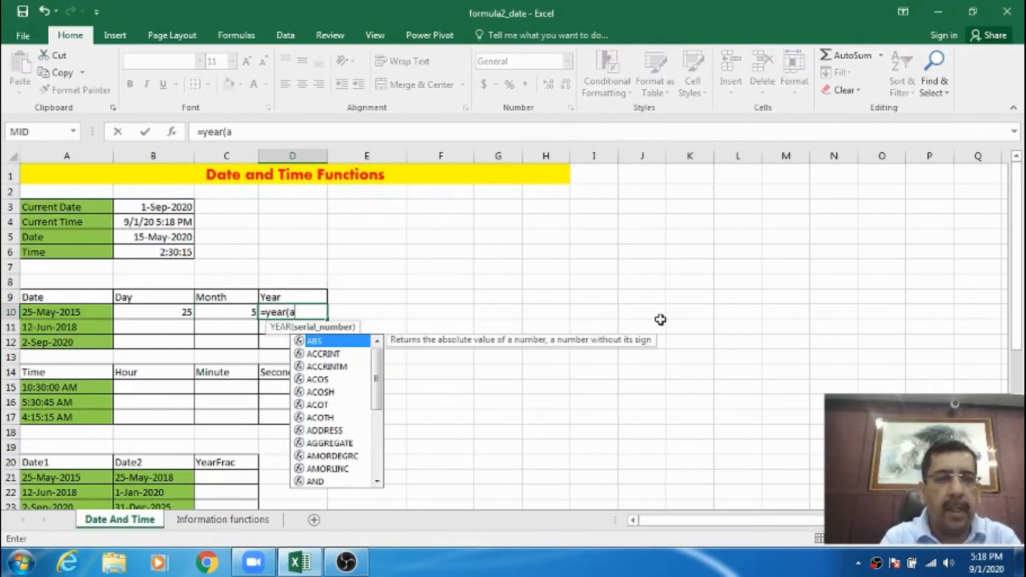
text(10)
key(Return)
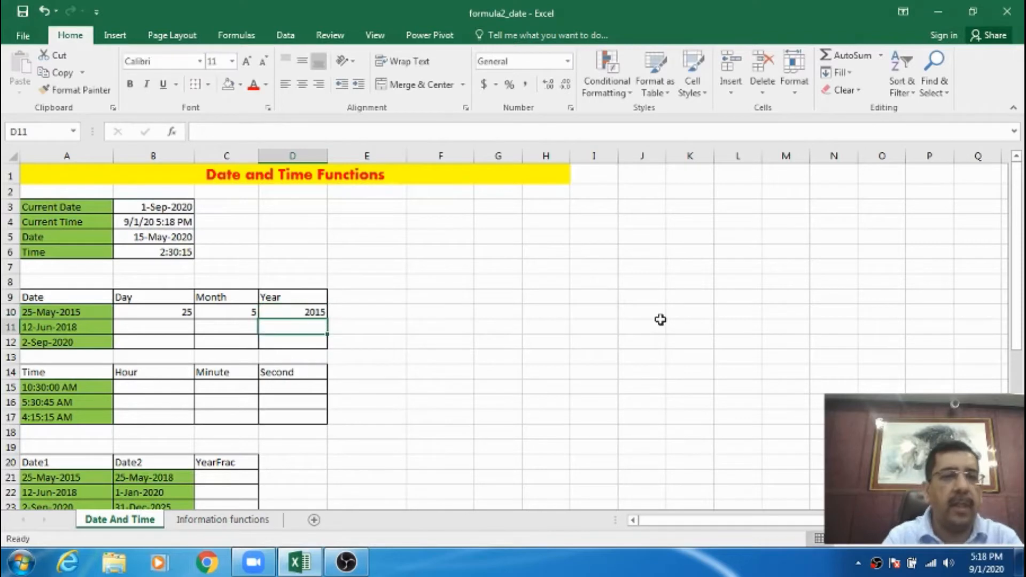
- Fill the Day, Month and Year formulas from B10:D10 down through row 12
key(Up)
key(shift+Left)
key(shift+Left)
key(shift+Down)
key(shift+Down)
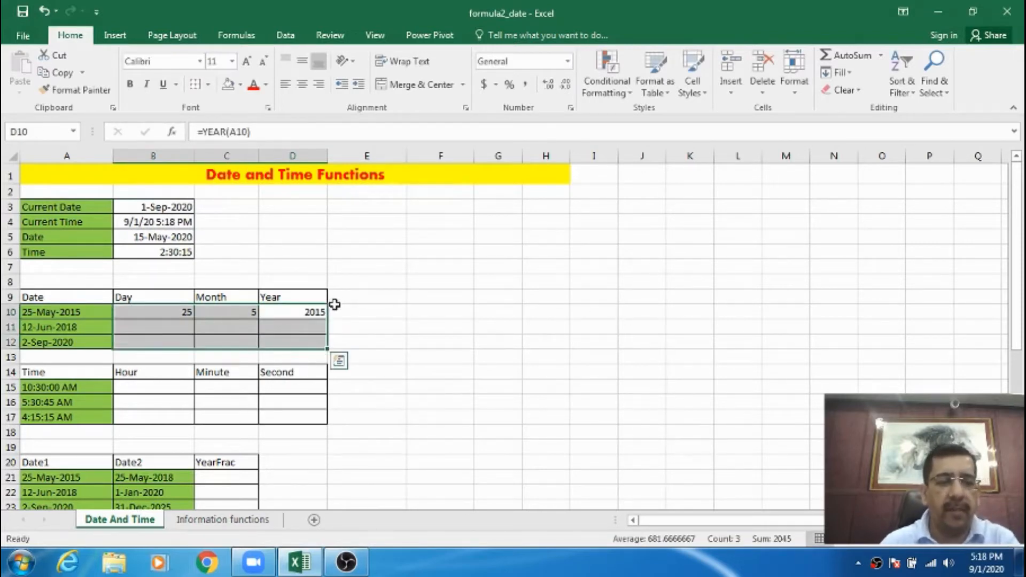
key(ctrl+d)
- Check the copied Day, Month and Year formulas in rows 11 and 12
click(226, 328)
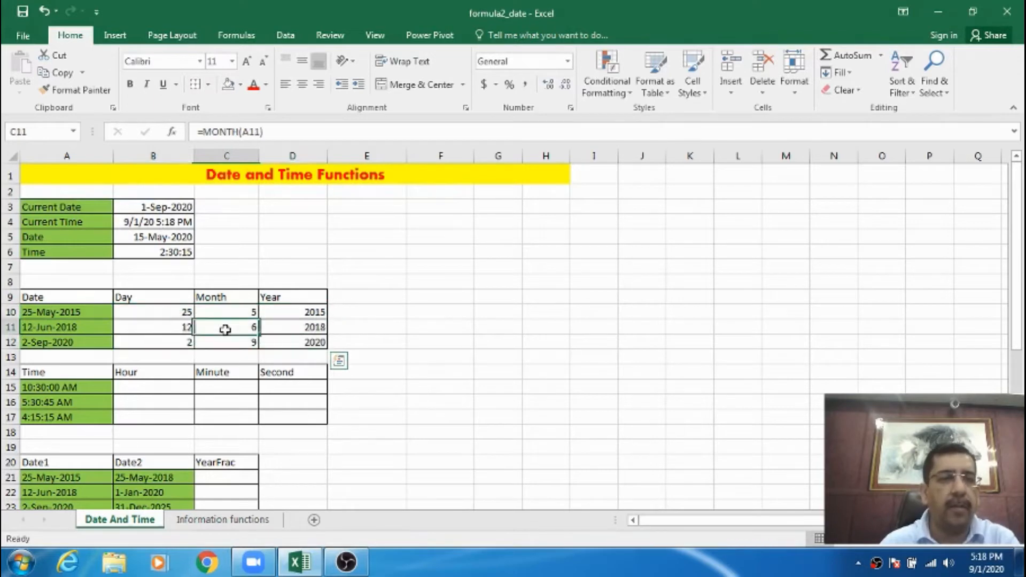
click(171, 327)
click(285, 326)
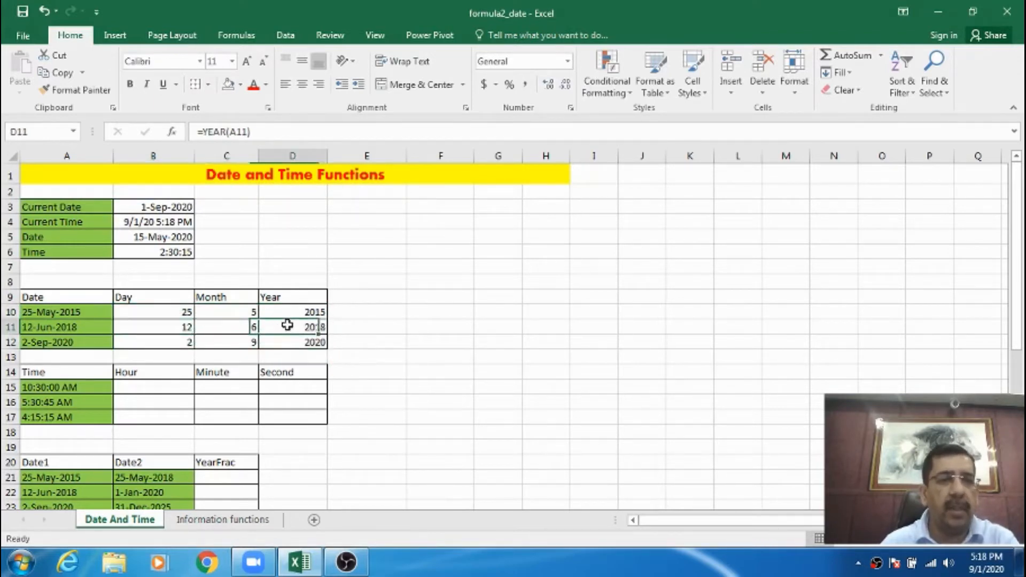
click(173, 340)
click(230, 341)
click(276, 341)
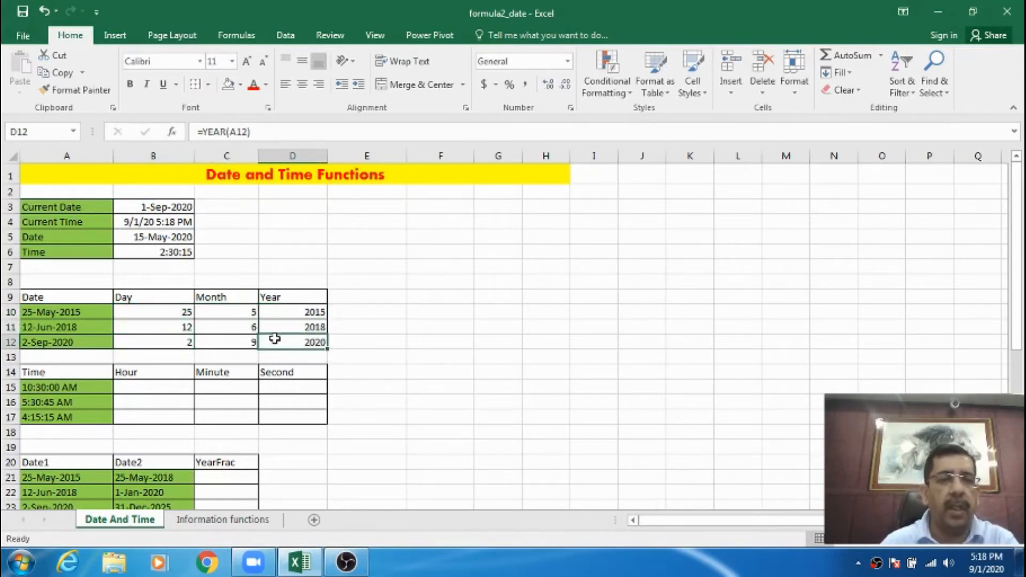
- Enter the formula =HOUR(A15) in cell B15 to extract the hour from the first time
click(166, 388)
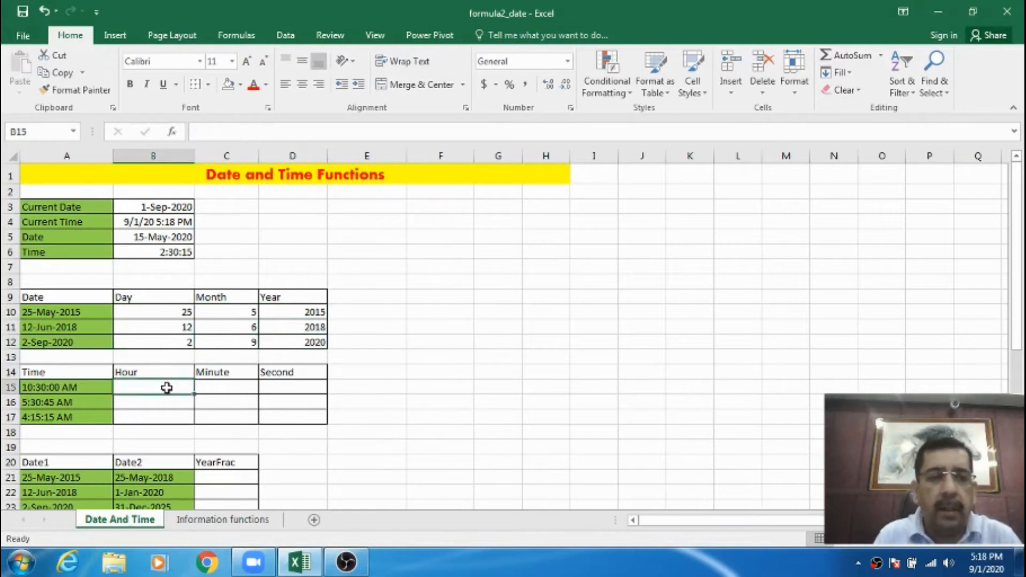
text(=)
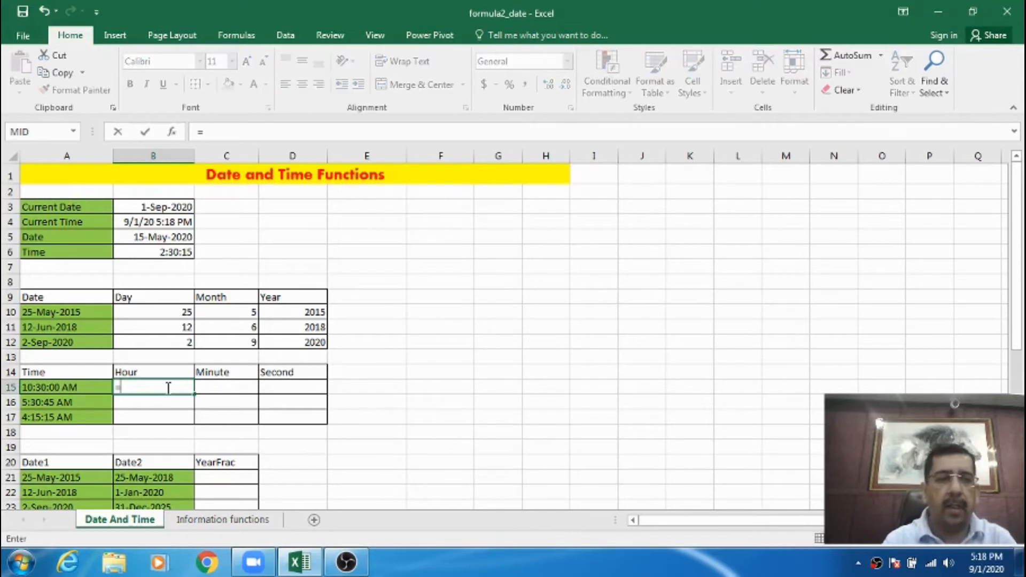
text(hour()
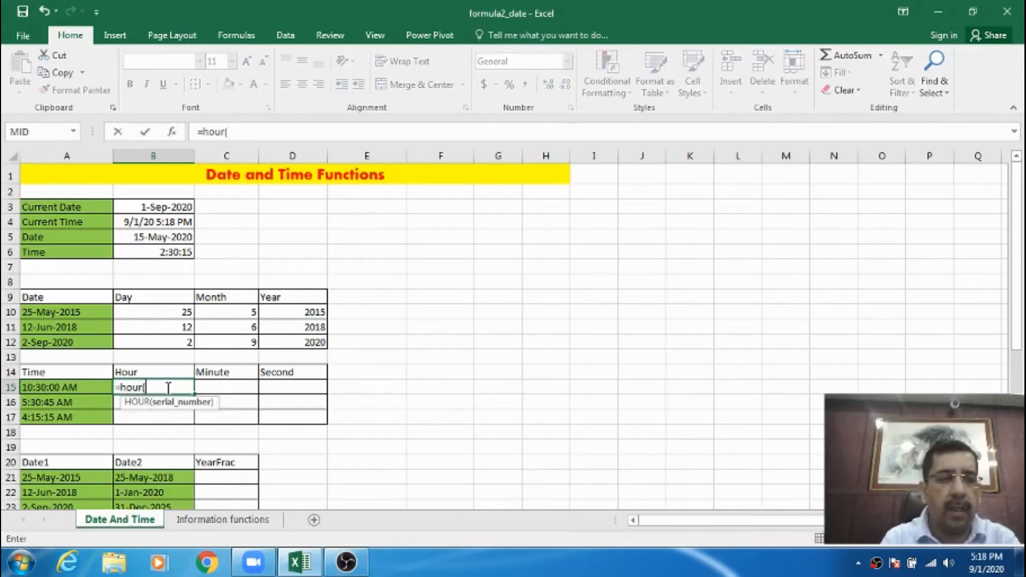
text(a15))
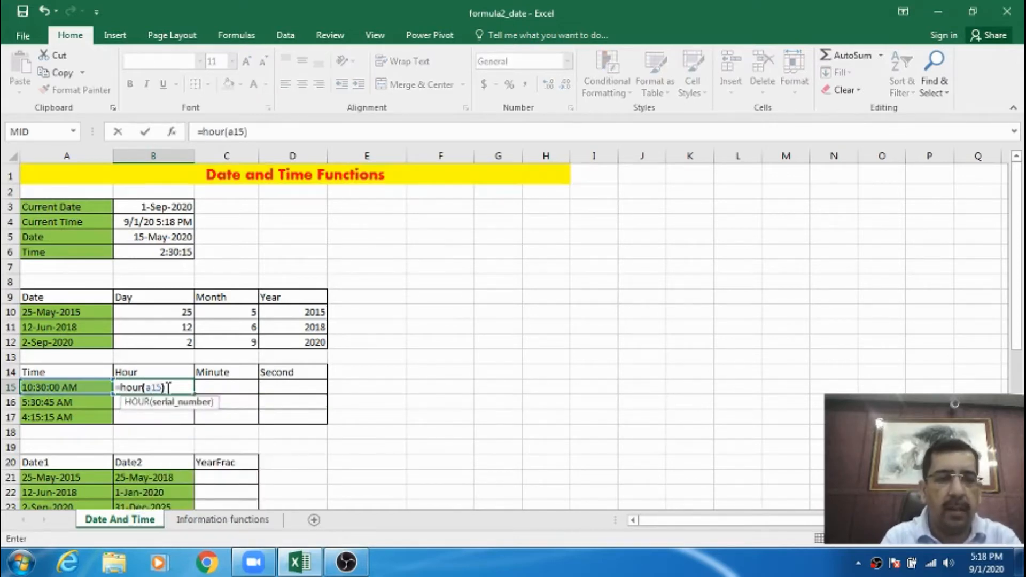
key(Return)
key(Up)
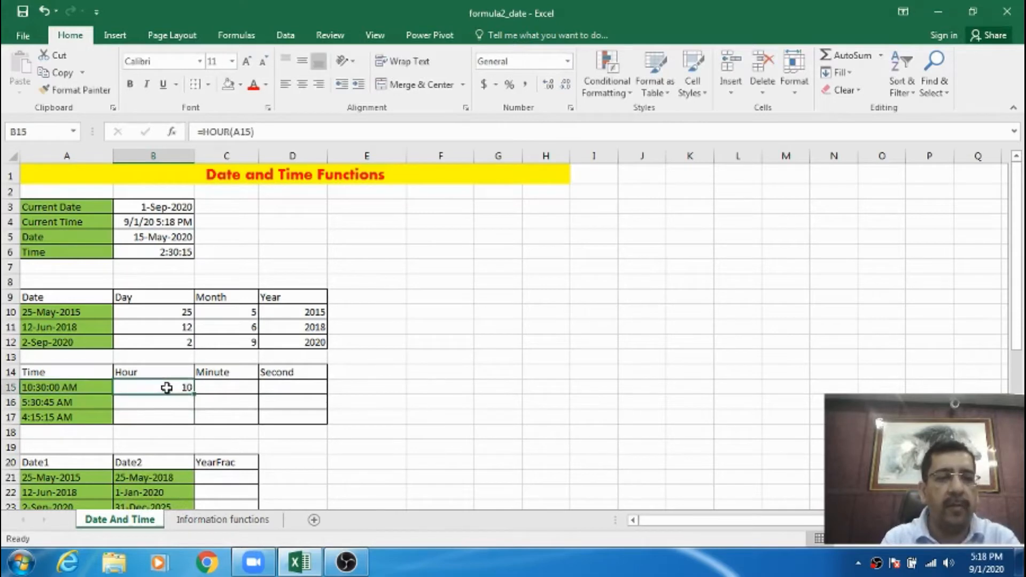
- Enter the formula =MINUTE(A15) in cell C15 to extract the minute from the first time
key(Right)
text(=)
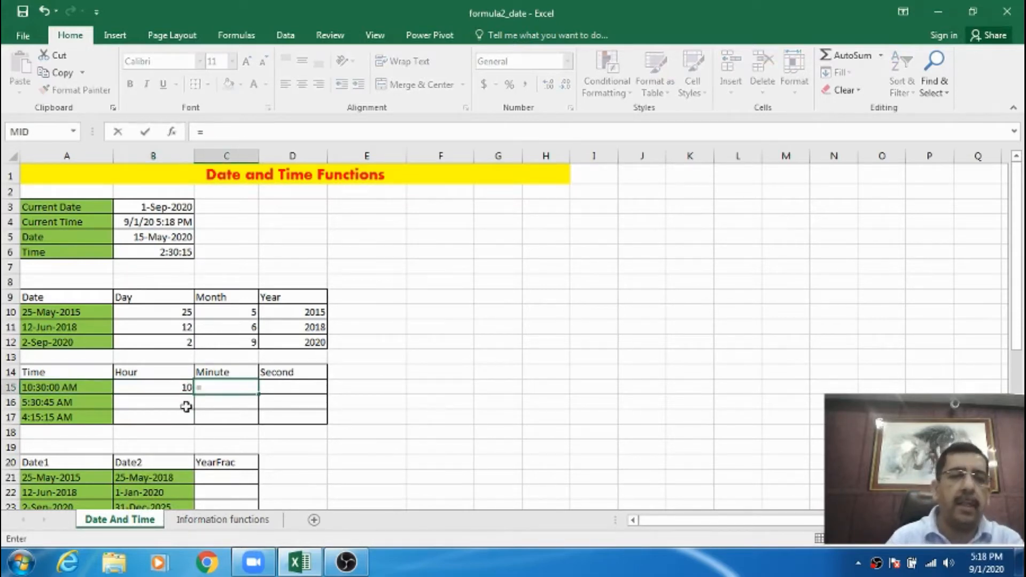
text(m)
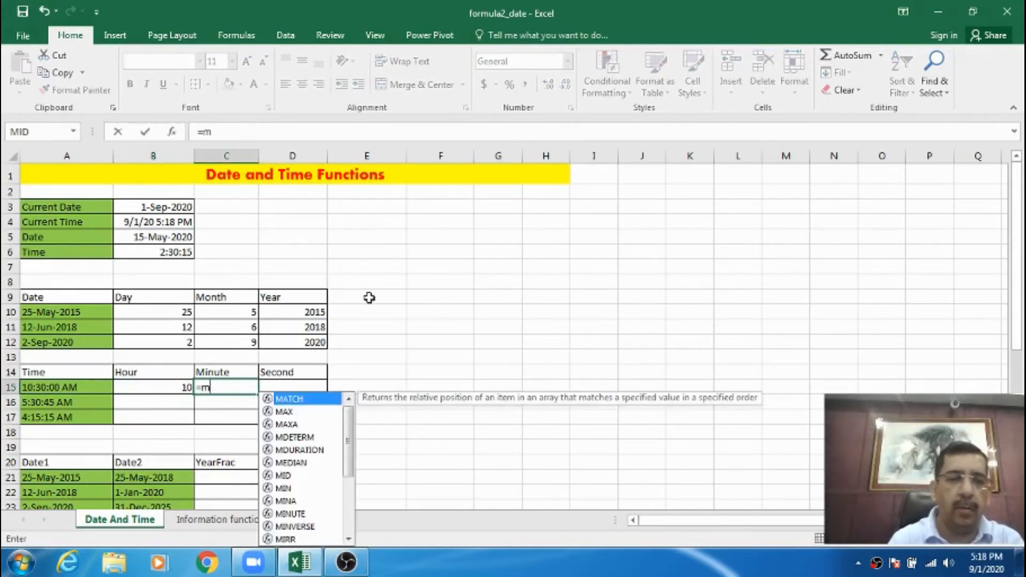
text(inu)
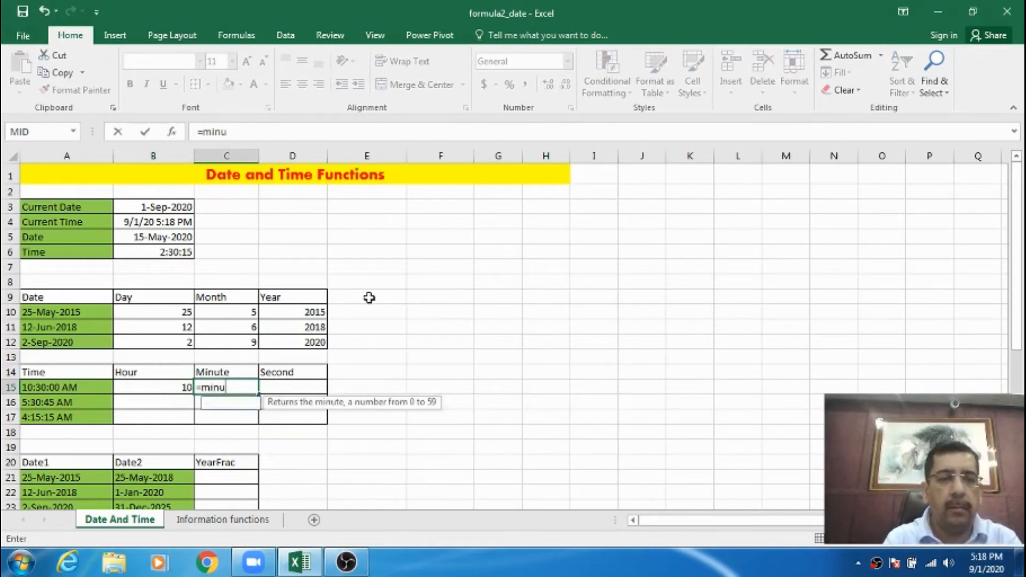
text(te(a15))
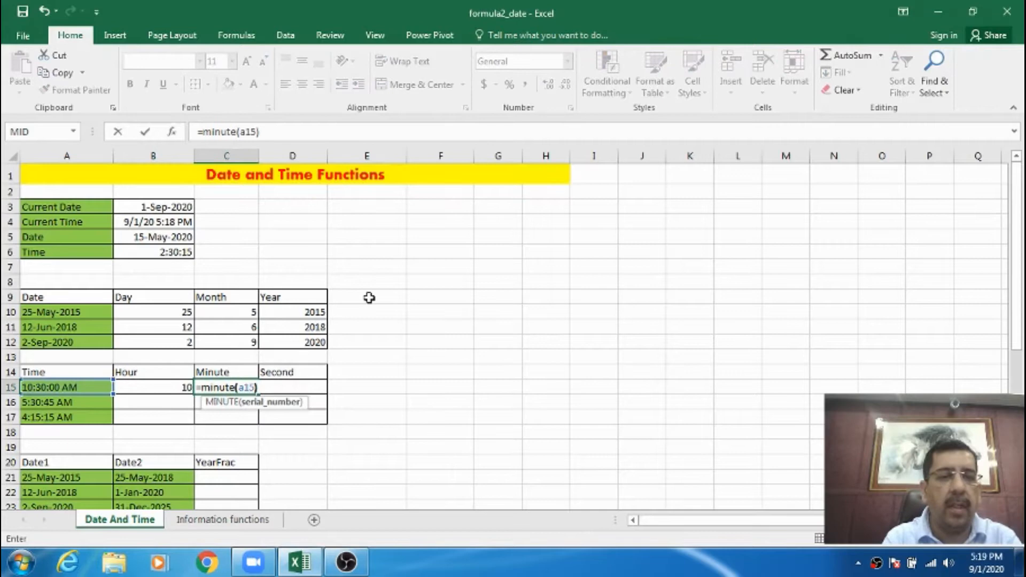
key(Return)
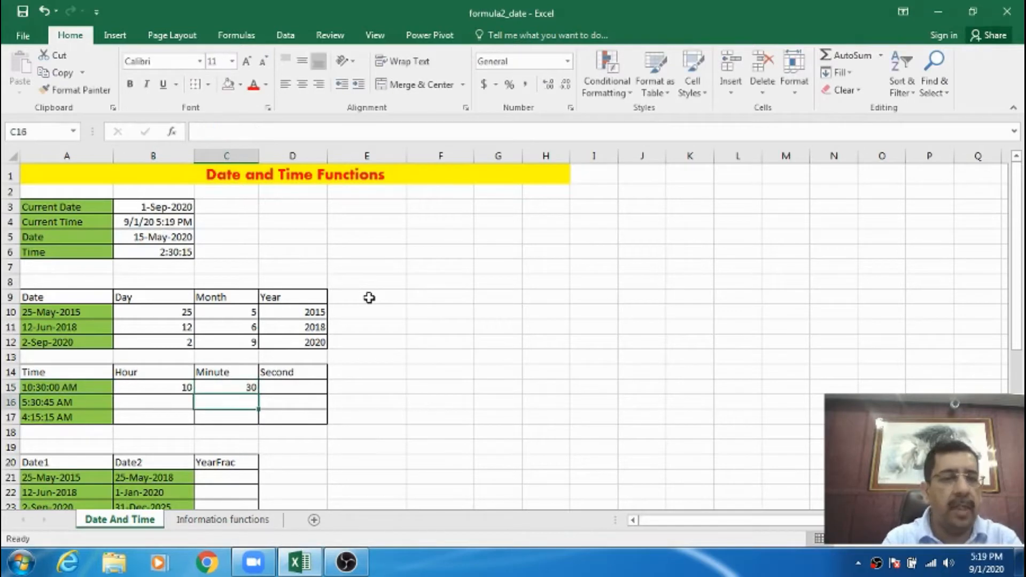
- Enter the formula =SECOND(A15) in cell D15 to extract the second from the first time
key(Up)
key(Right)
text(=seco)
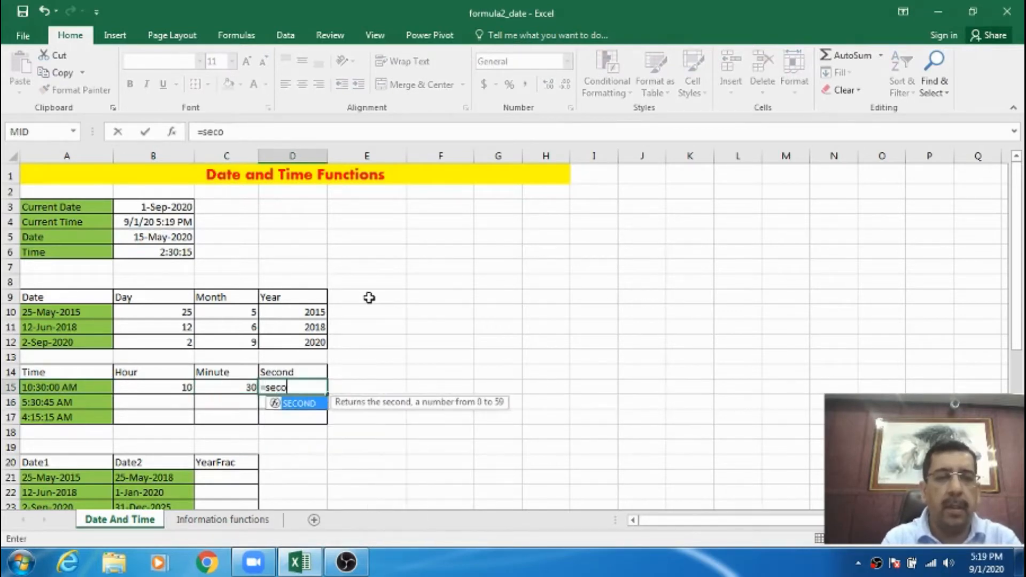
key(Tab)
text(a15))
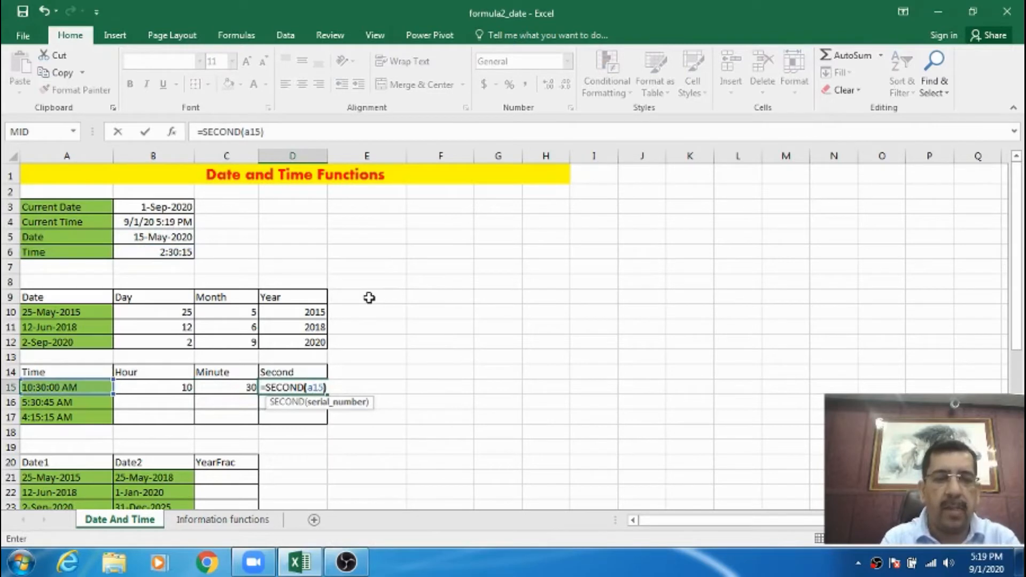
key(Return)
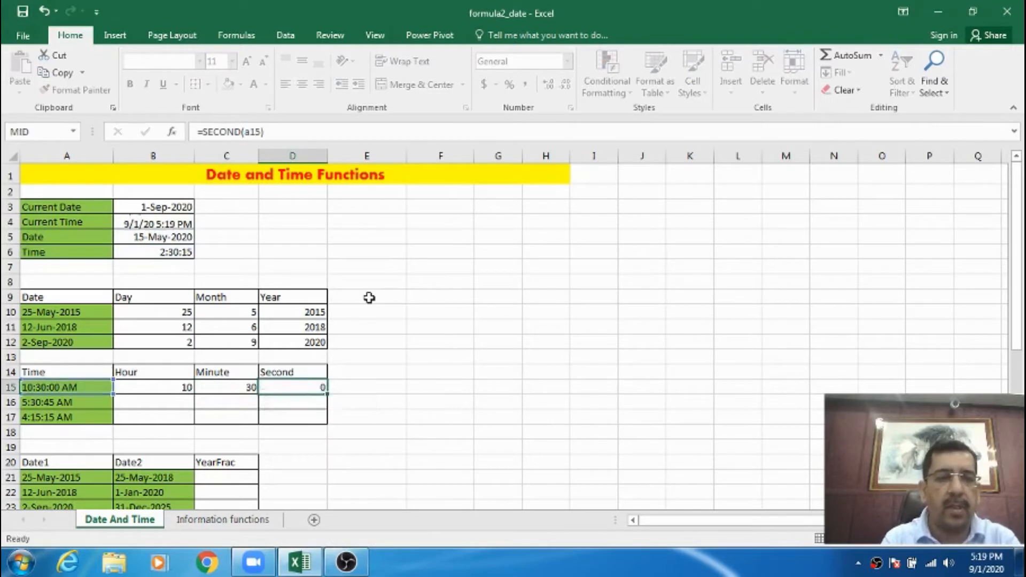
- Fill the Hour, Minute and Second formulas from B15:D15 down through row 17
key(Up)
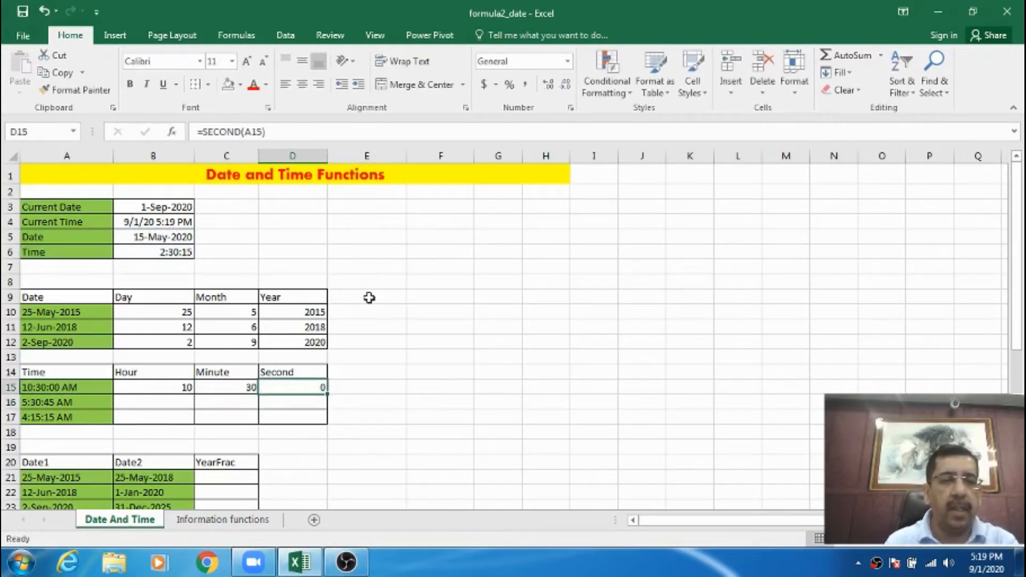
key(Left)
key(Left)
key(shift+Right)
key(shift+Right)
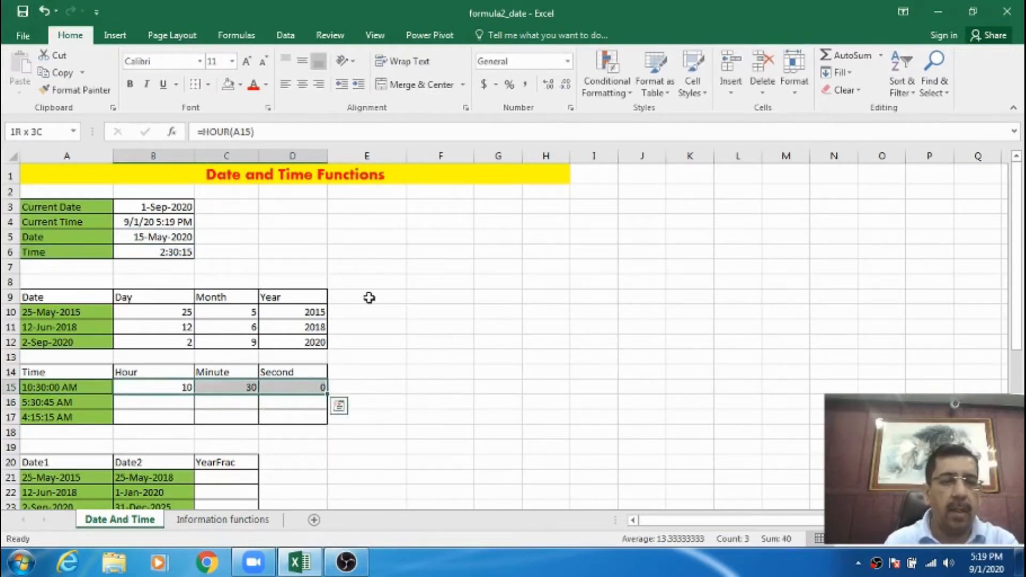
key(shift+Down)
key(shift+Down)
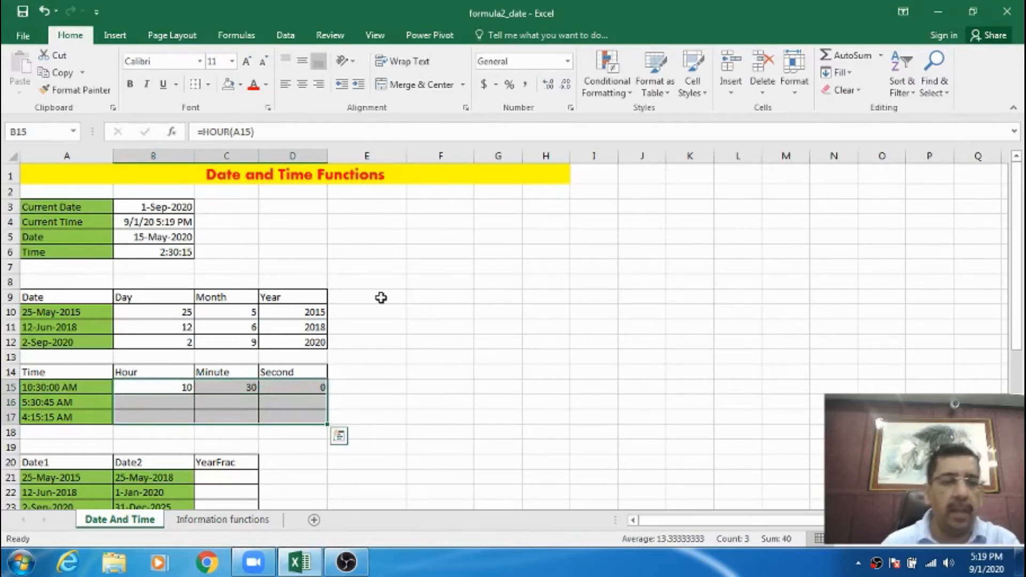
key(ctrl+d)
click(187, 395)
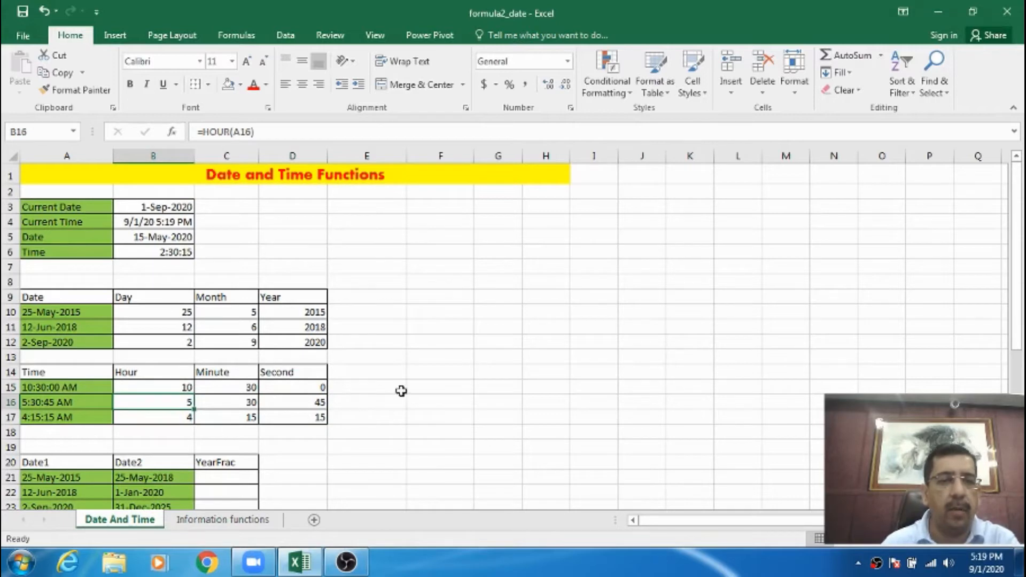
- Review the completed tables and the ones still empty, then examine the Date1 and Date2 values in row 21
scroll(401, 391, down, 1)
scroll(315, 353, down, 1)
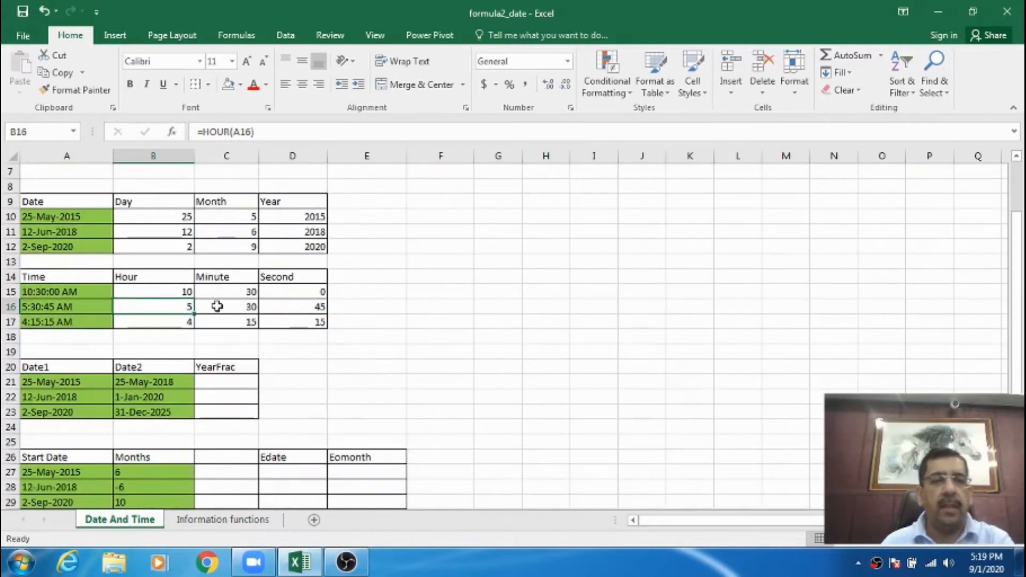
scroll(211, 329, up, 2)
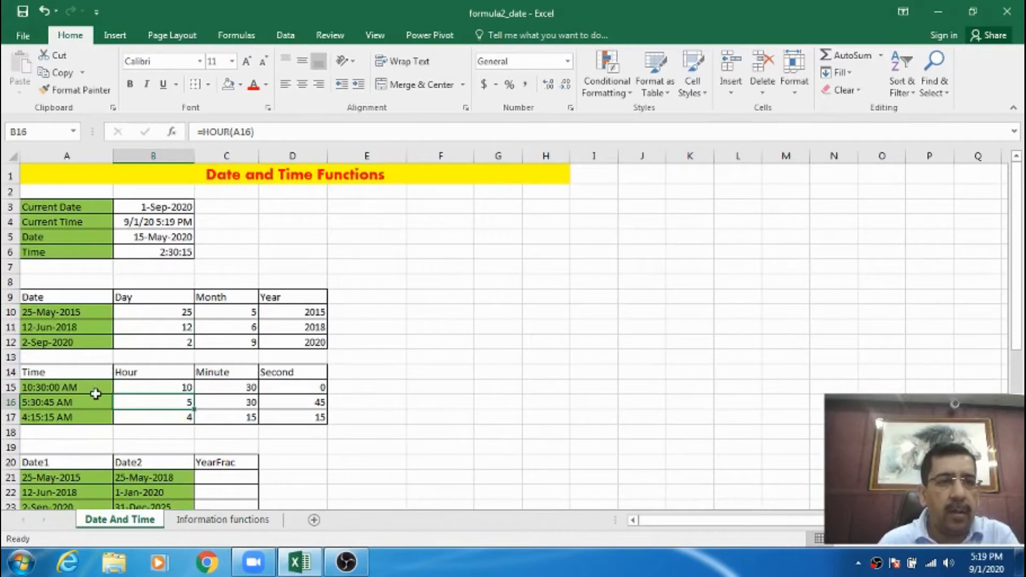
click(67, 193)
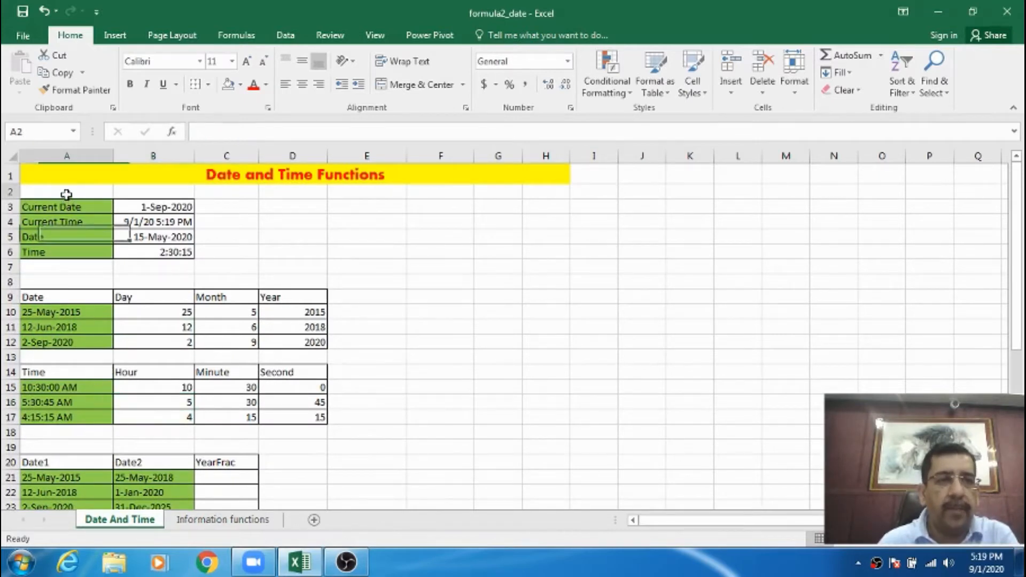
click(225, 373)
scroll(230, 369, down, 2)
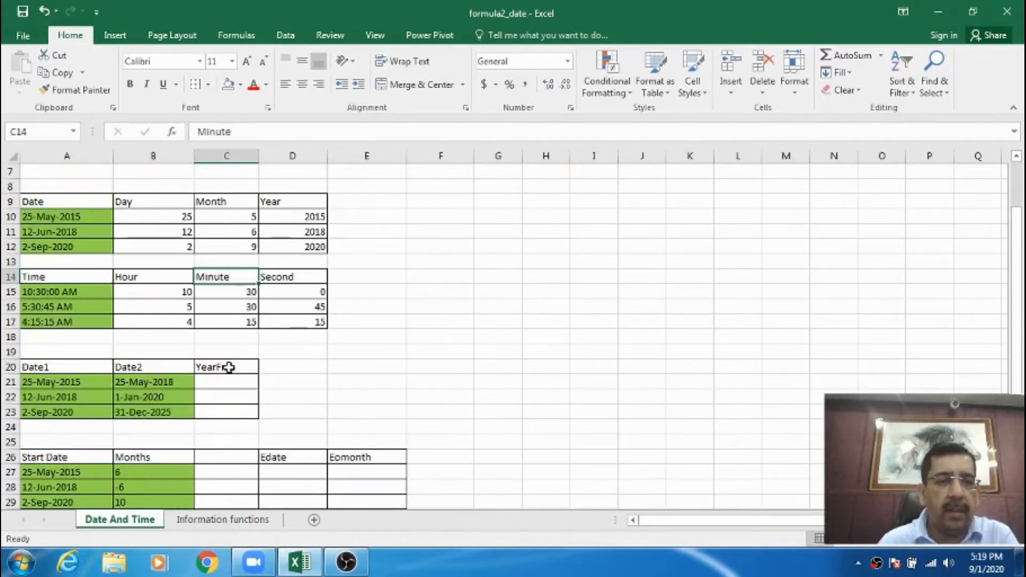
scroll(217, 315, down, 3)
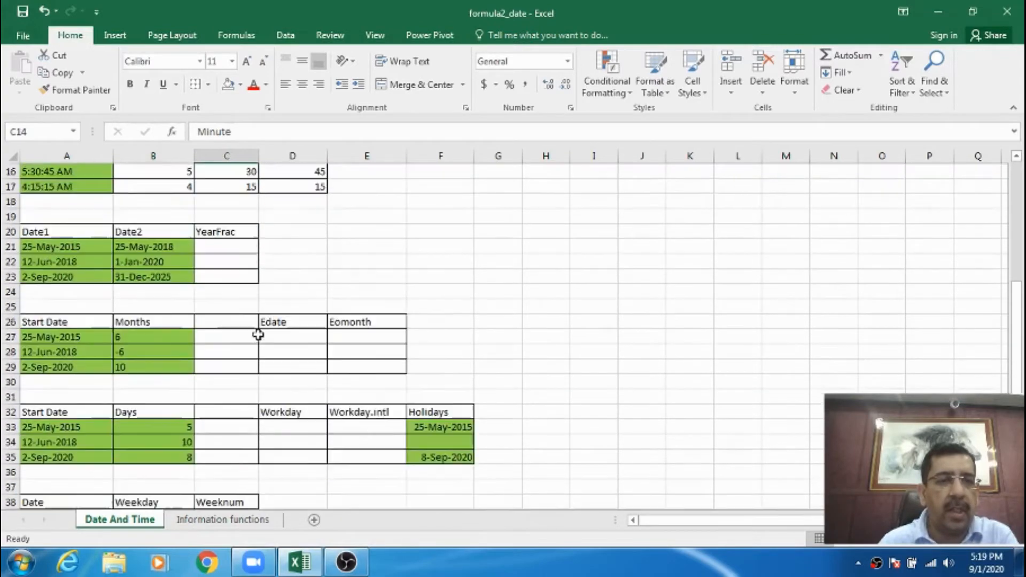
scroll(259, 335, up, 1)
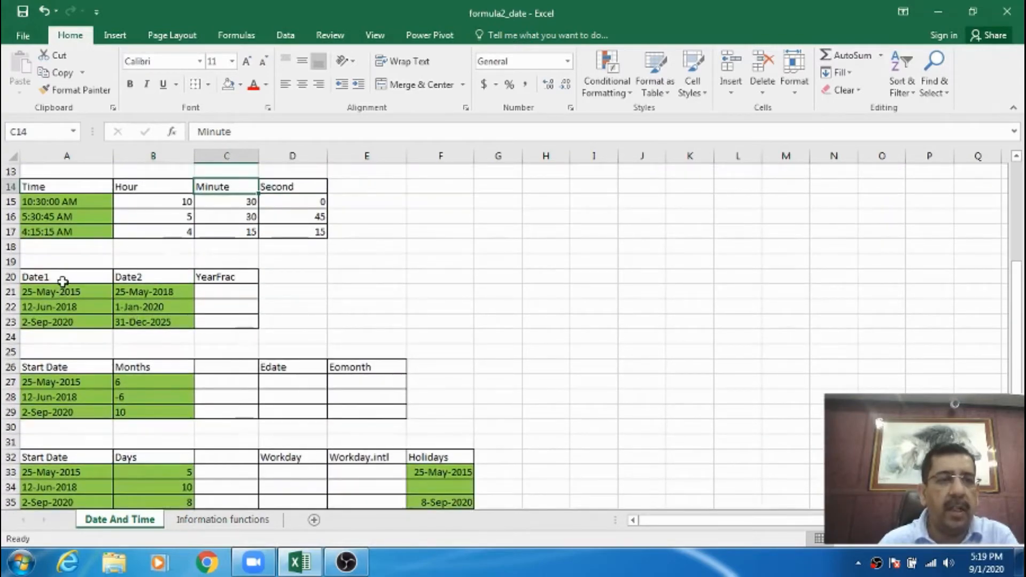
click(60, 275)
click(65, 290)
click(141, 292)
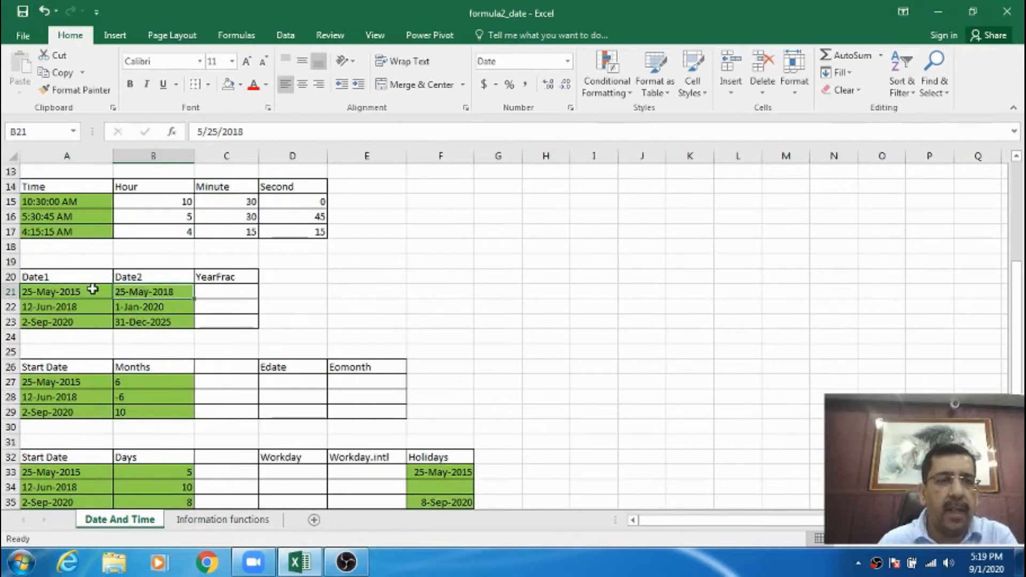
click(58, 292)
click(153, 293)
- Enter the formula =YEARFRAC(A21,B21) in cell C21 to calculate the years between Date1 and Date2
click(217, 291)
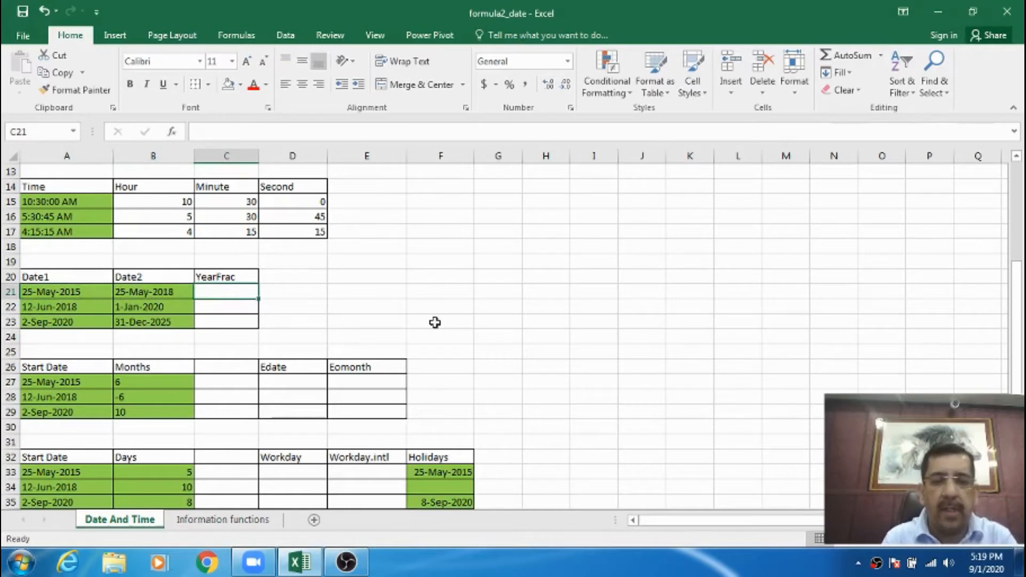
text(=)
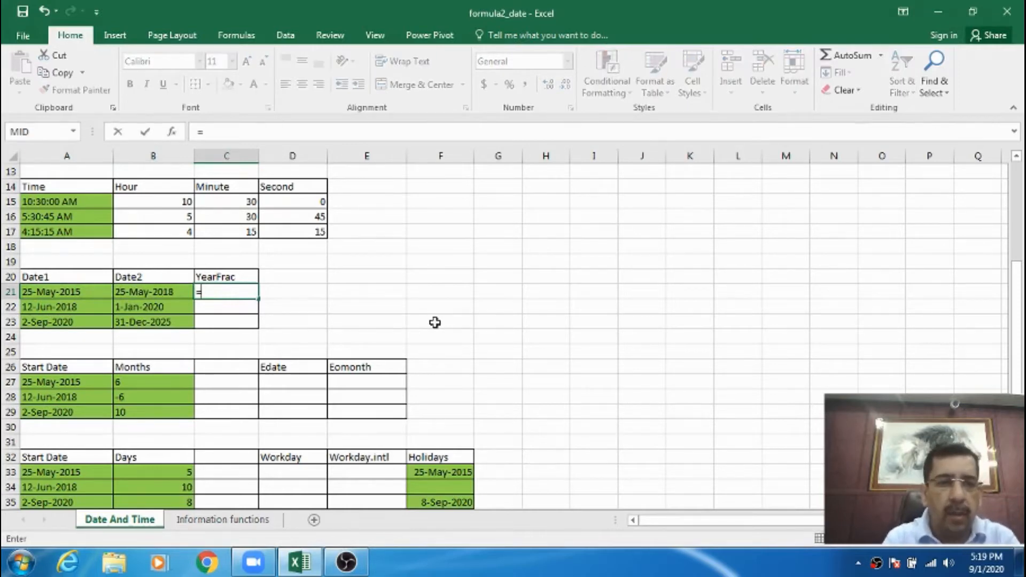
text(ye)
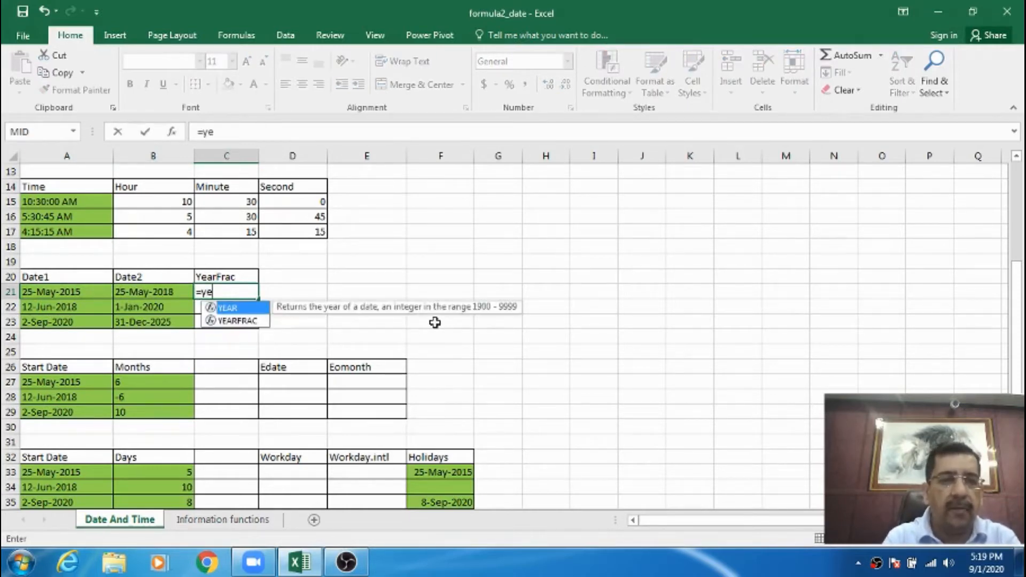
key(Down)
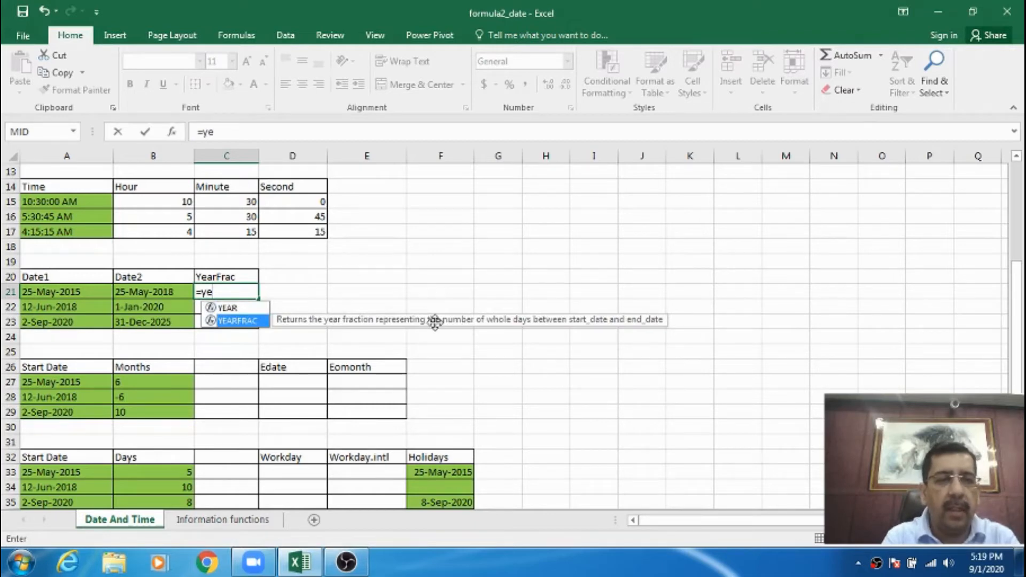
key(Tab)
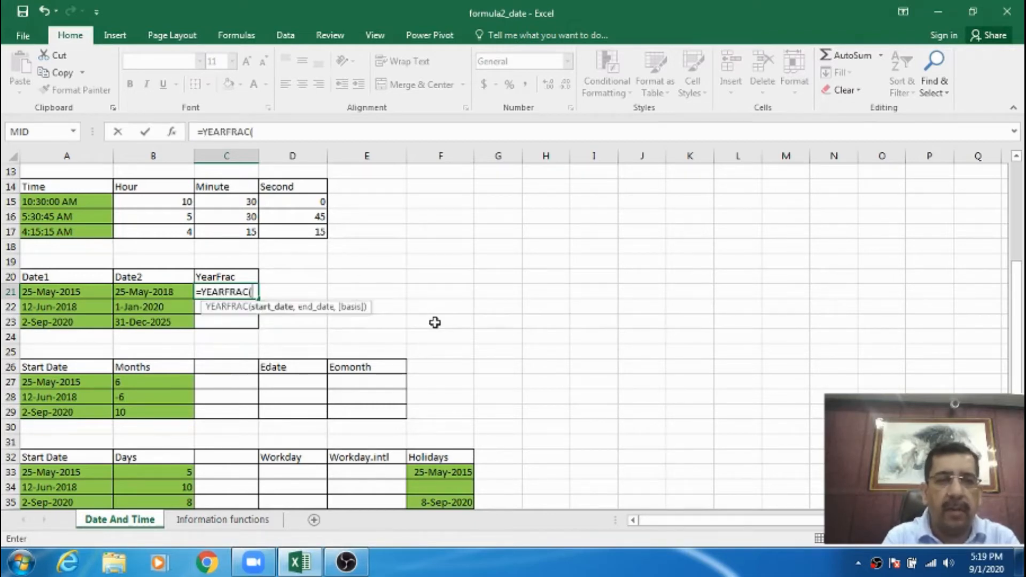
text(a2)
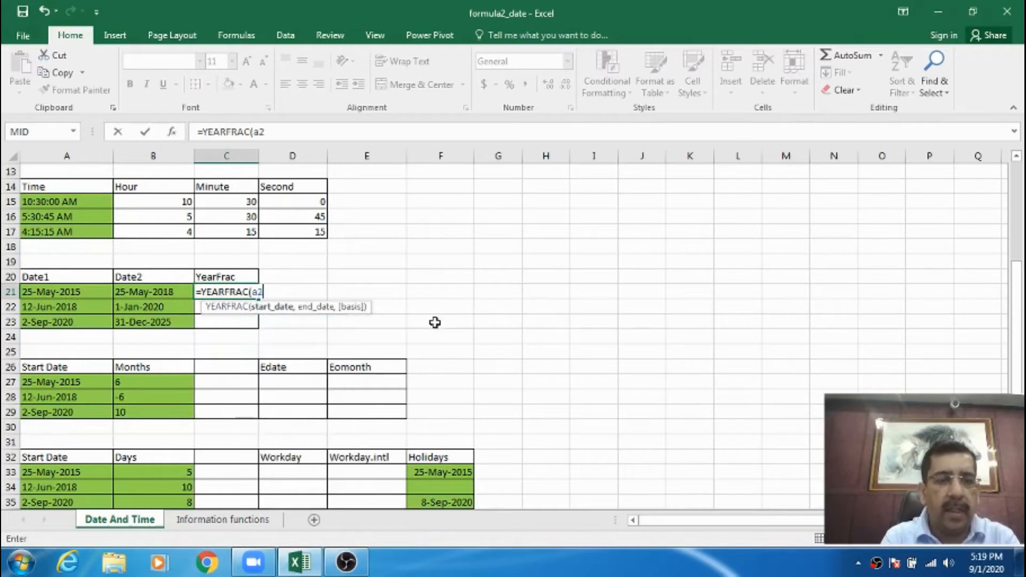
text(1,b21)
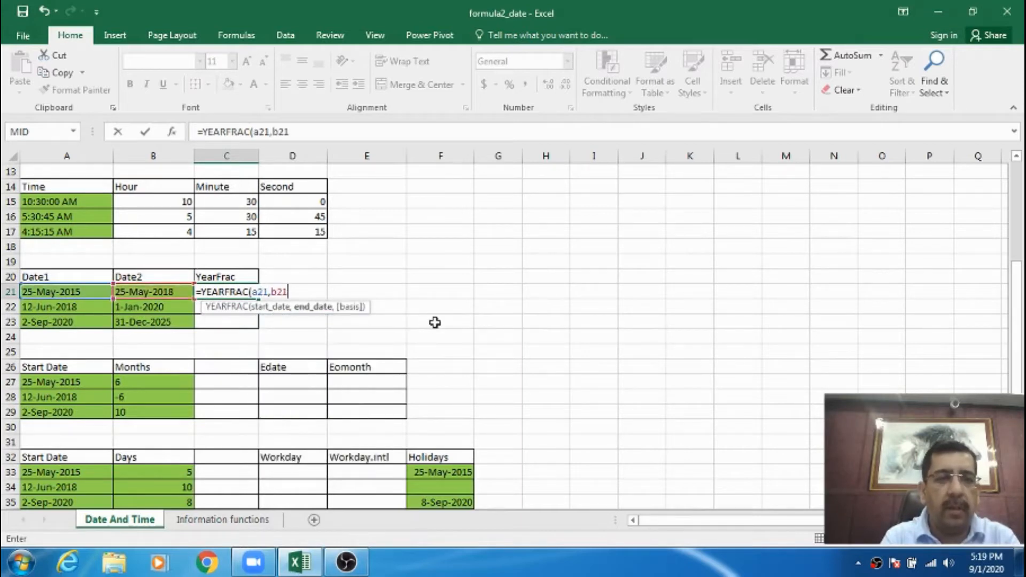
text())
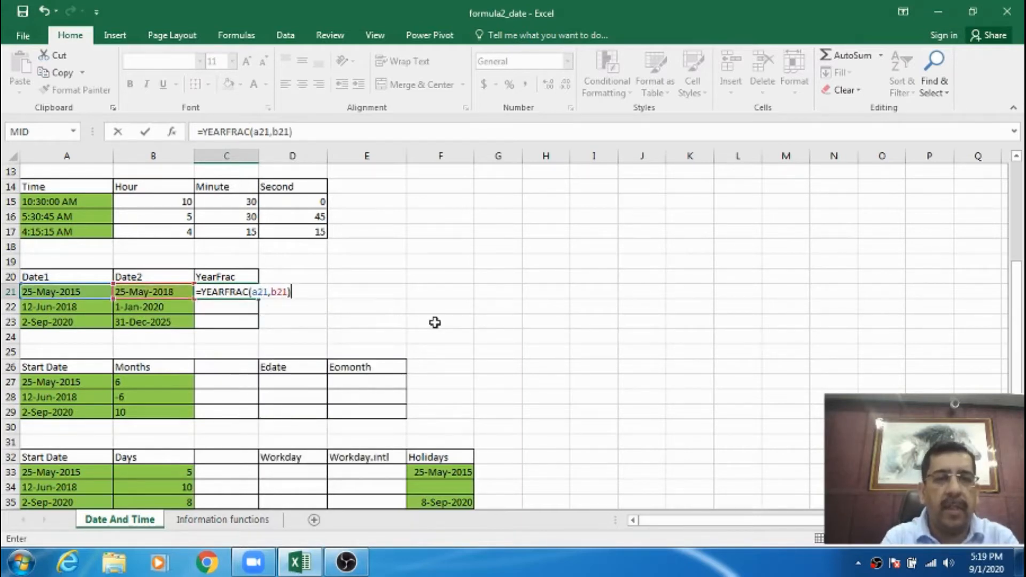
key(Return)
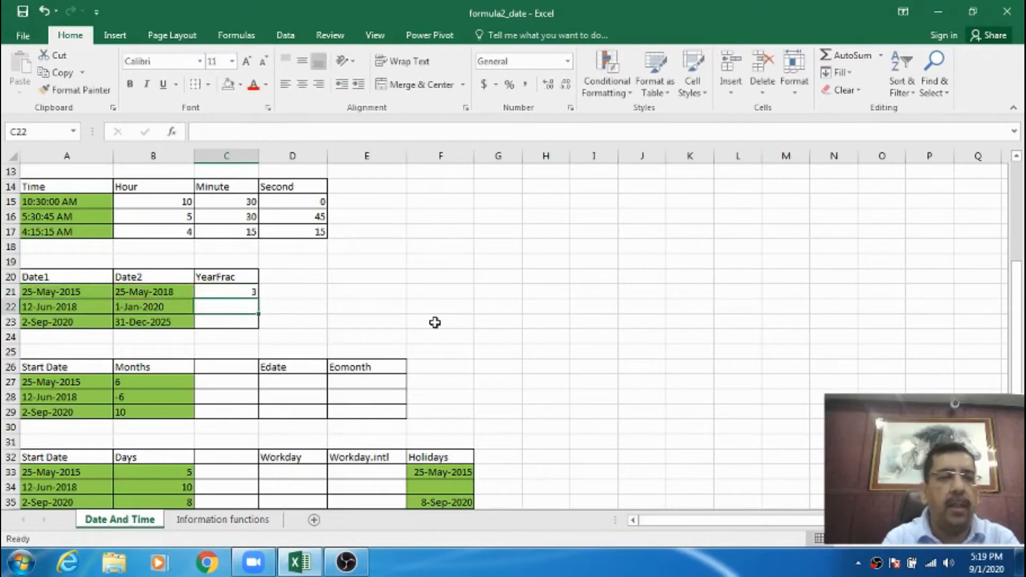
- Fill the YEARFRAC formula from C21 down through C23
click(83, 293)
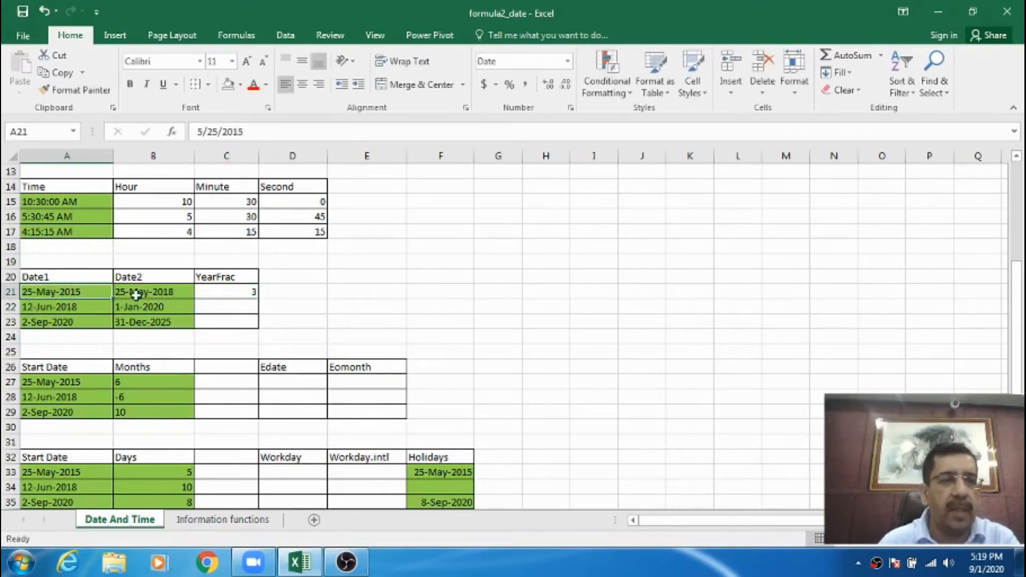
click(159, 293)
drag(238, 293, 240, 320)
click(235, 323)
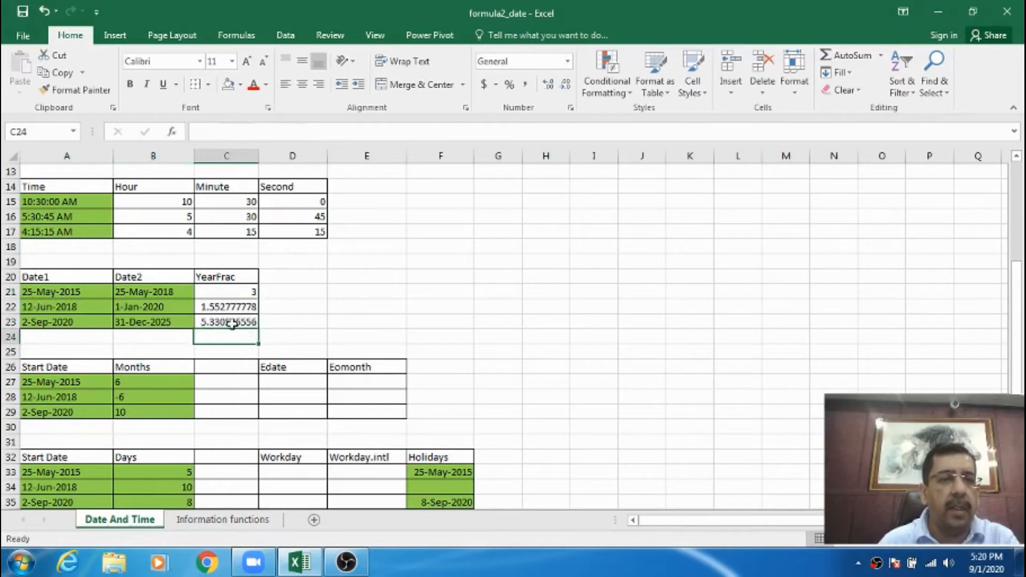
- Review the YEARFRAC formula in C22 and examine the Start Date and Months values in rows 27 to 29
click(229, 308)
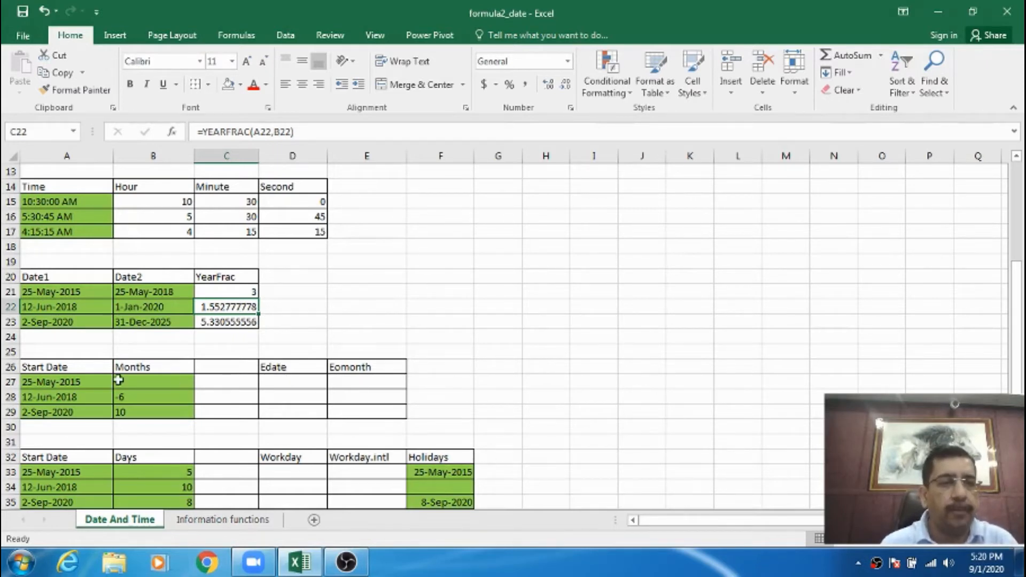
click(273, 384)
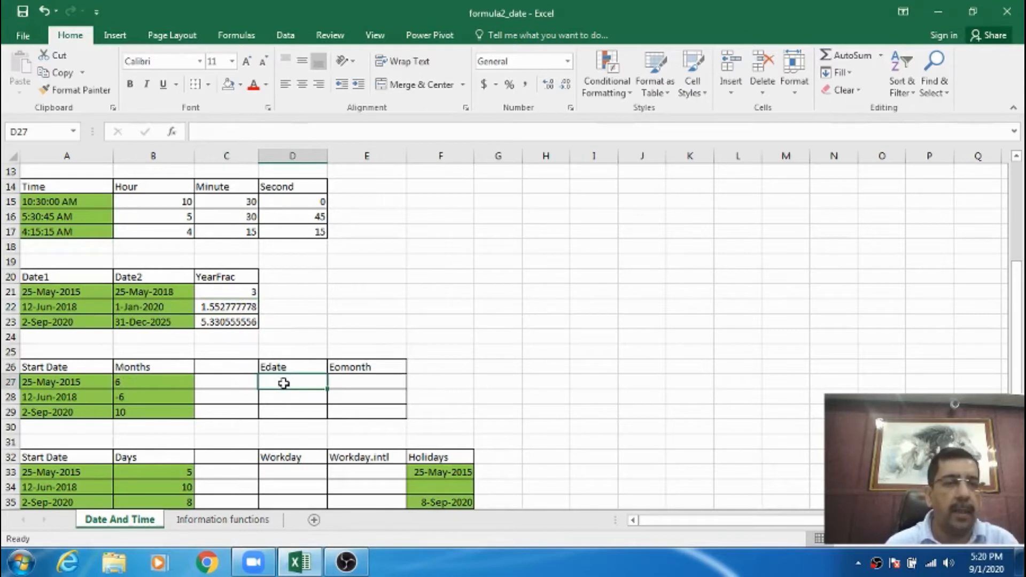
click(81, 382)
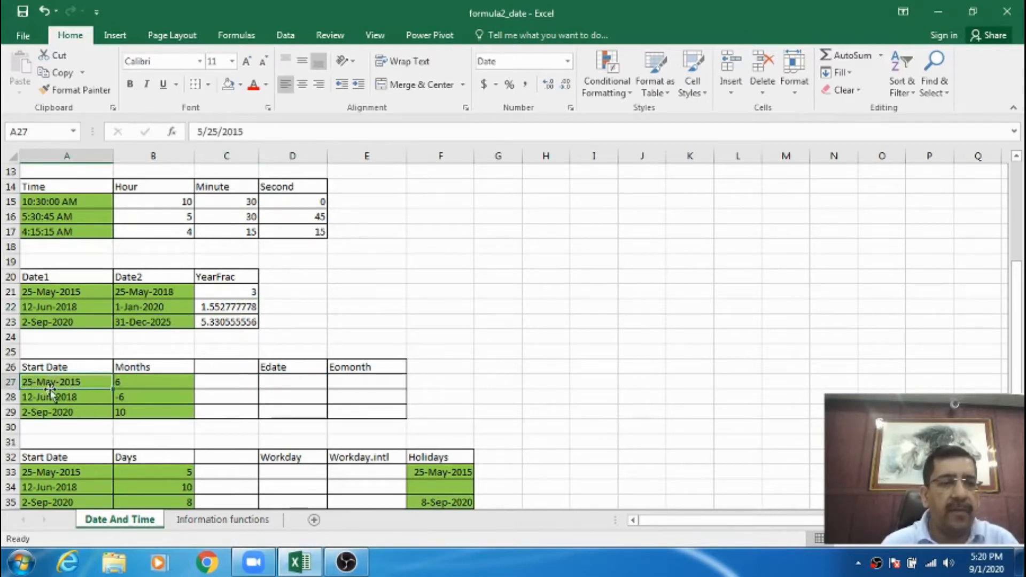
click(137, 380)
click(85, 396)
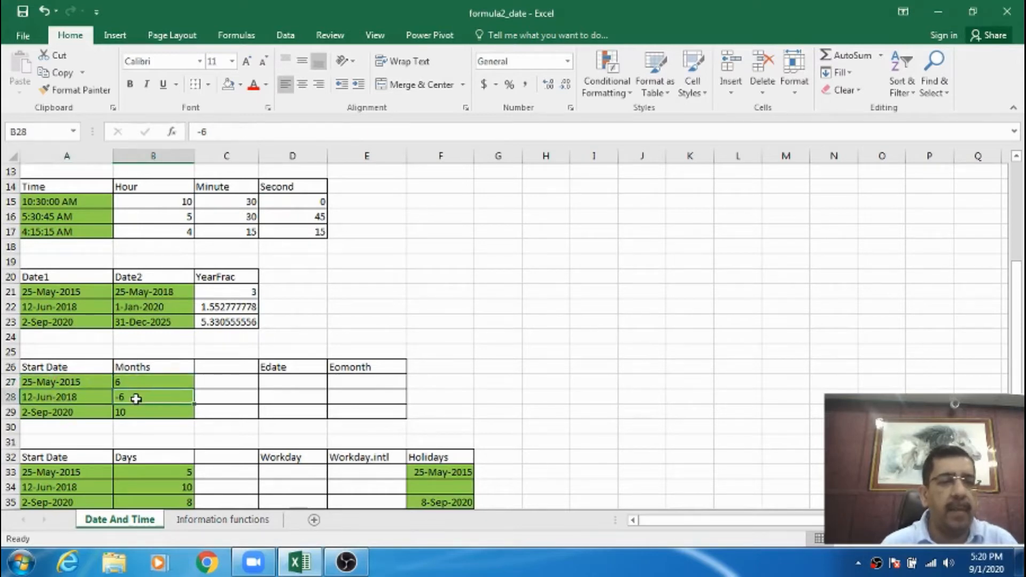
click(107, 408)
click(131, 408)
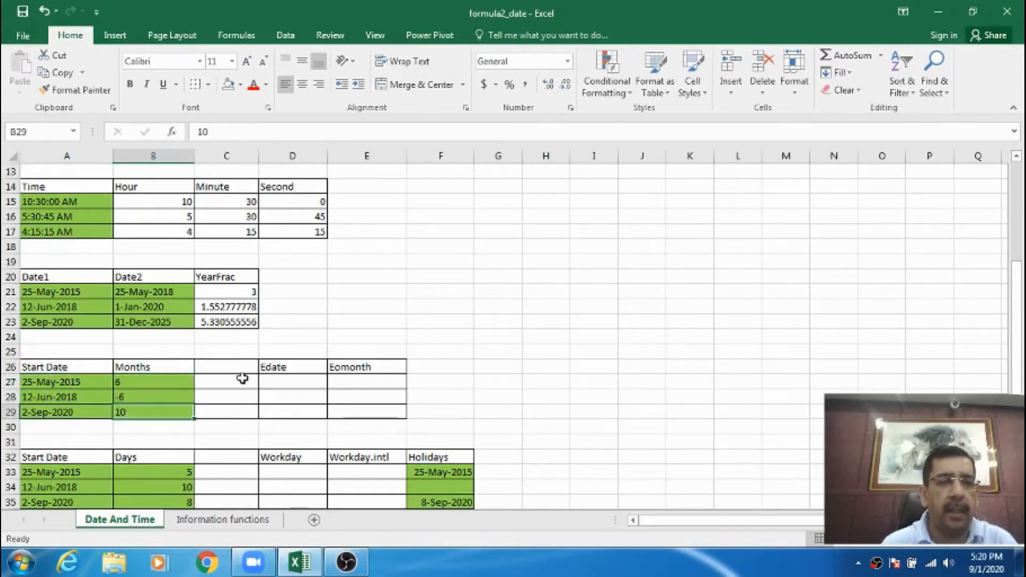
- Enter the formula =EDATE(A27,B27) in cell D27 to shift the start date by the given months
click(283, 381)
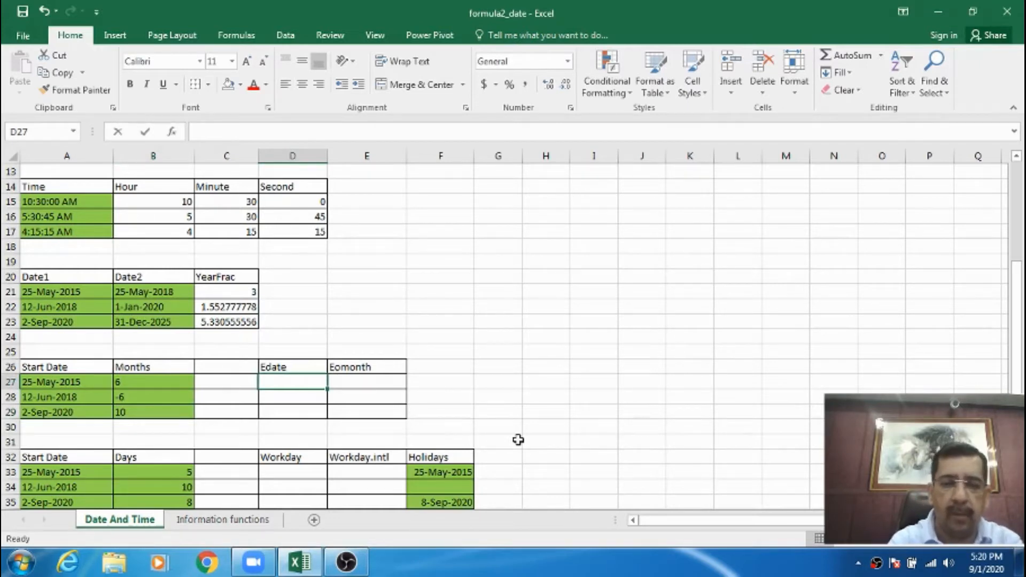
text(=ed)
key(Tab)
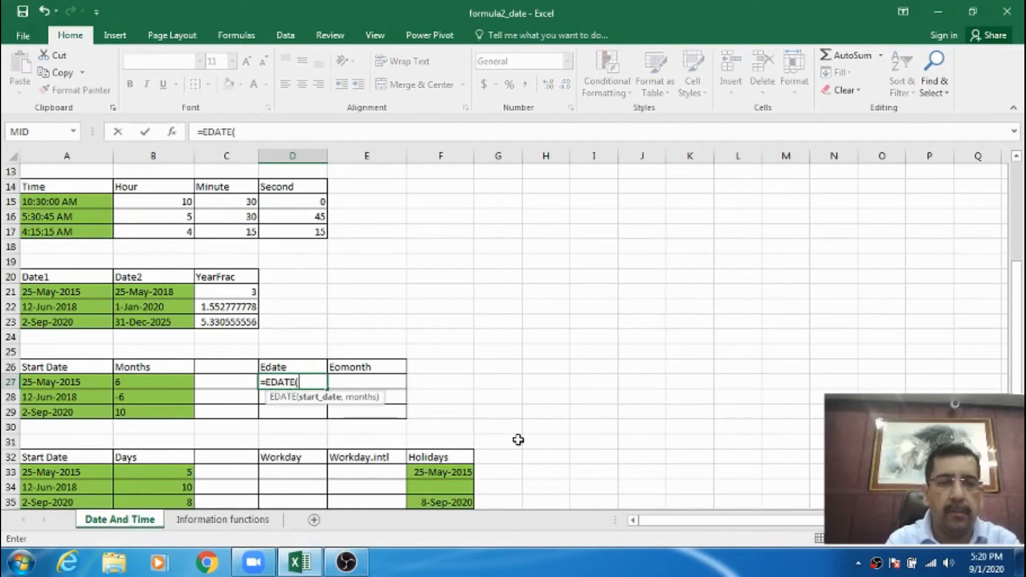
text(a)
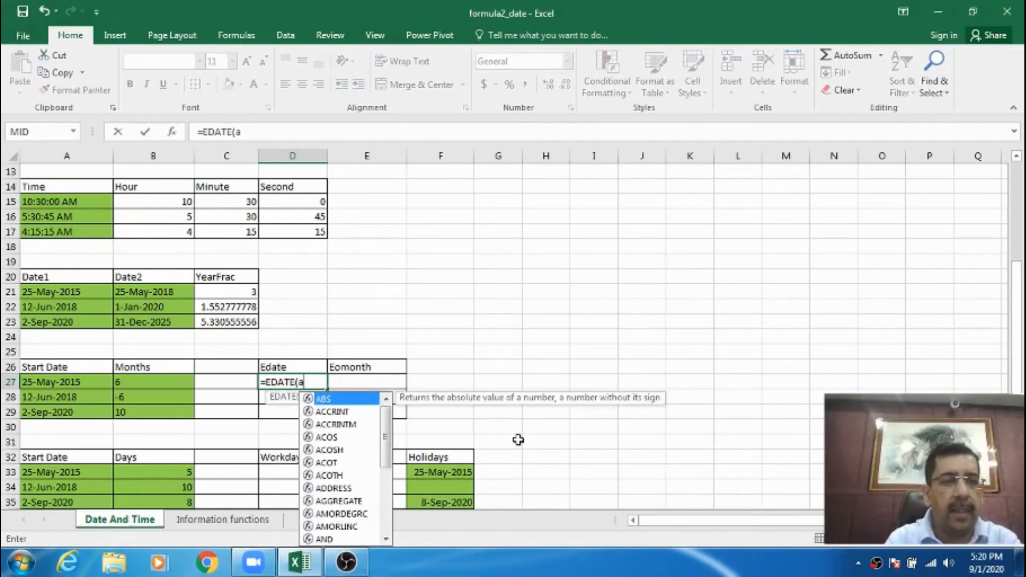
text(27,)
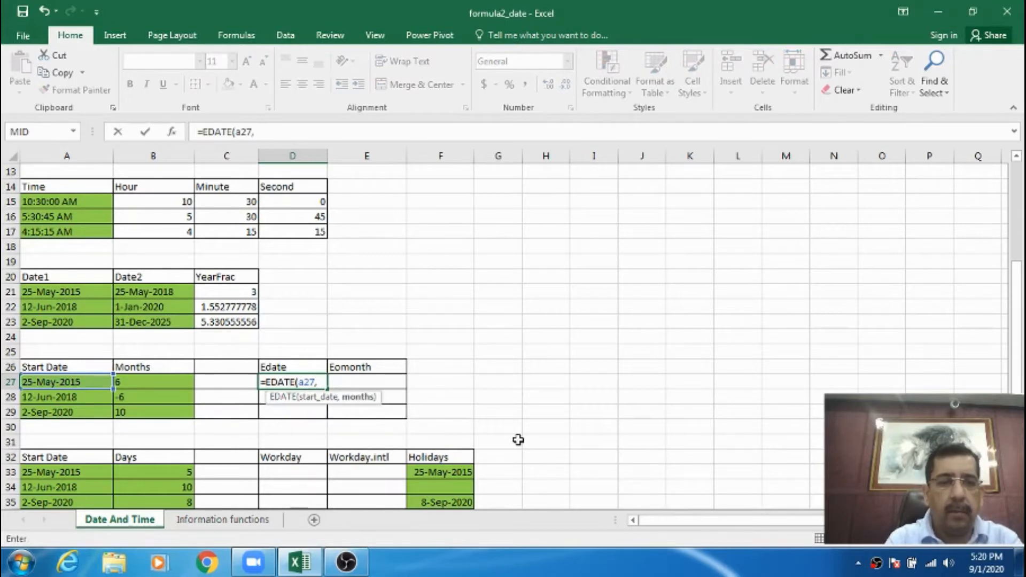
text(b)
text(27)
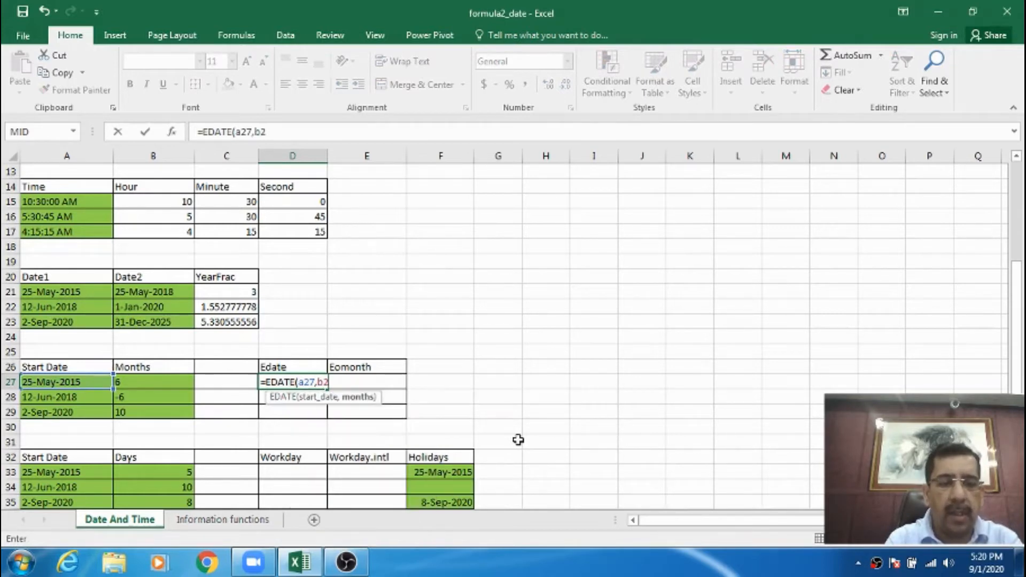
text())
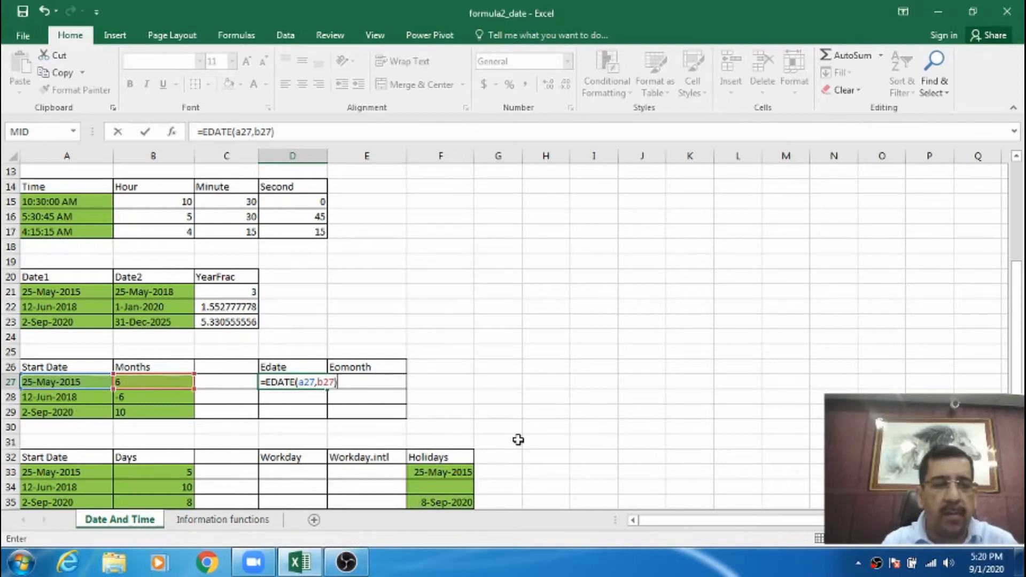
key(Return)
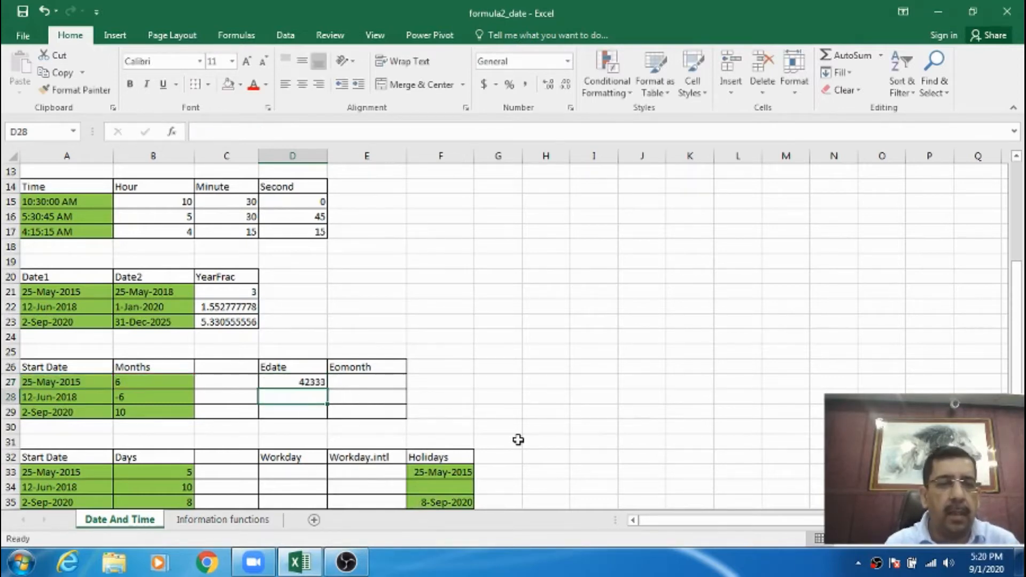
- Format the Edate and Eomonth cells D27:E29 as dates of the type 14-Mar-2012
key(Up)
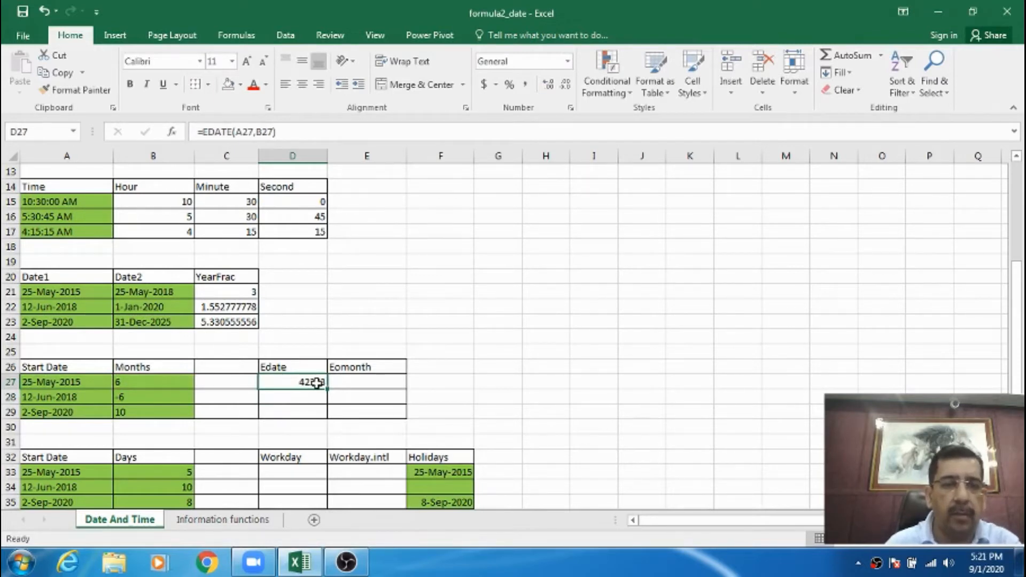
mouse_move(318, 384)
mouse_down()
mouse_move(360, 412)
mouse_move(344, 415)
mouse_up()
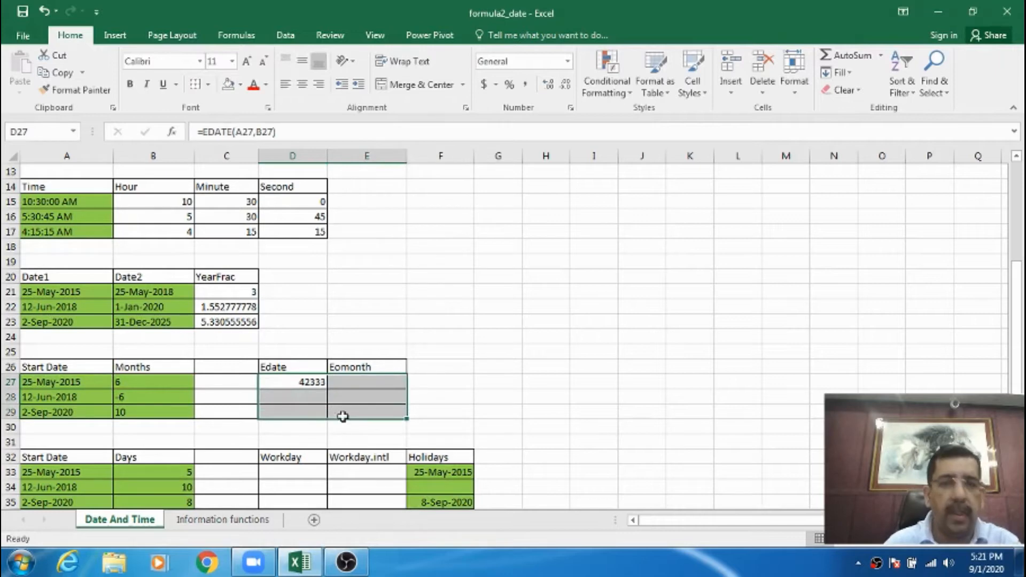
click(568, 61)
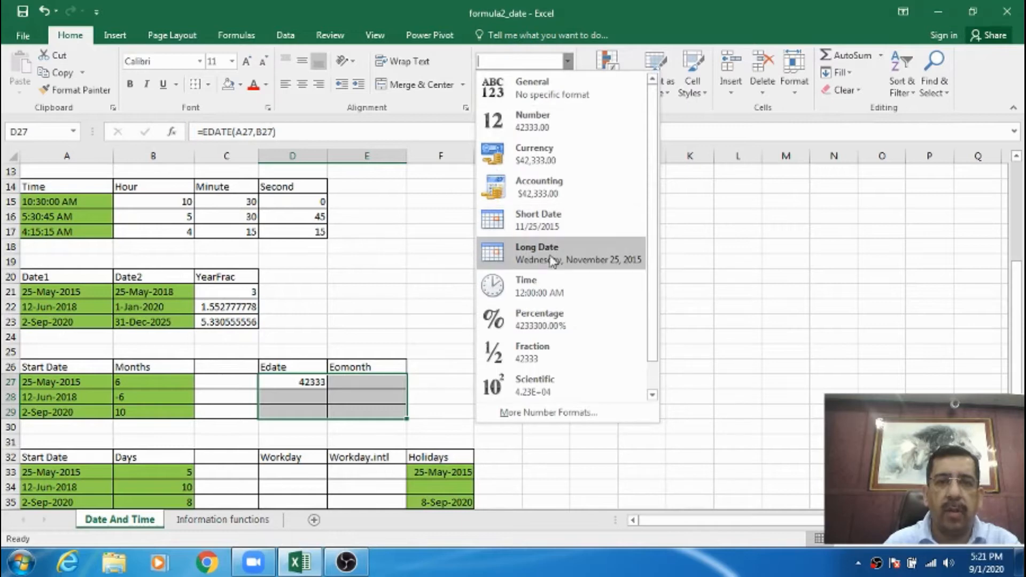
click(547, 225)
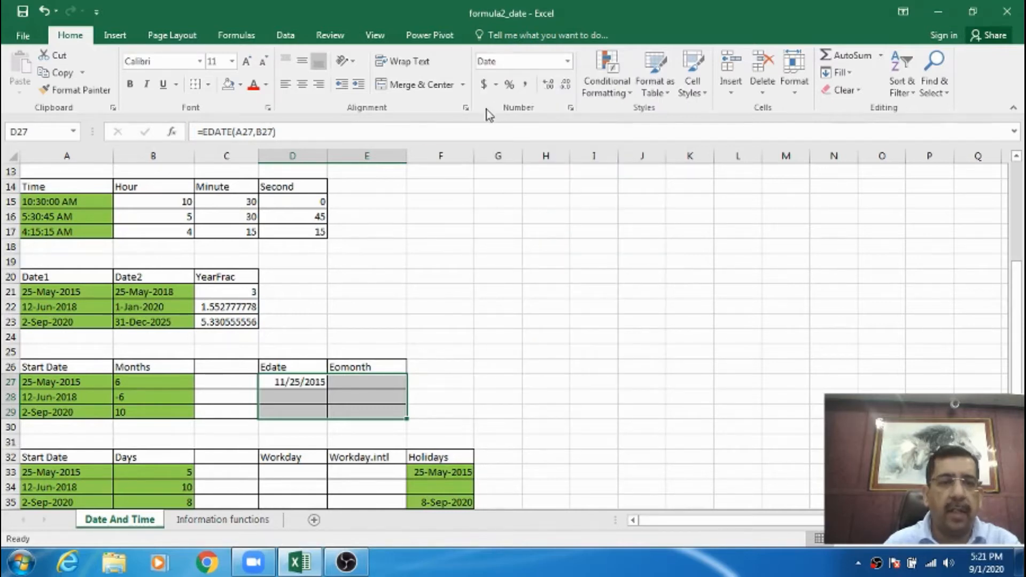
click(571, 107)
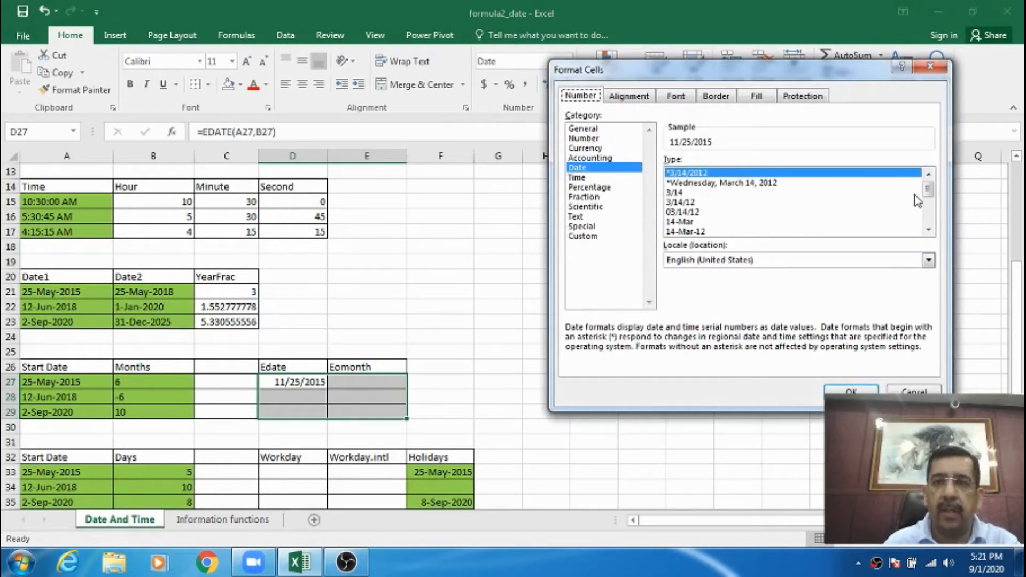
scroll(930, 195, down, 1)
scroll(930, 195, down, 3)
click(724, 231)
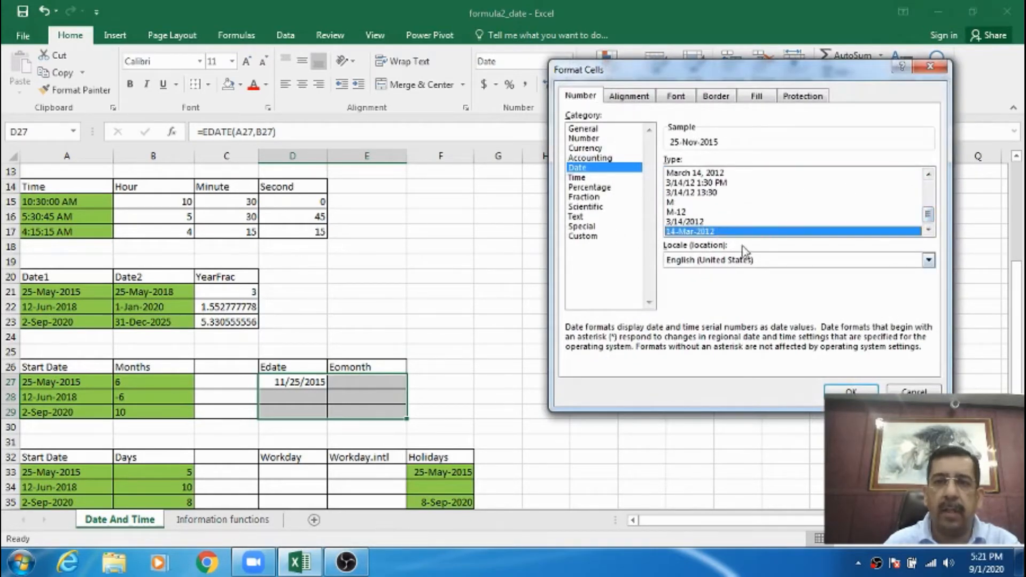
click(851, 392)
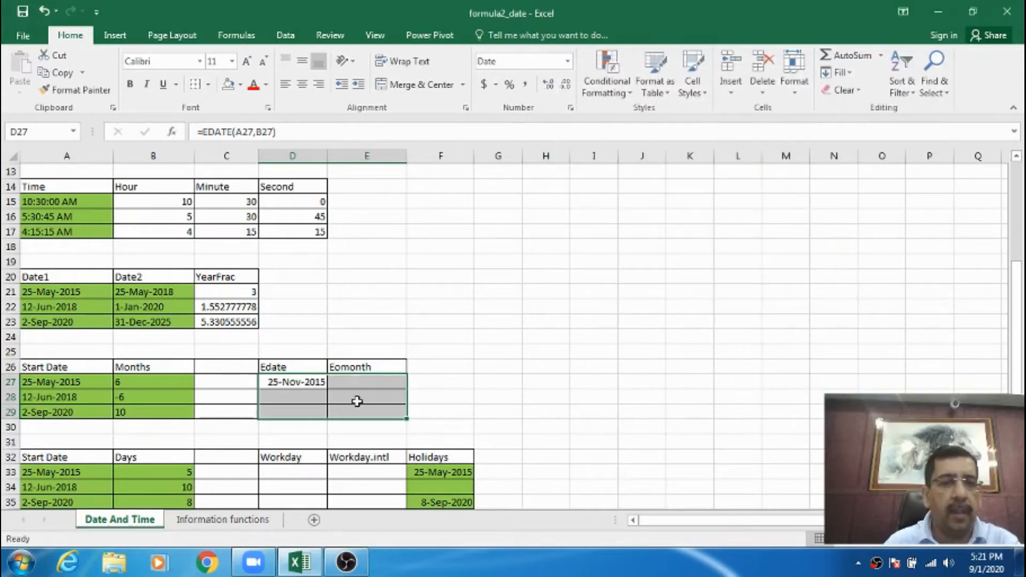
- Compare the Edate result in D27 with the start date and months value in row 27
click(355, 399)
click(309, 383)
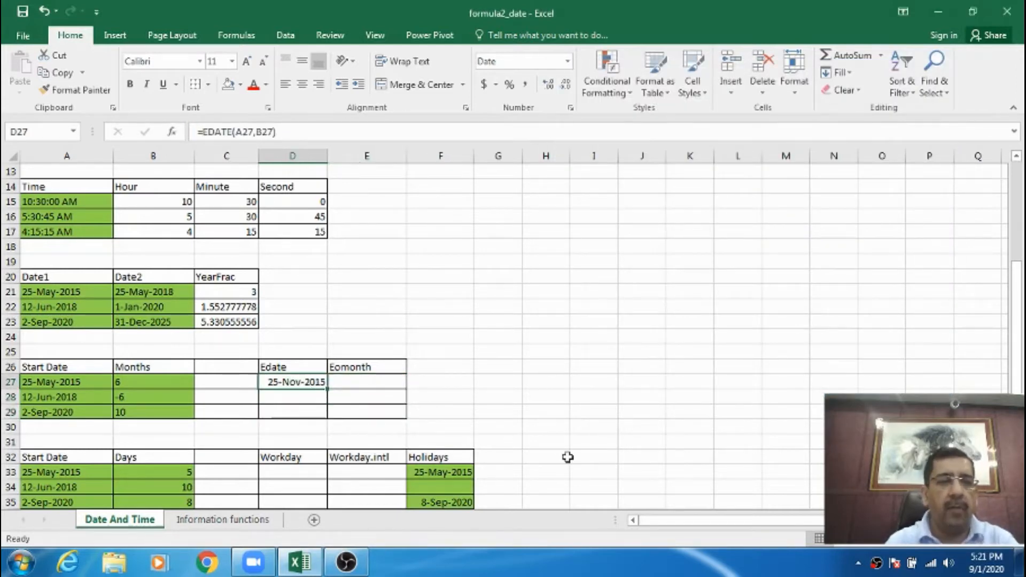
key(Left)
key(Left)
key(Left)
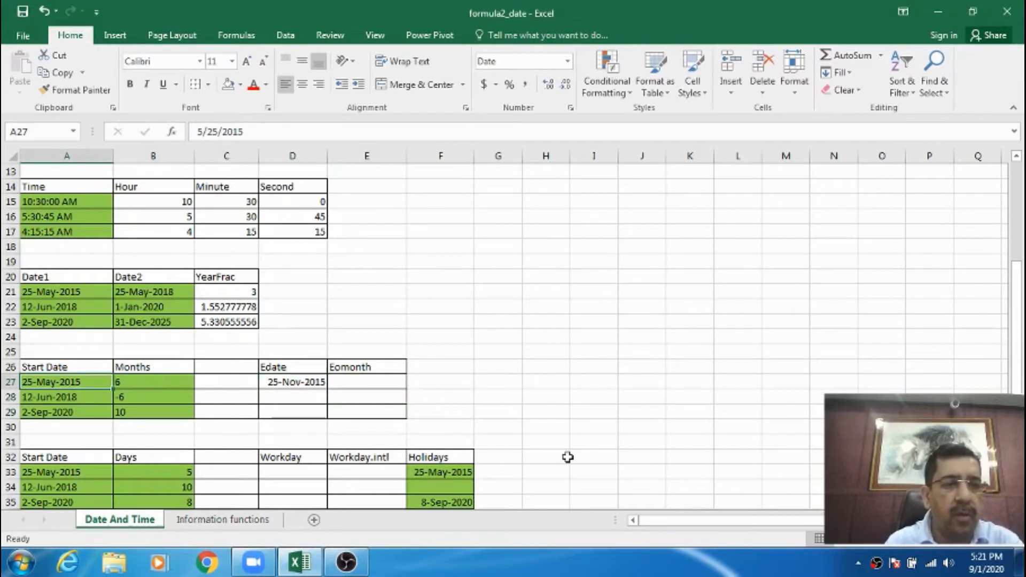
key(Right)
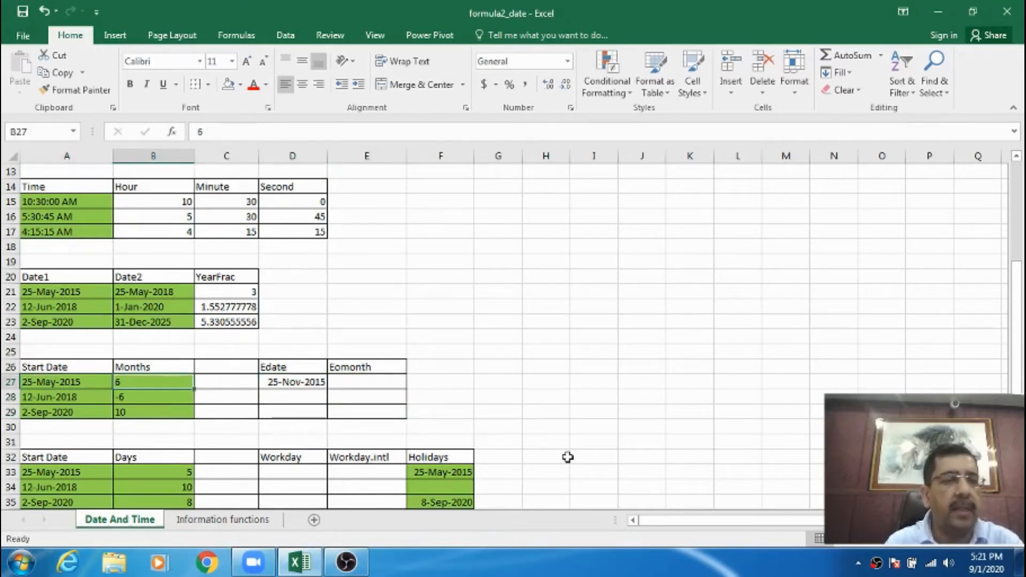
key(Right)
key(Right)
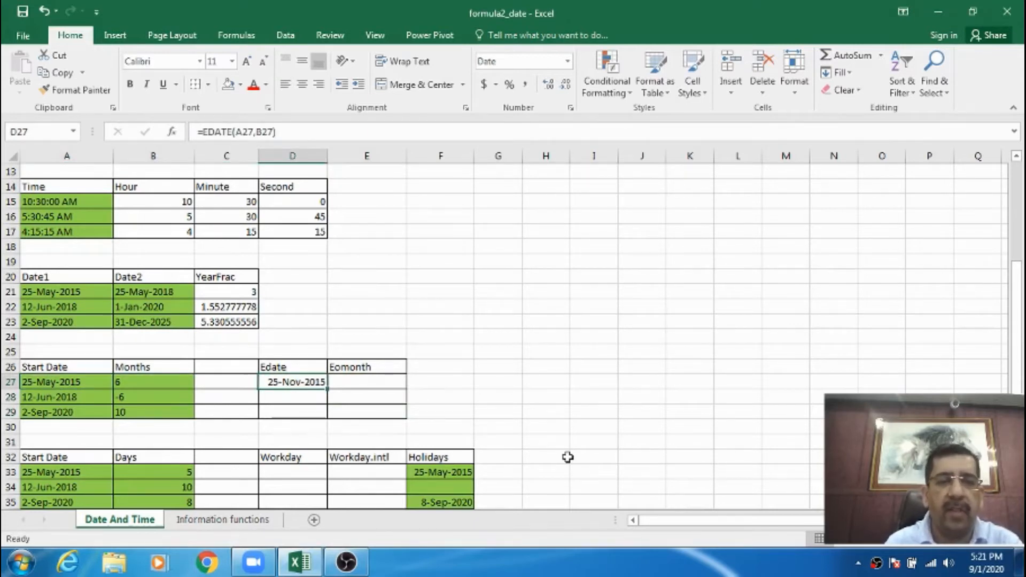
key(Right)
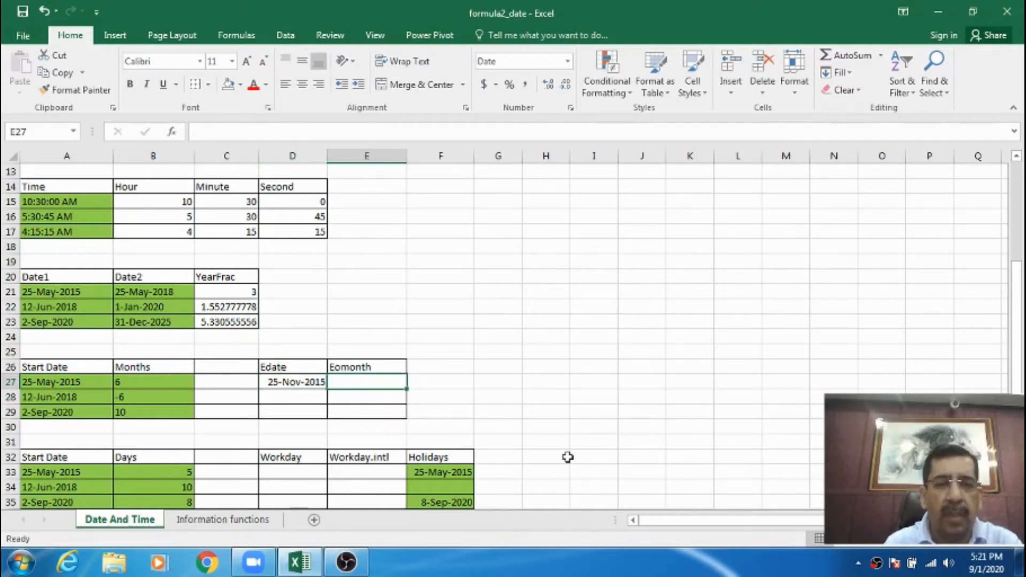
key(Left)
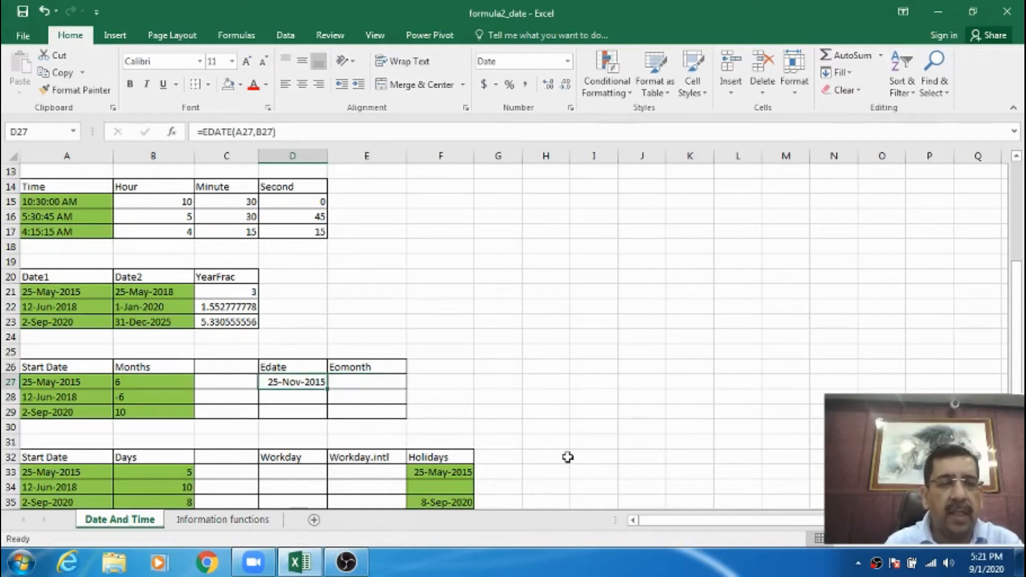
- Enter the formula =EOMONTH(A27,B27) in cell E27 to return the last day of the shifted month
key(Right)
text(=eo)
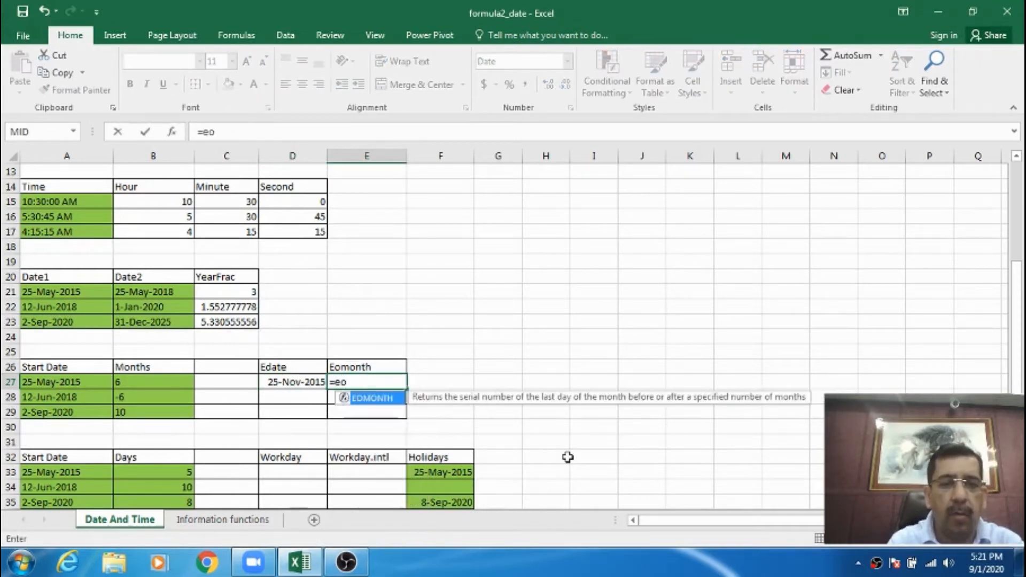
key(Tab)
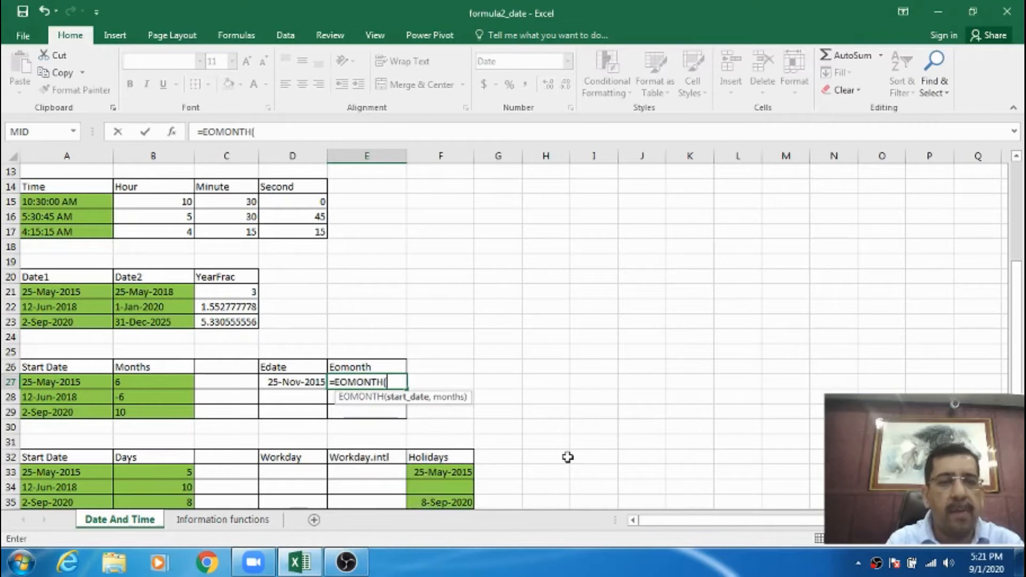
text(a)
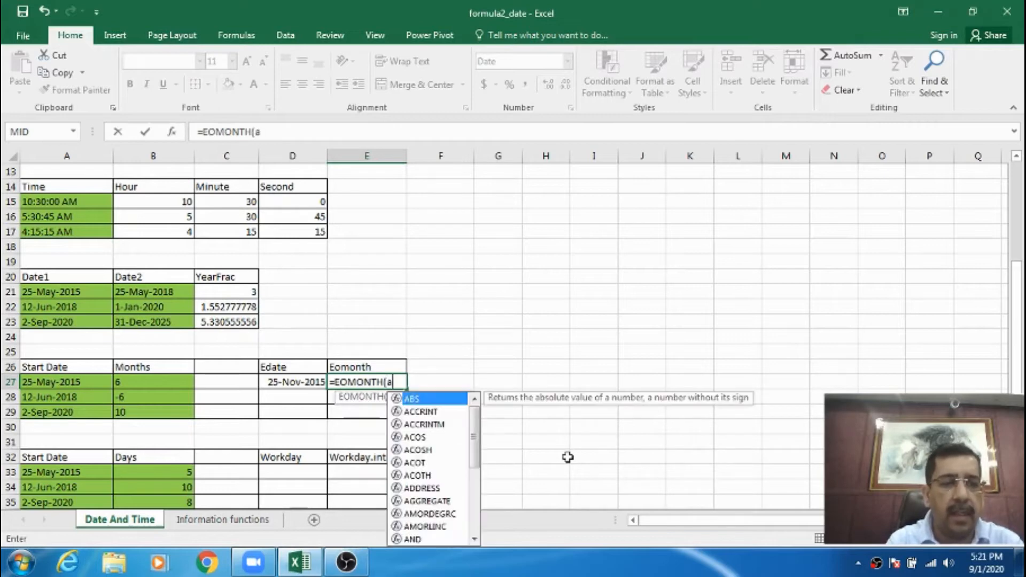
text(27,)
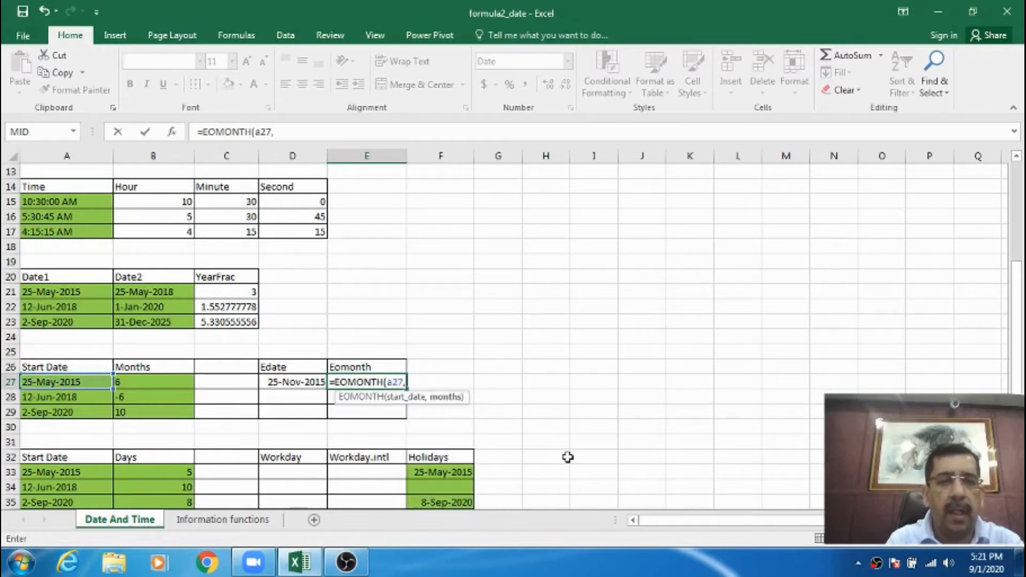
text(b27))
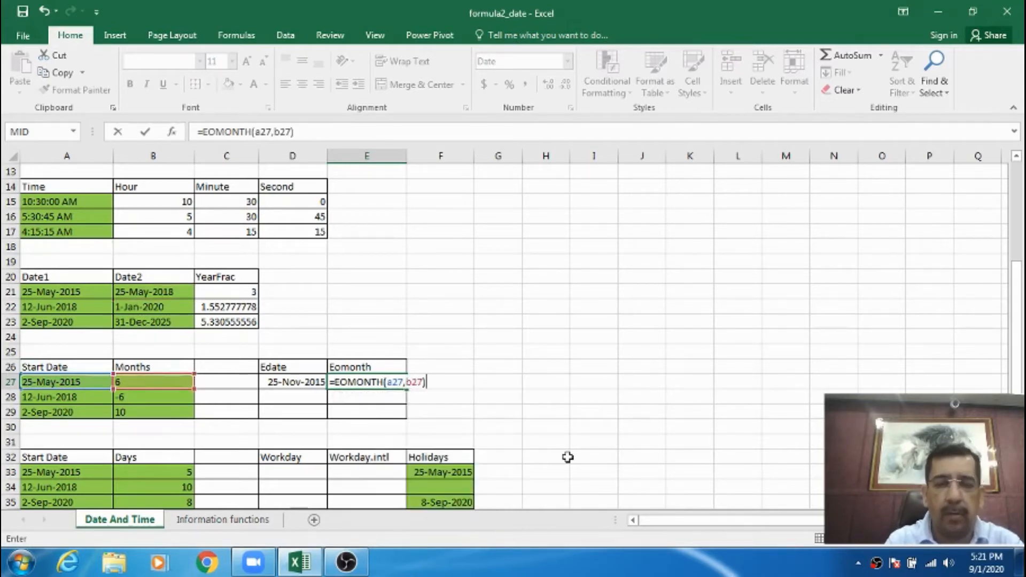
key(Return)
key(Up)
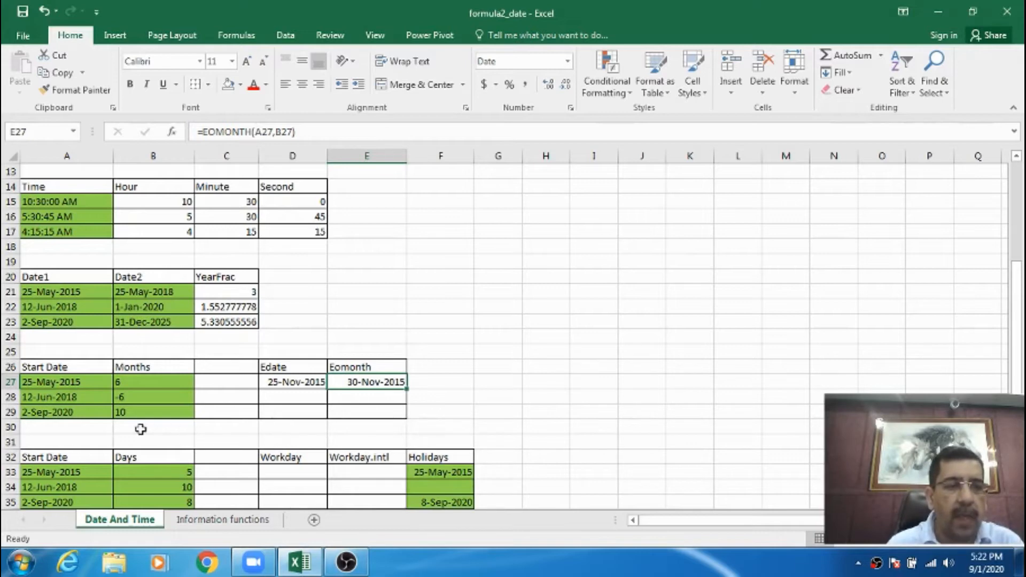
click(294, 398)
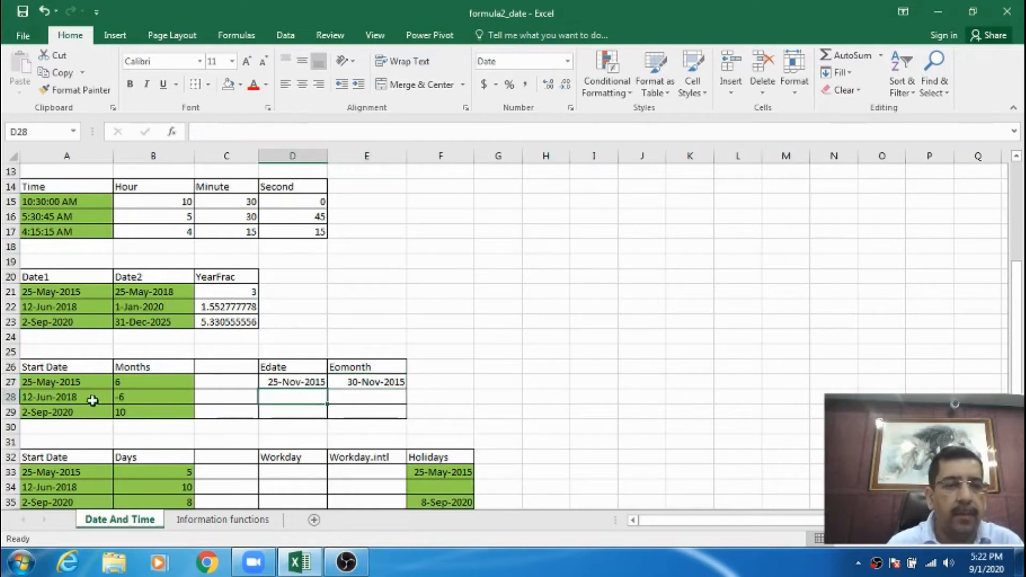
click(123, 398)
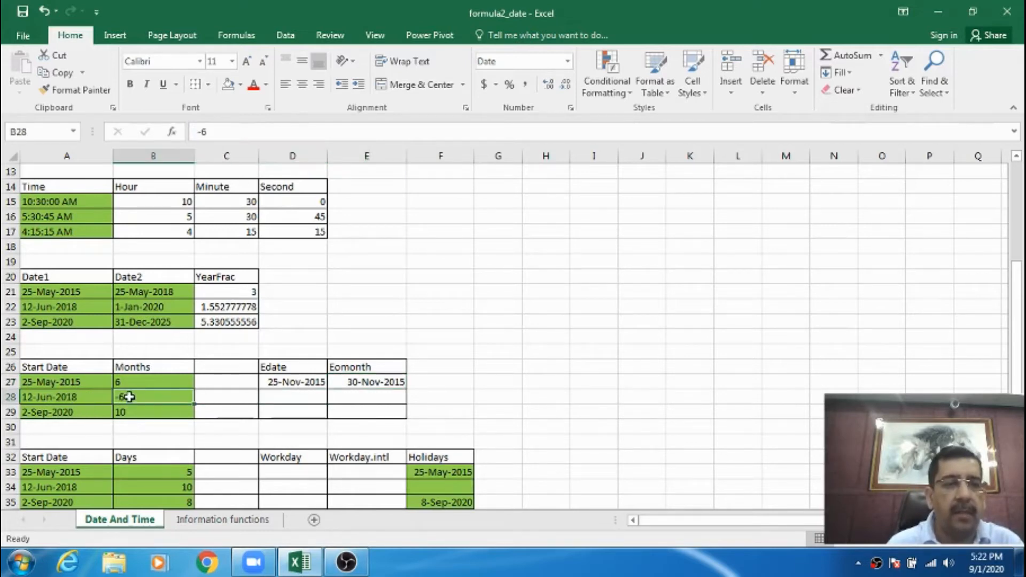
click(260, 399)
text(=)
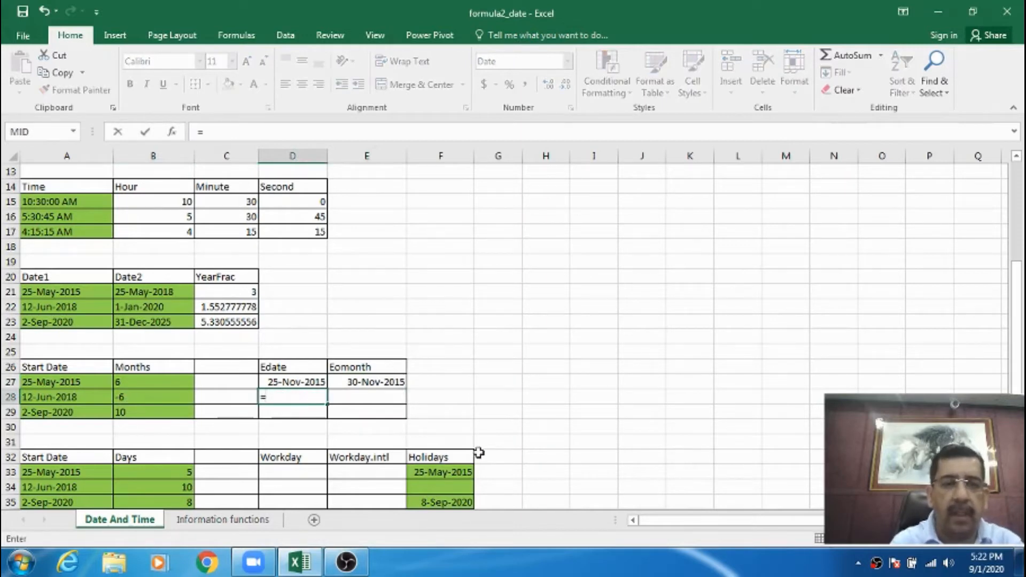
key(BackSpace)
key(Up)
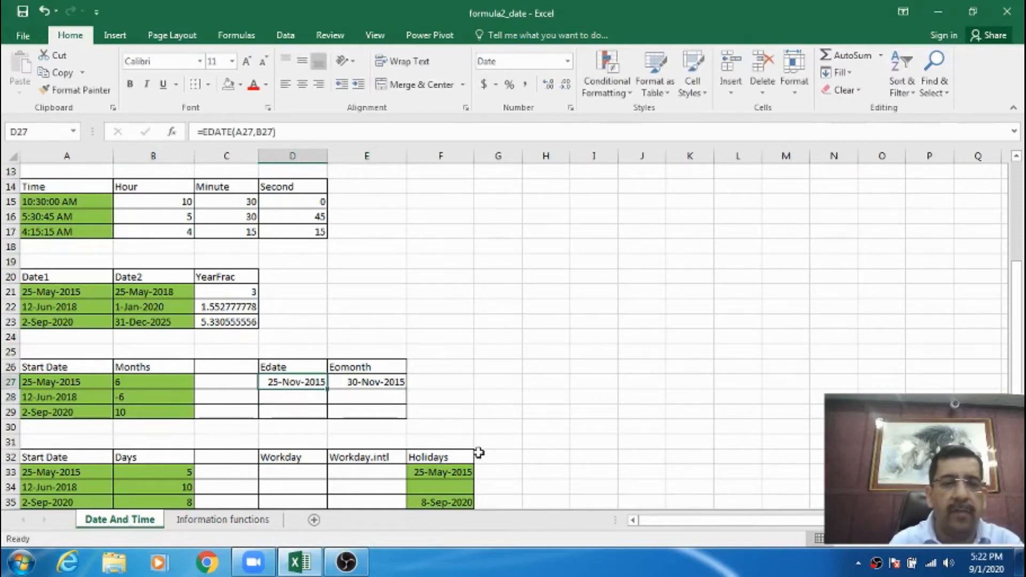
- Fill the Edate and Eomonth formulas from D27:E27 down into row 28
key(shift+Right)
key(shift+Down)
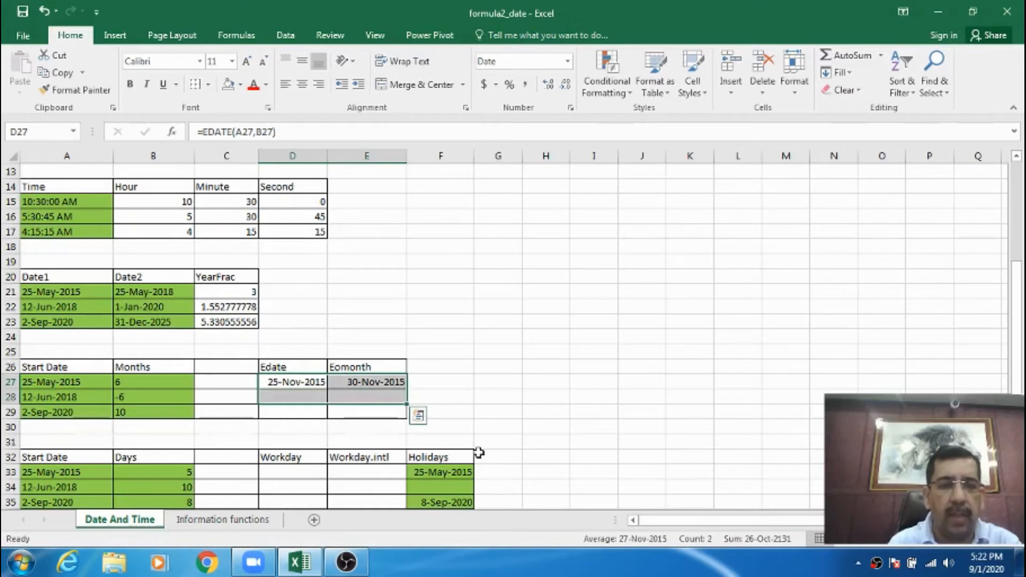
key(ctrl+d)
- Compare the Edate and Eomonth results in row 28 with that row's start date and negative months value
key(Down)
key(Left)
key(Left)
key(Left)
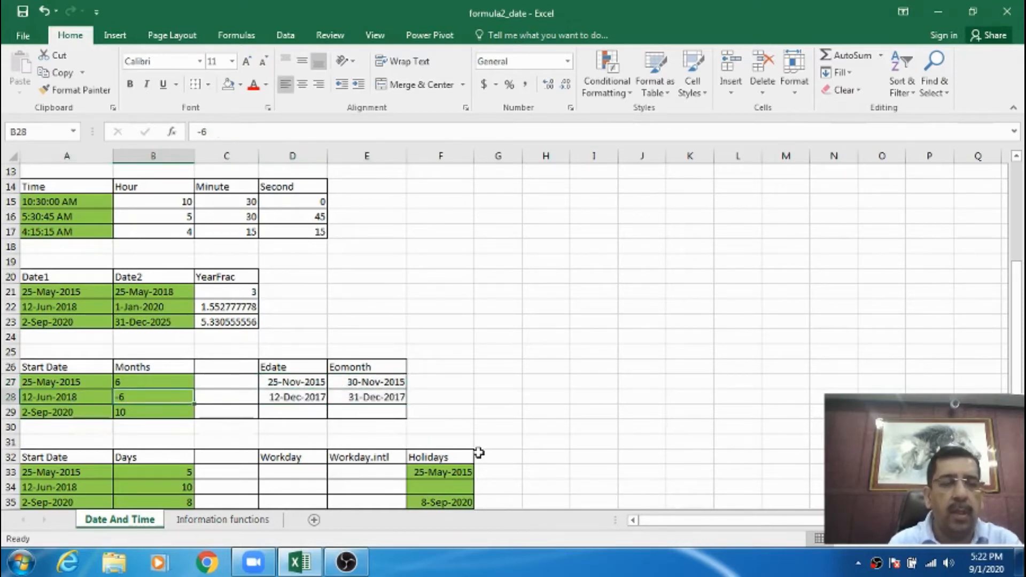
key(Right)
key(Right)
key(Right)
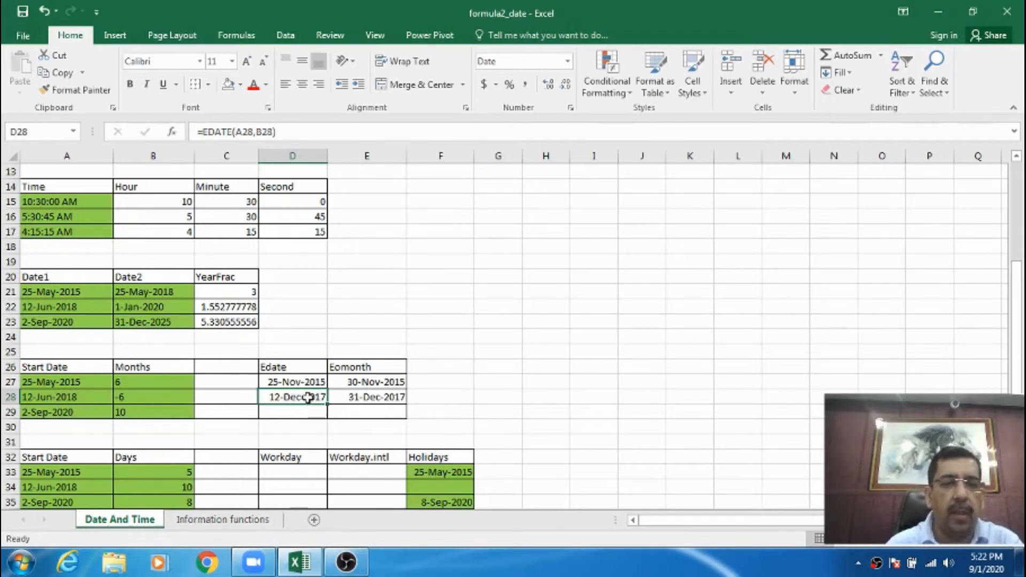
click(88, 399)
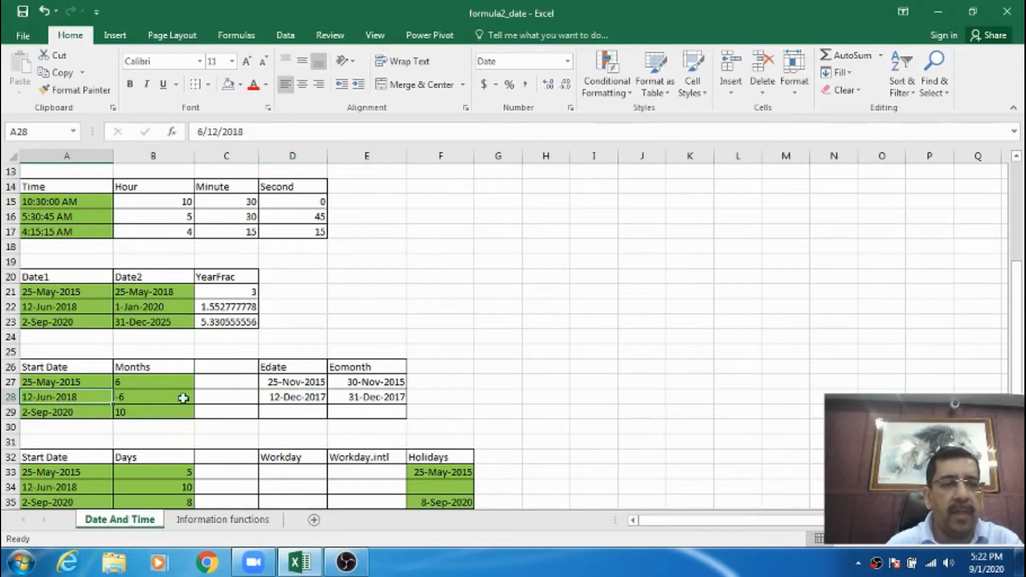
click(354, 399)
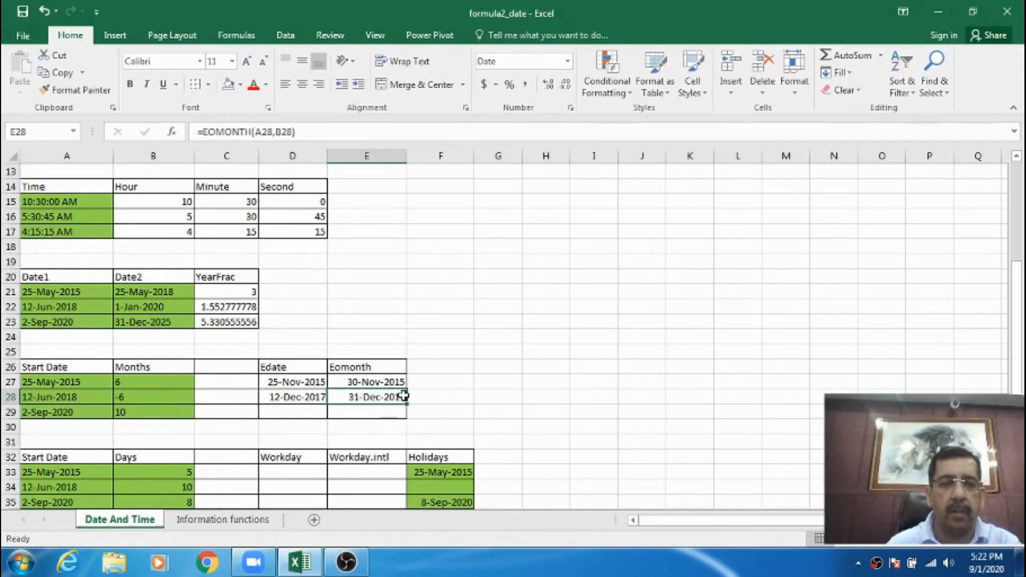
- Change the start date in cell A29 to 2/2/2020
click(41, 415)
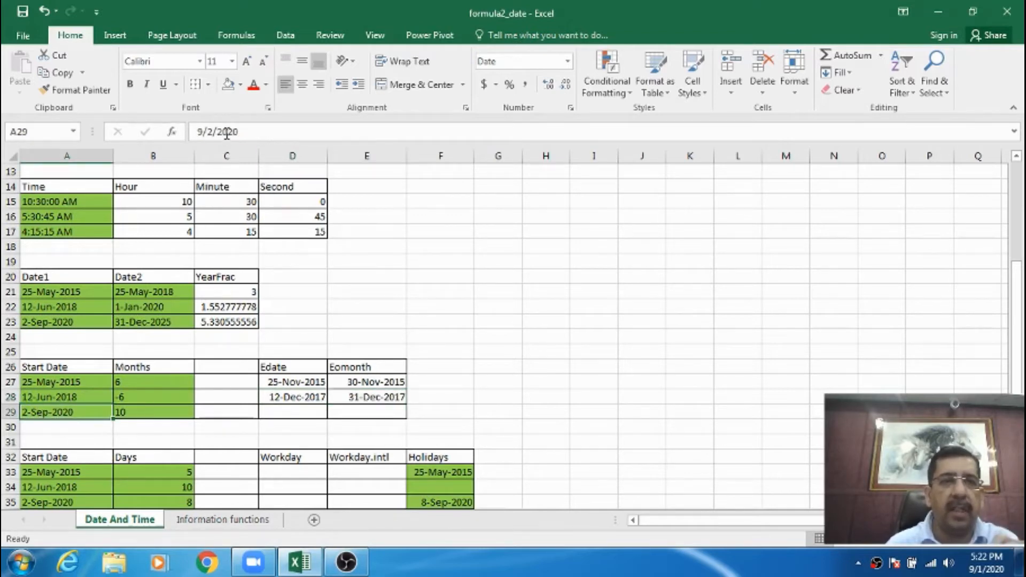
click(198, 131)
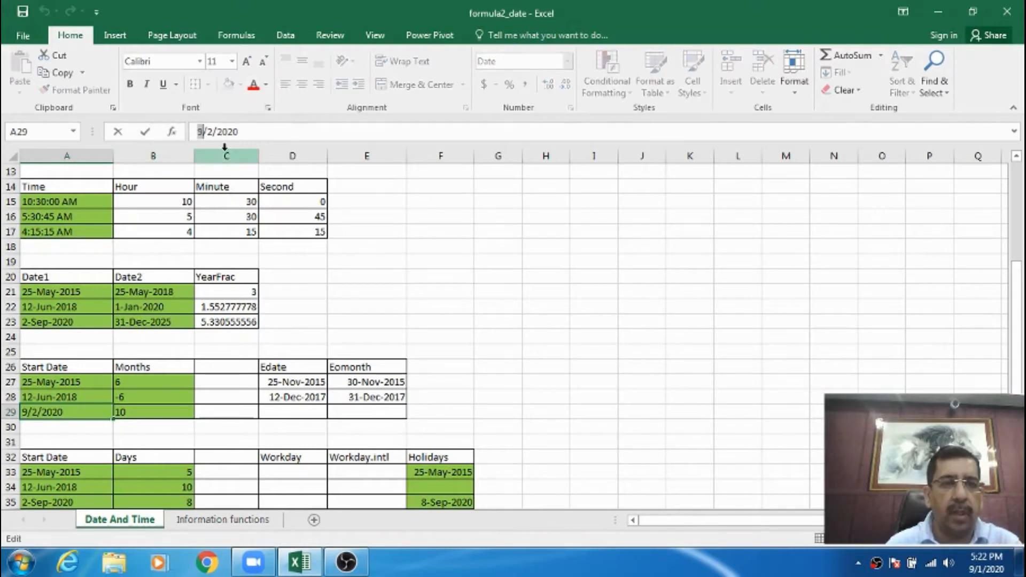
key(BackSpace)
text(2)
key(ctrl+Return)
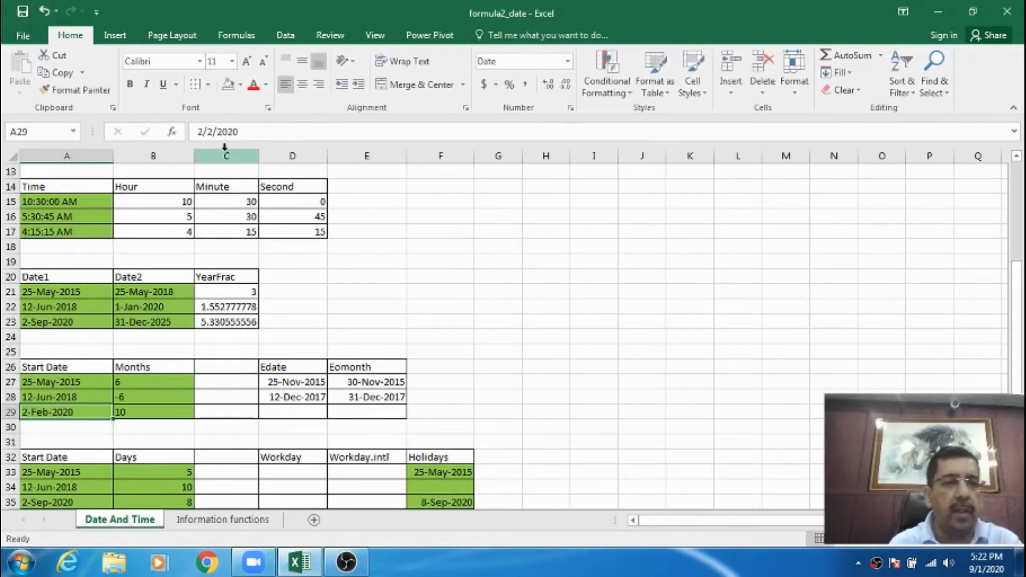
- Set the Months value in cell B29 to 12
key(Right)
key(Right)
key(Right)
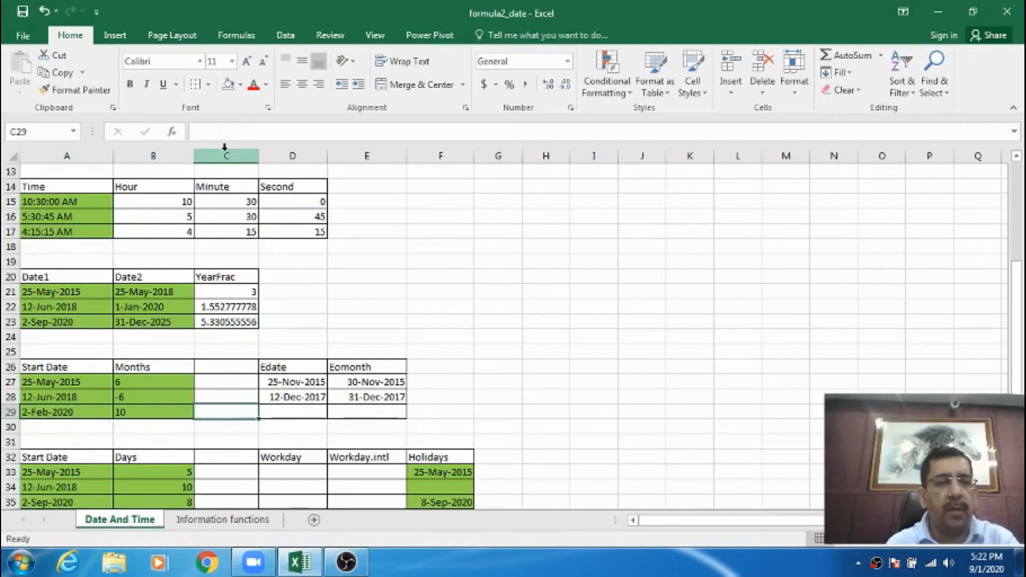
key(Left)
key(Left)
key(Left)
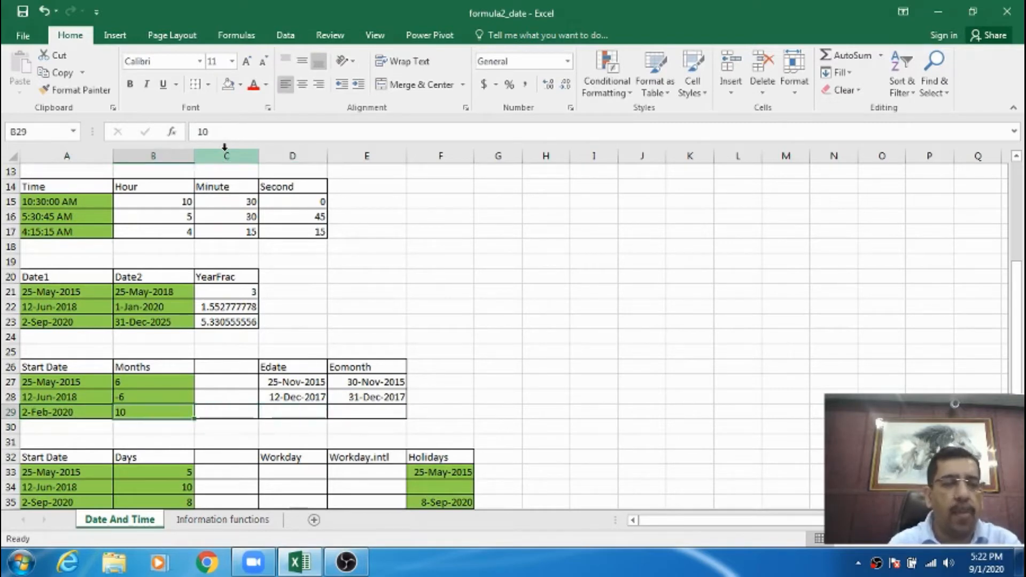
key(Right)
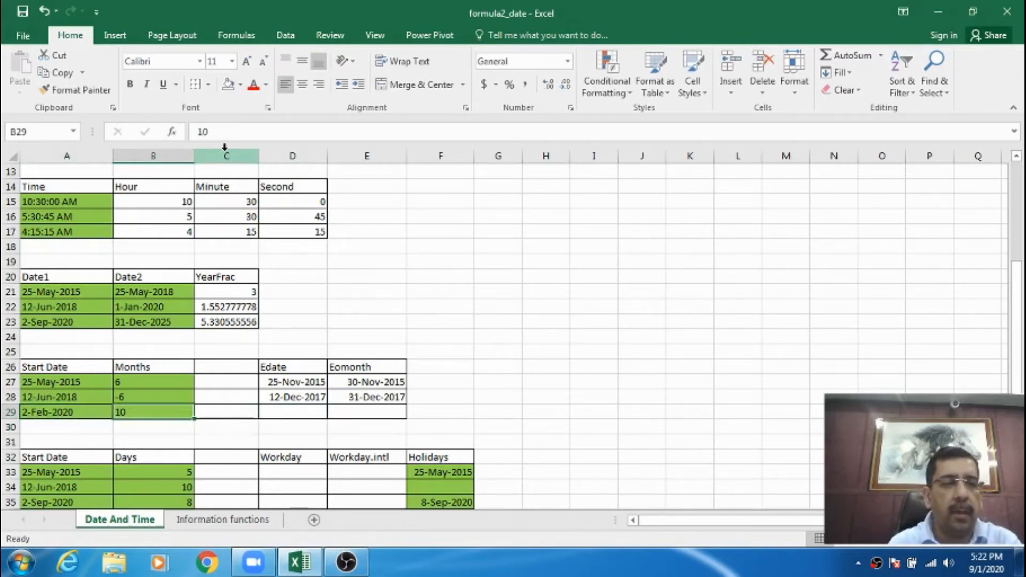
text(12)
key(Right)
key(Right)
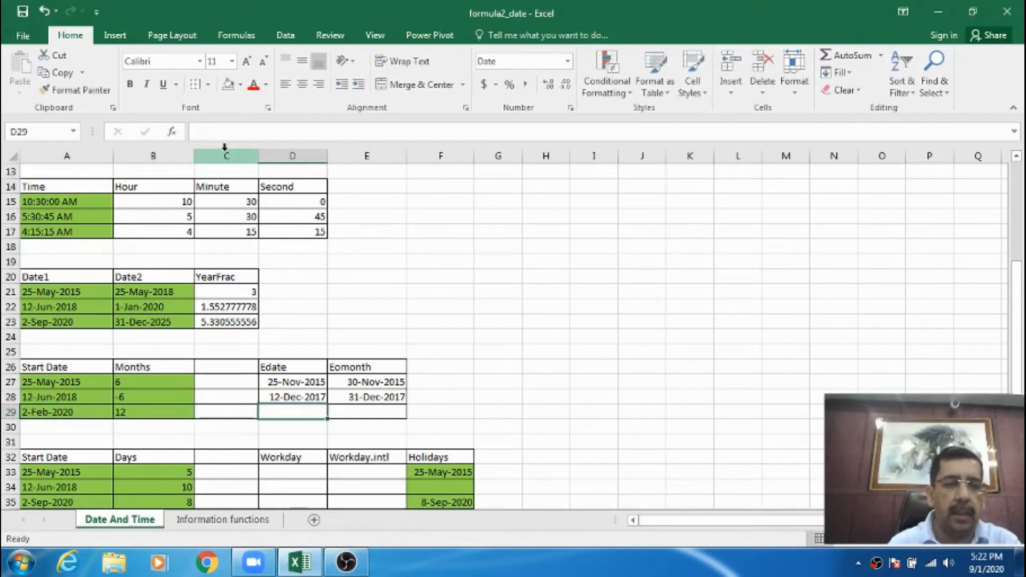
- Fill the Edate and Eomonth formulas from D28:E28 down into row 29
text(=)
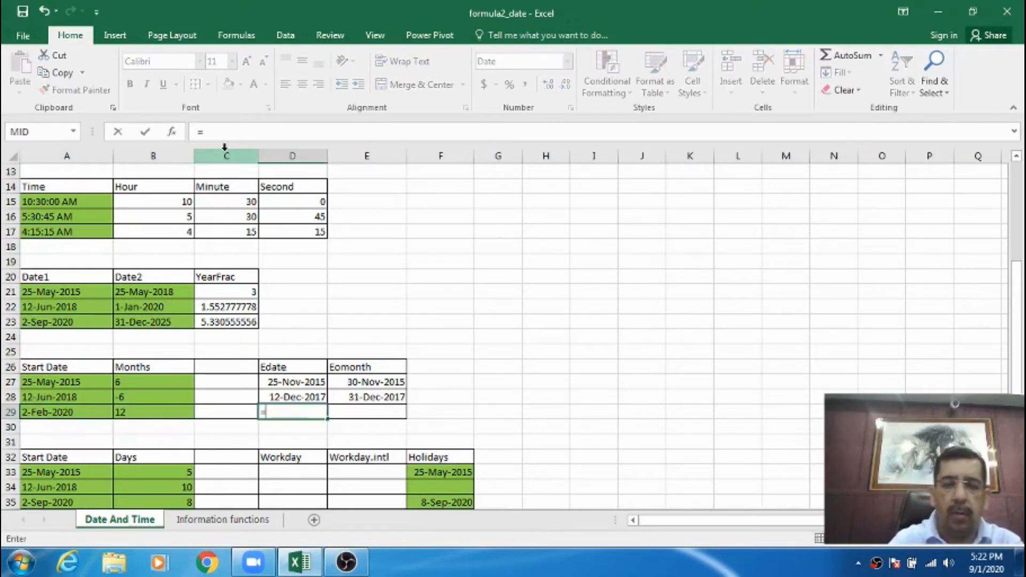
key(Escape)
key(Up)
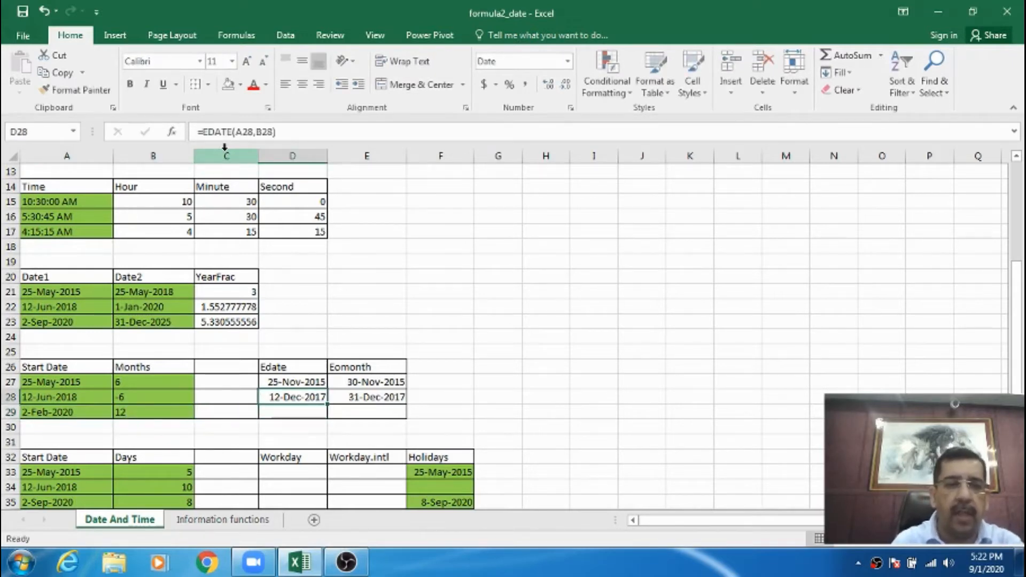
key(shift+Right)
key(shift+Down)
key(ctrl+d)
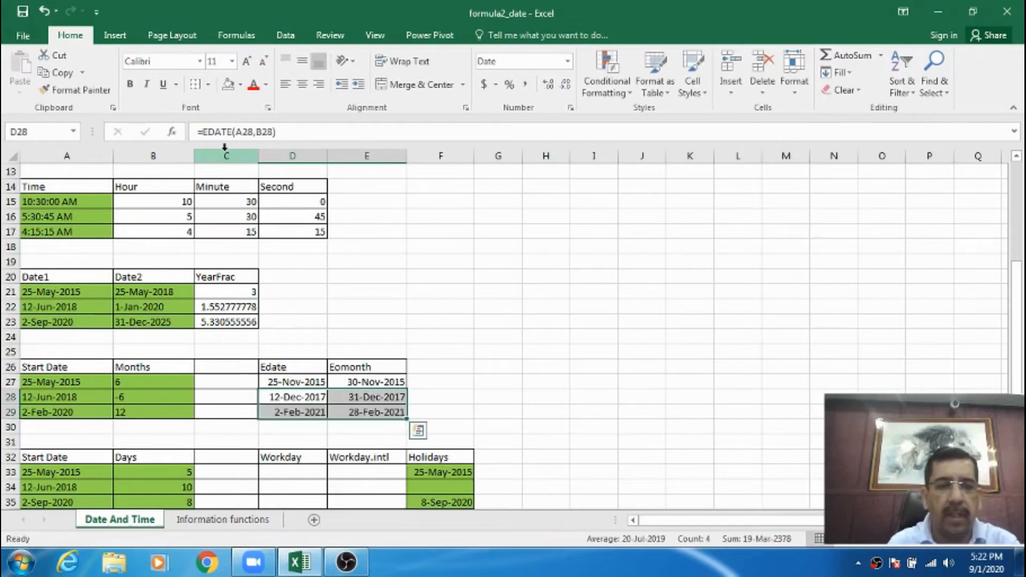
- Compare the Edate and Eomonth results in row 29 with that row's start date and months value
key(Down)
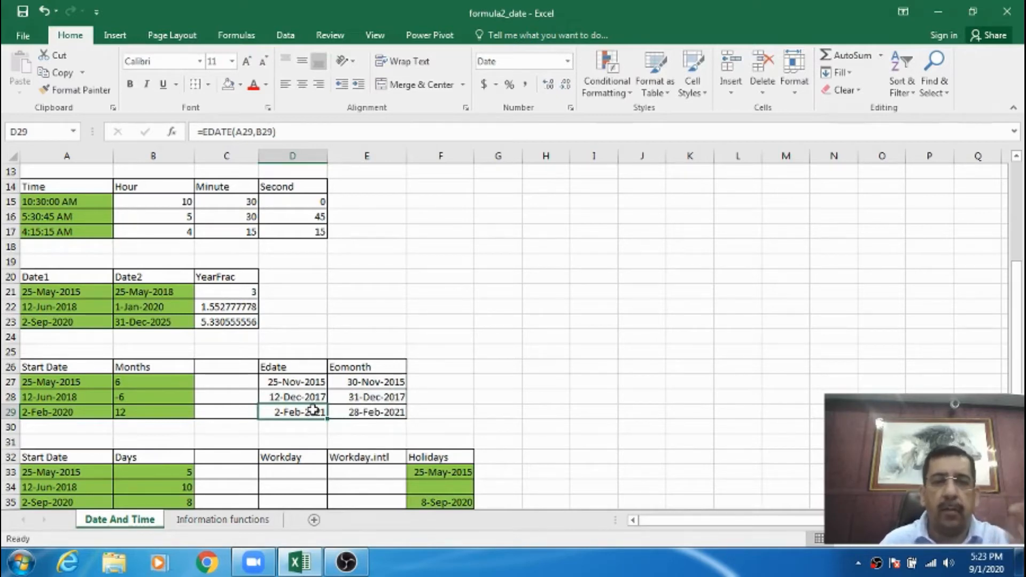
click(348, 413)
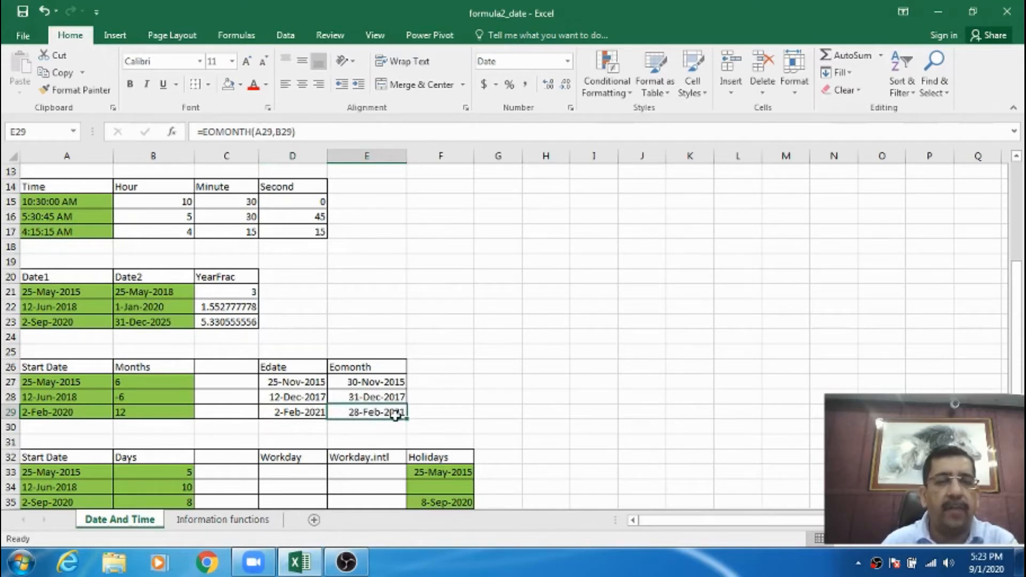
click(87, 414)
click(124, 410)
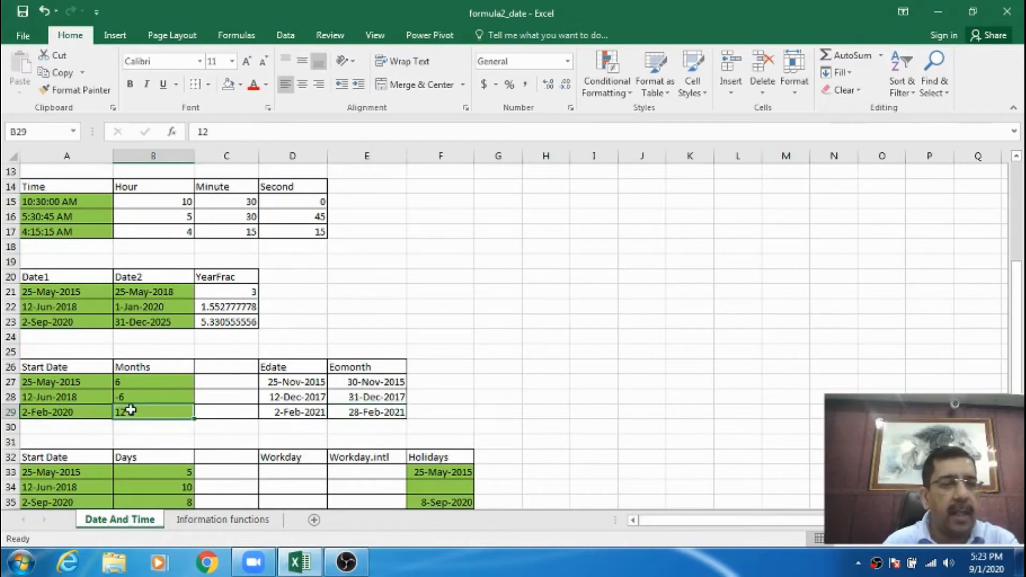
click(286, 412)
click(73, 408)
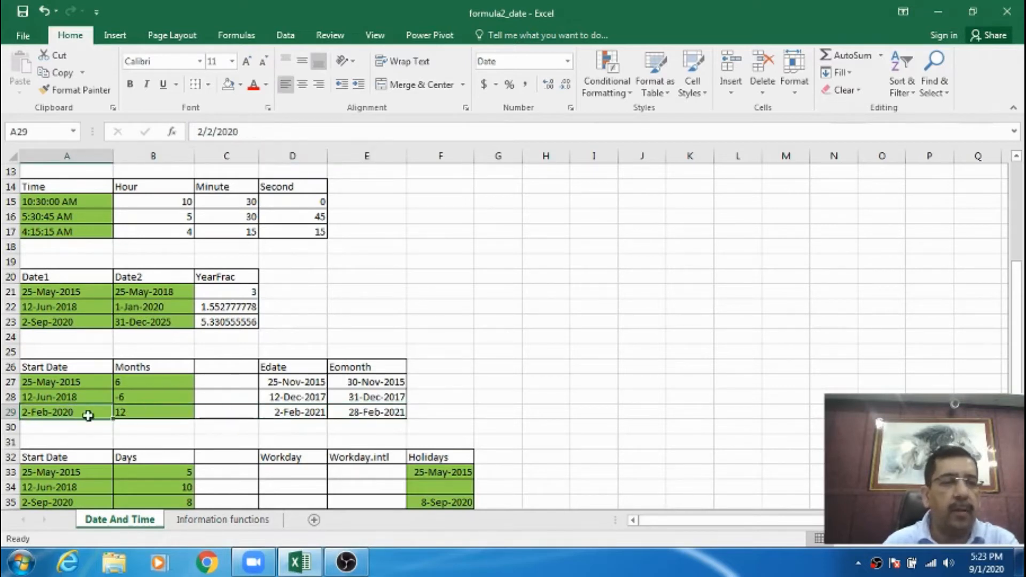
click(312, 412)
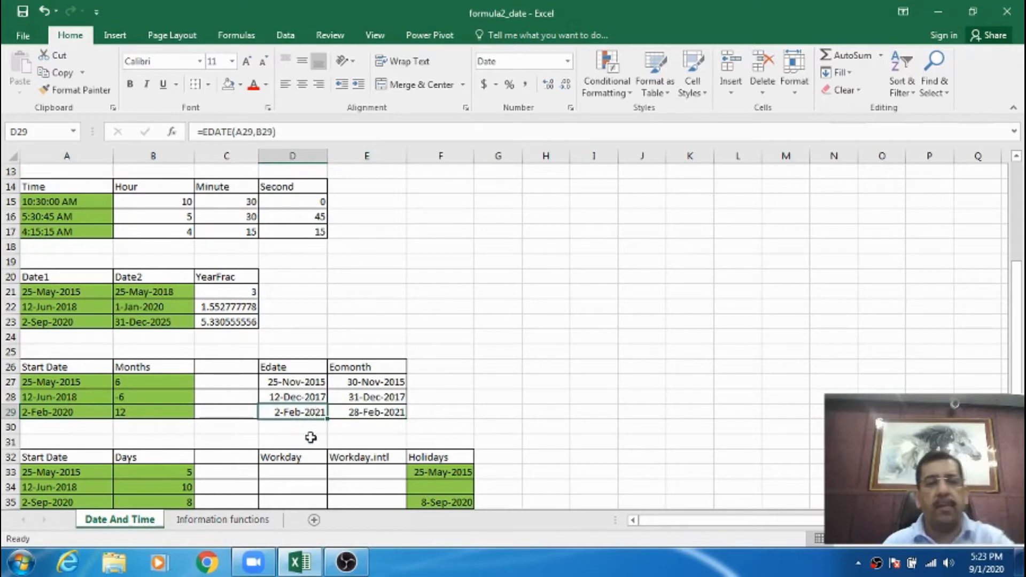
click(363, 412)
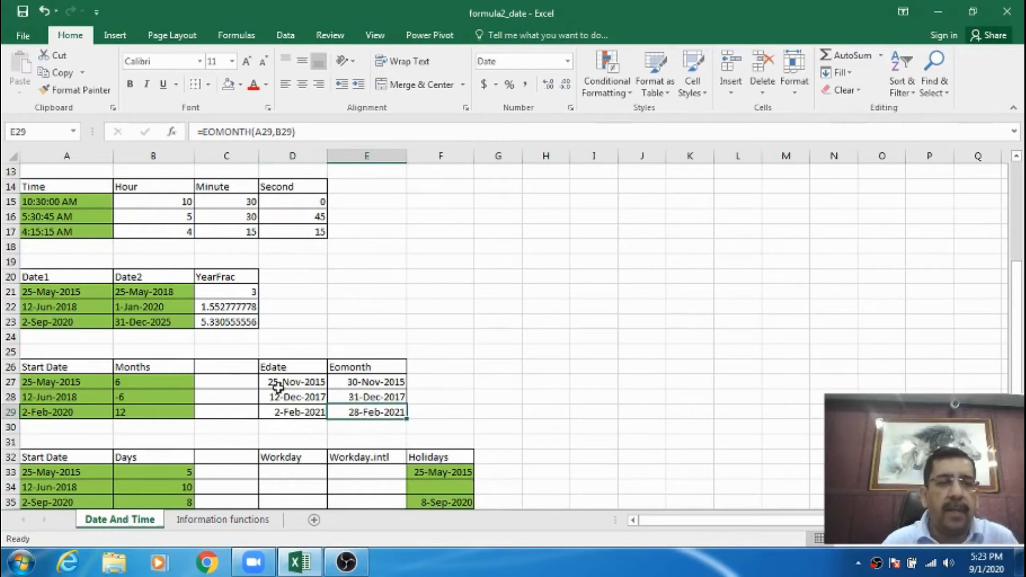
- Format the Workday and Workday.intl cells D33:E35 as dates of the type 14-Mar-2012
scroll(375, 384, down, 1)
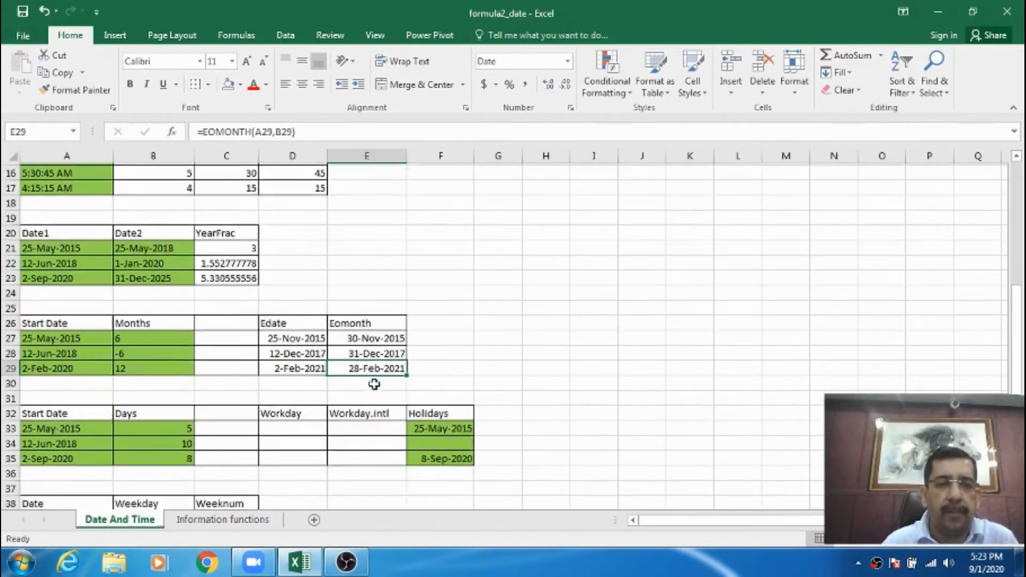
scroll(387, 384, down, 2)
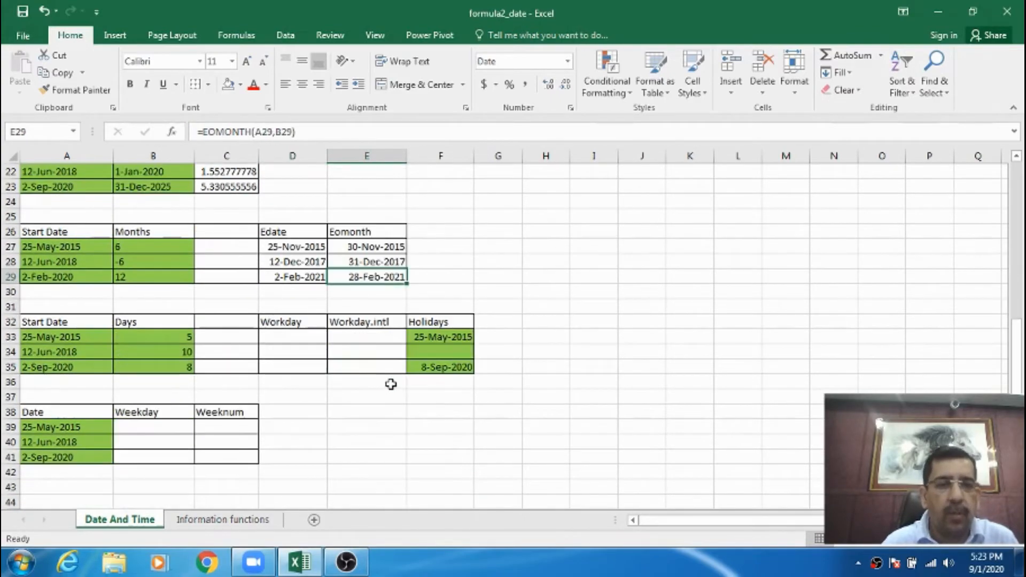
click(297, 339)
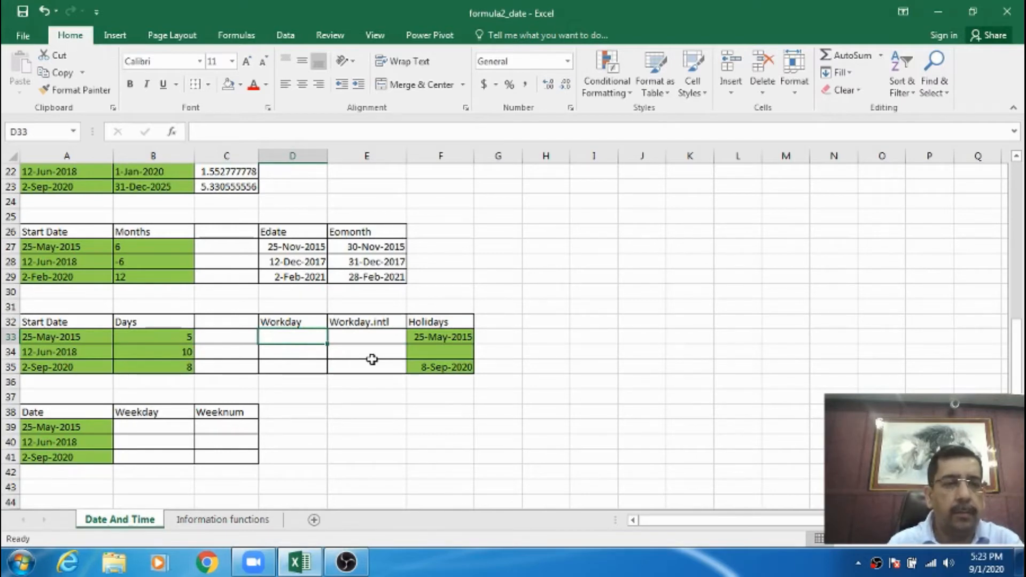
drag(307, 337, 361, 366)
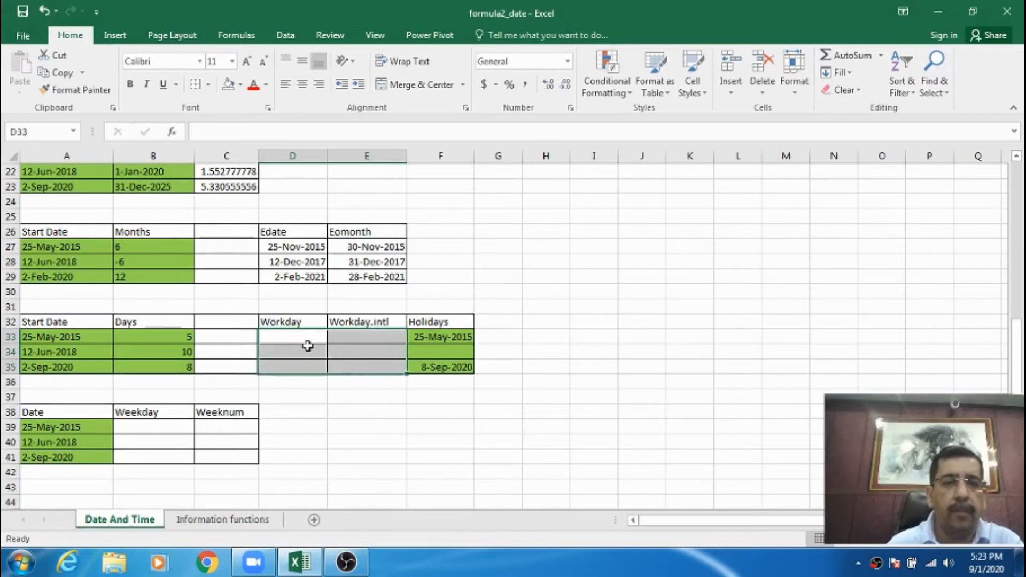
click(567, 61)
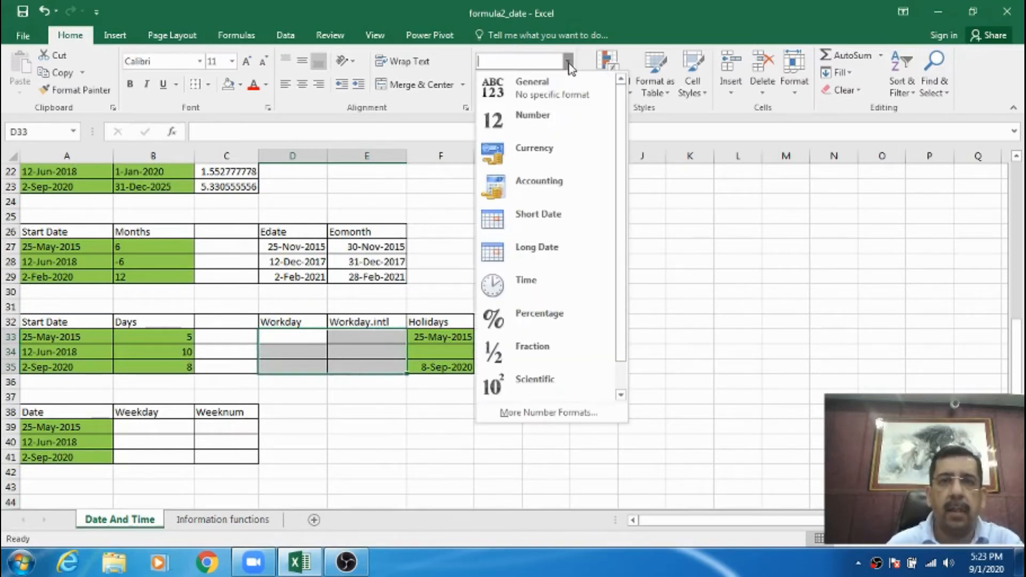
click(532, 219)
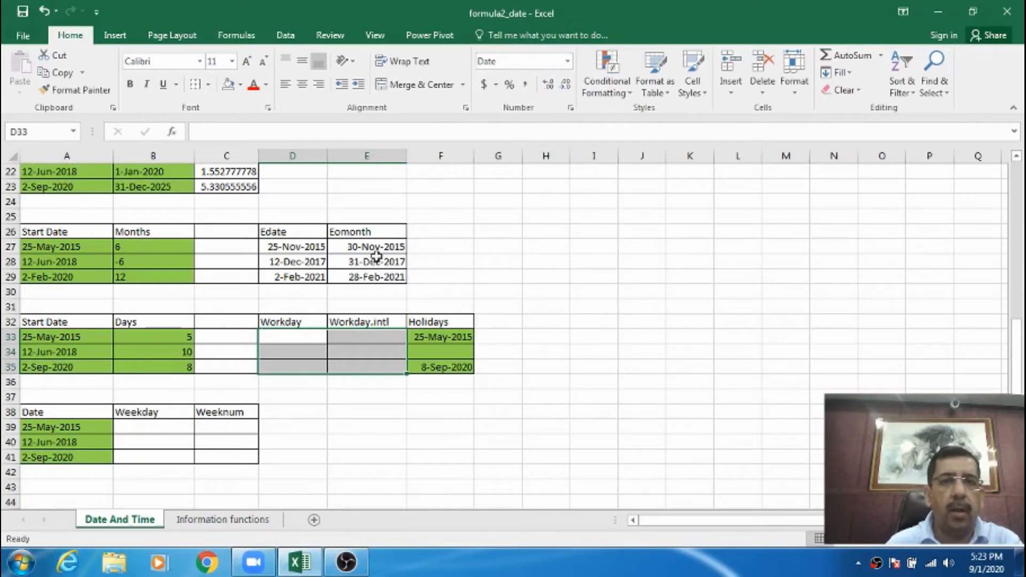
click(571, 109)
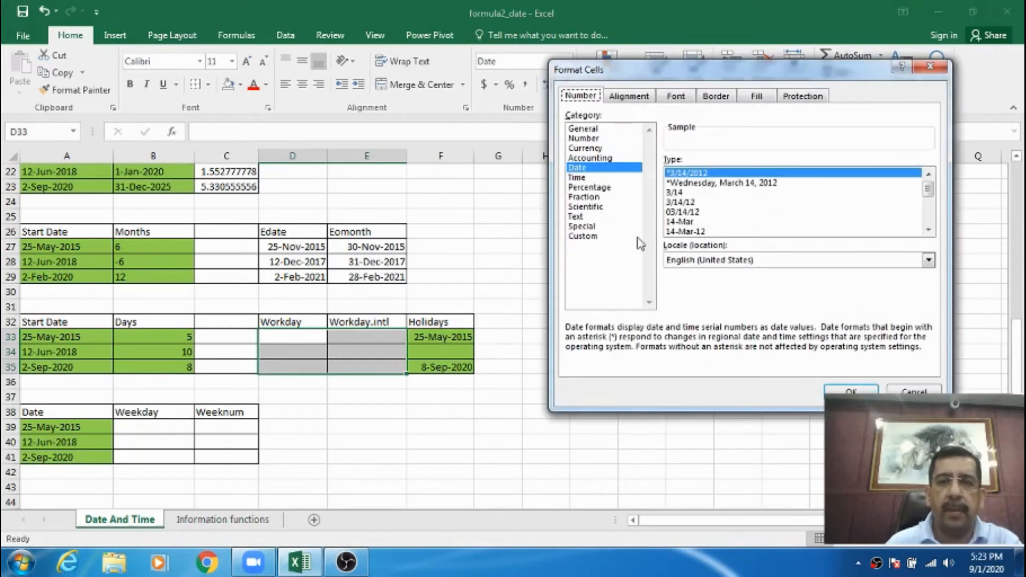
drag(929, 188, 929, 215)
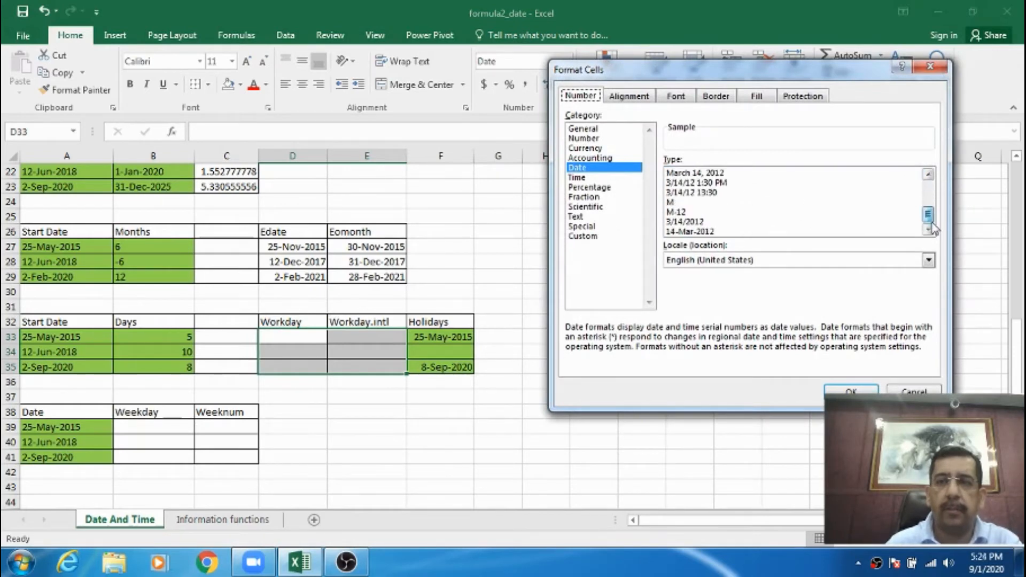
click(698, 231)
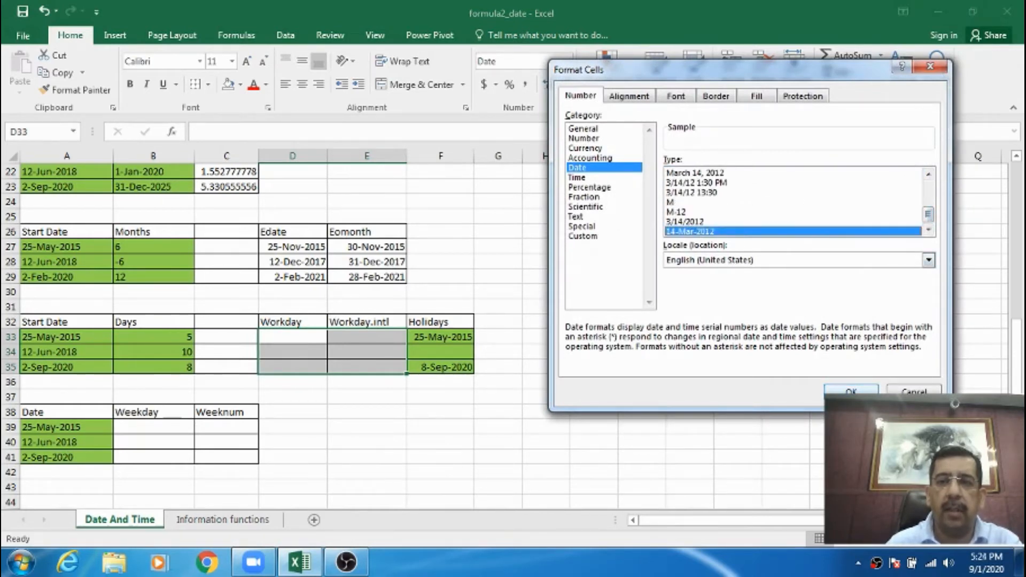
click(851, 390)
- Enter the formula =WORKDAY(A33,B33) in cell D33
click(293, 338)
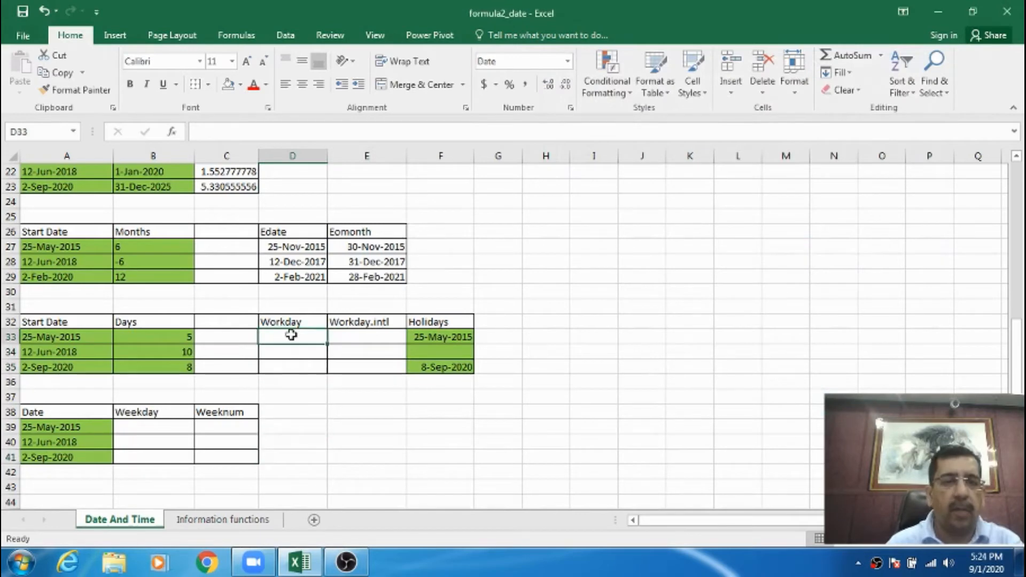
text(=)
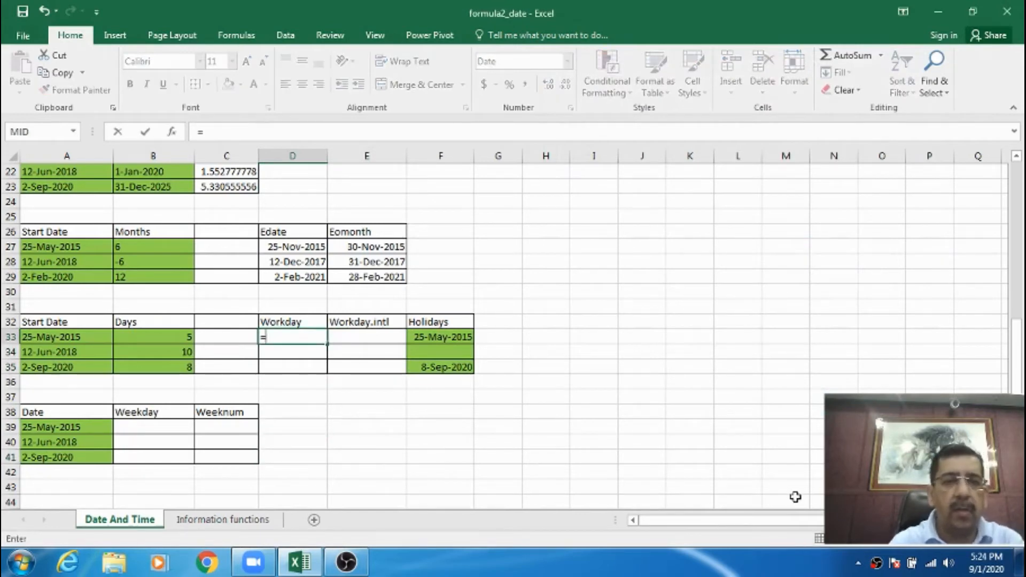
text(wor)
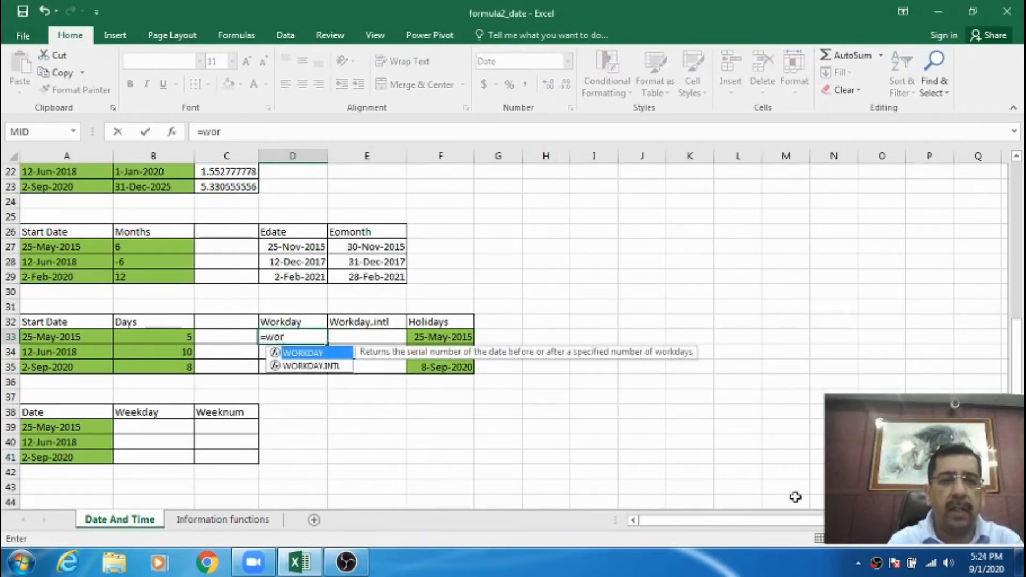
key(Tab)
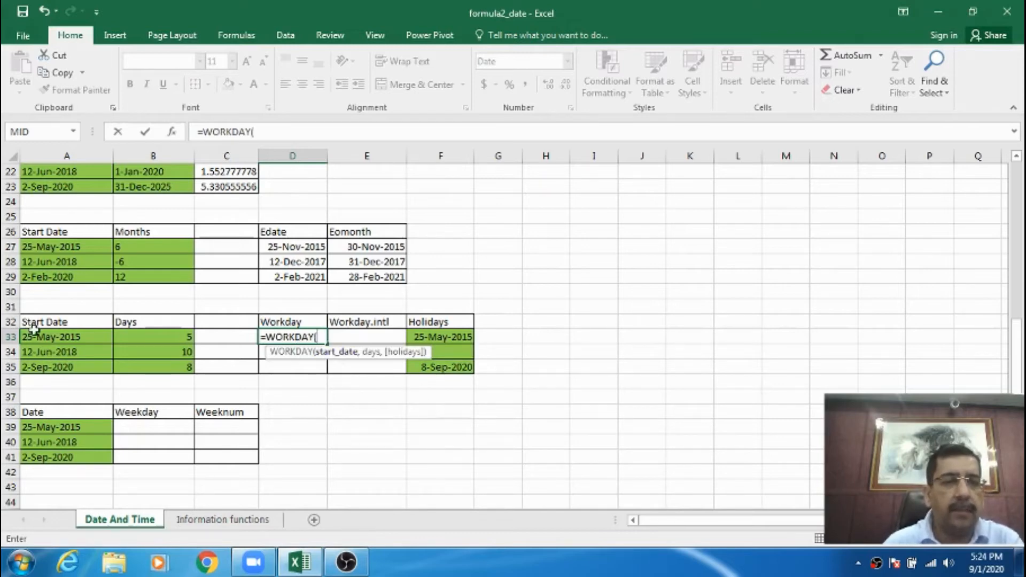
text(a3)
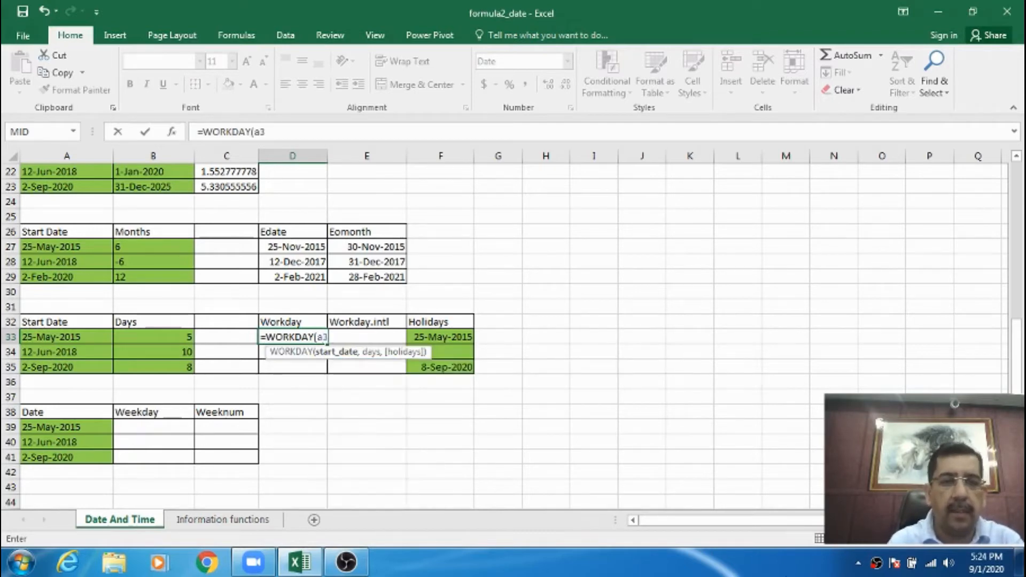
text(3,)
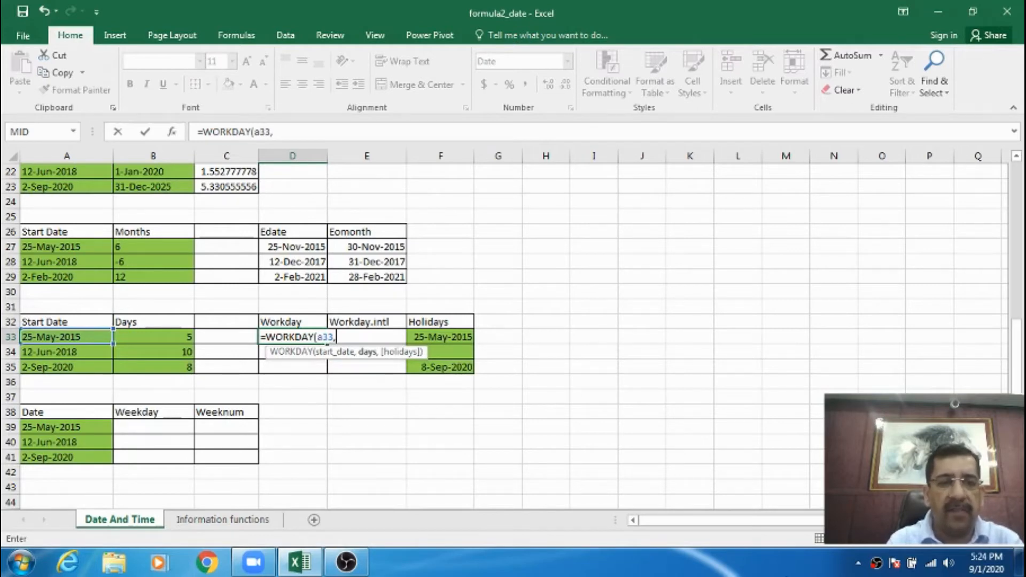
text(b)
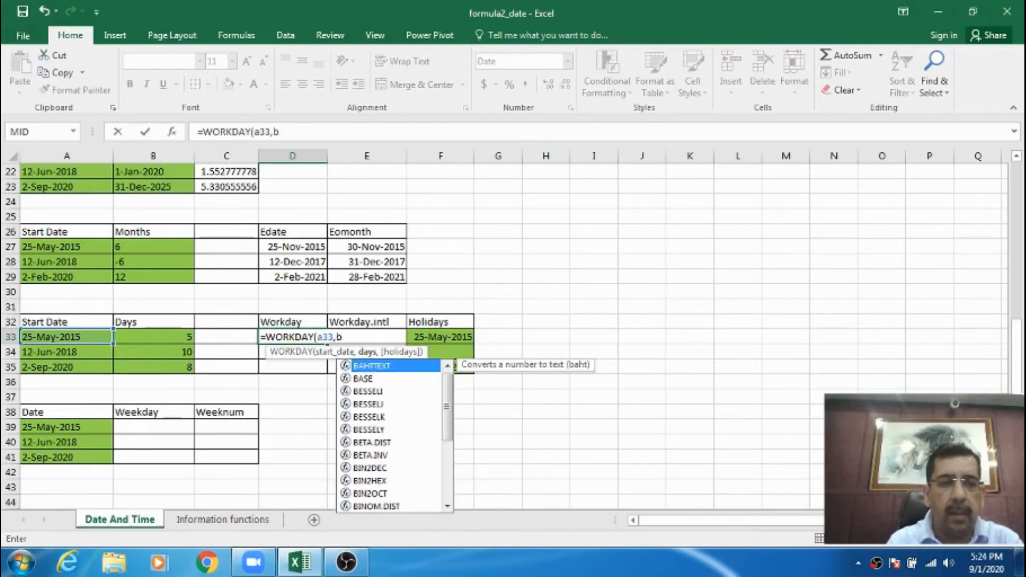
text(33)
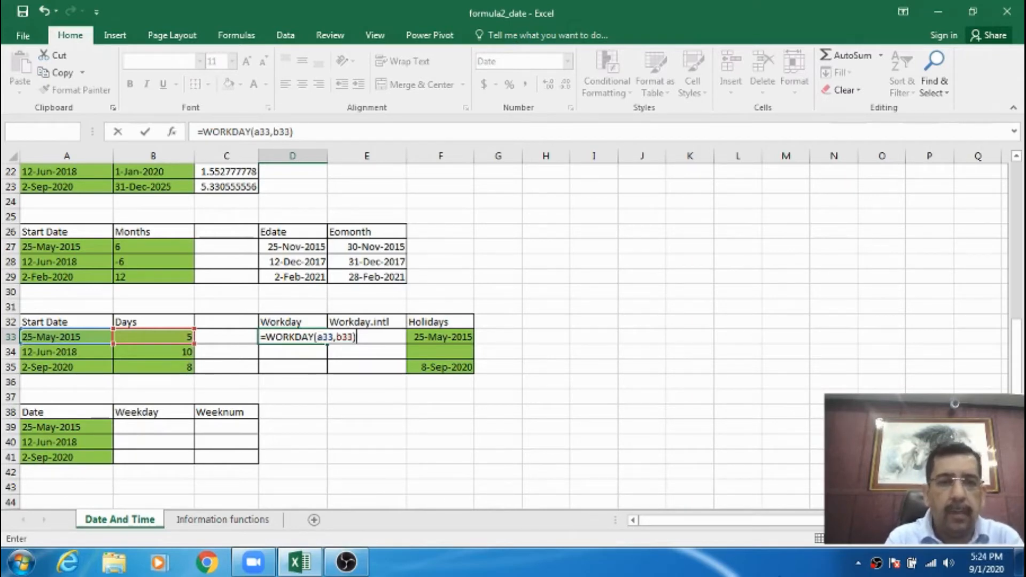
key(Return)
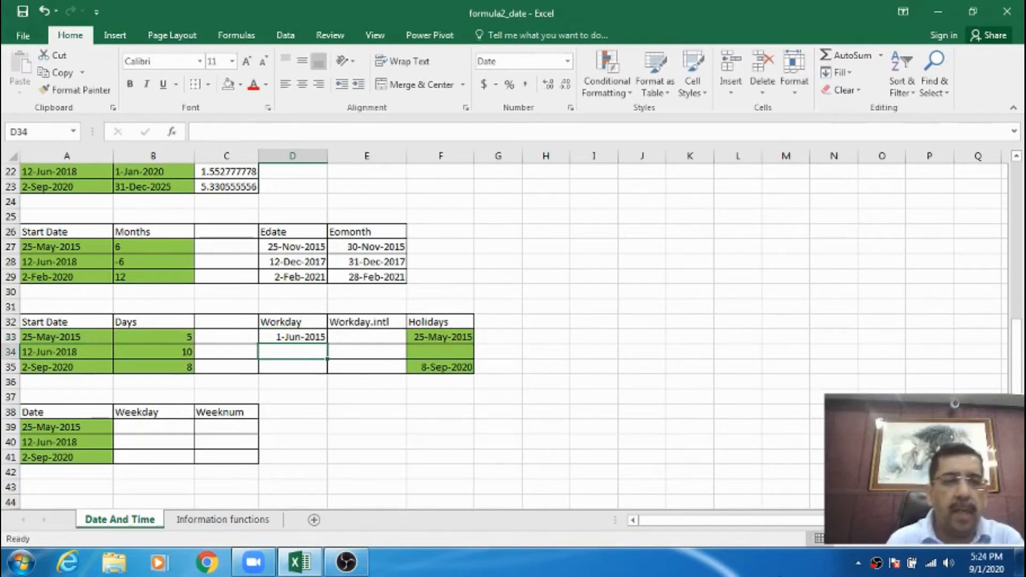
- Compare the Workday result in D33 with that row's start date and days value
click(292, 337)
key(Left)
key(Left)
key(Left)
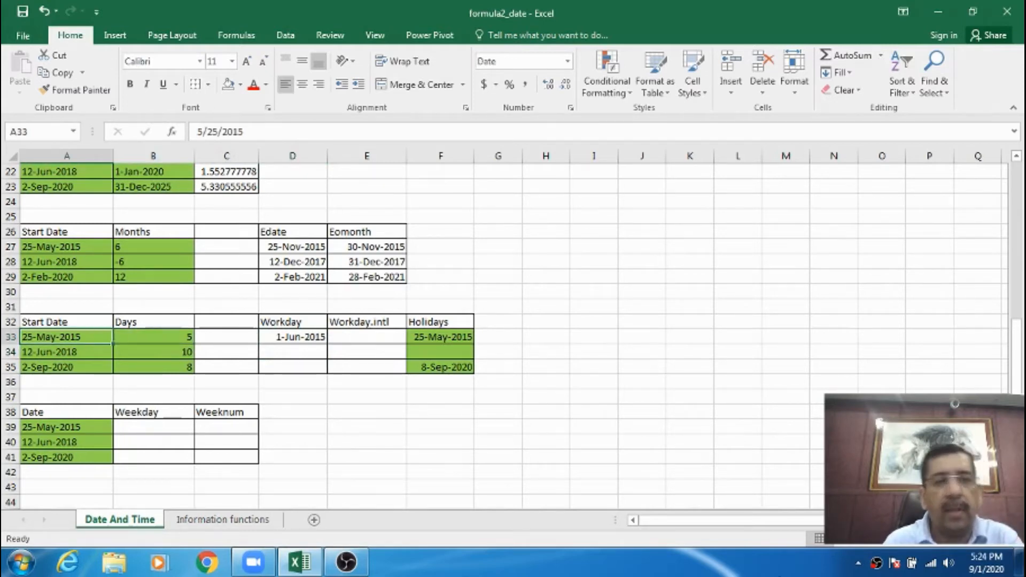
key(Right)
key(Right)
key(Right)
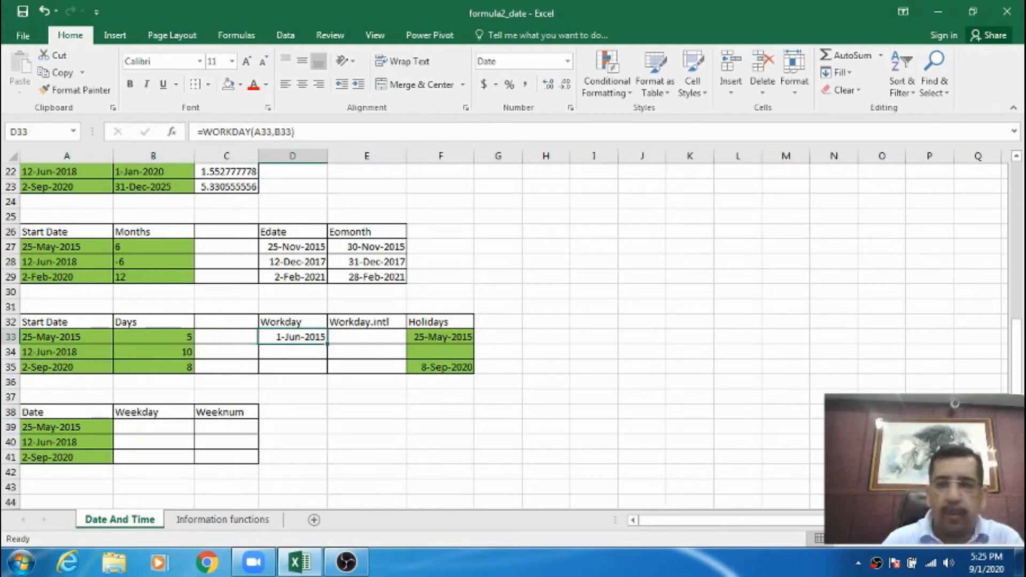
- Show May 2015 in the system calendar to check the working days counted from the start date in row 33
click(986, 562)
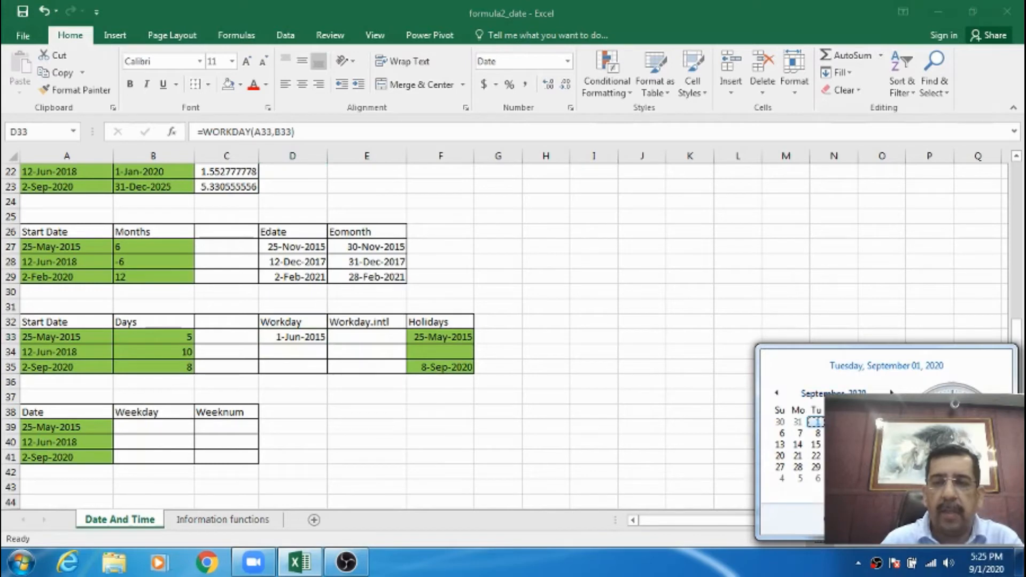
click(833, 394)
click(833, 393)
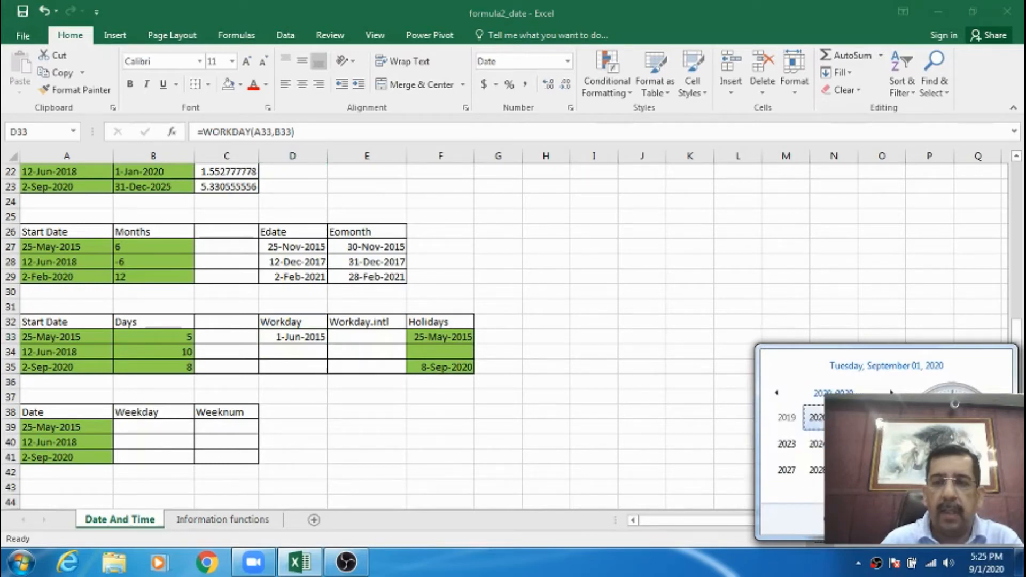
click(773, 389)
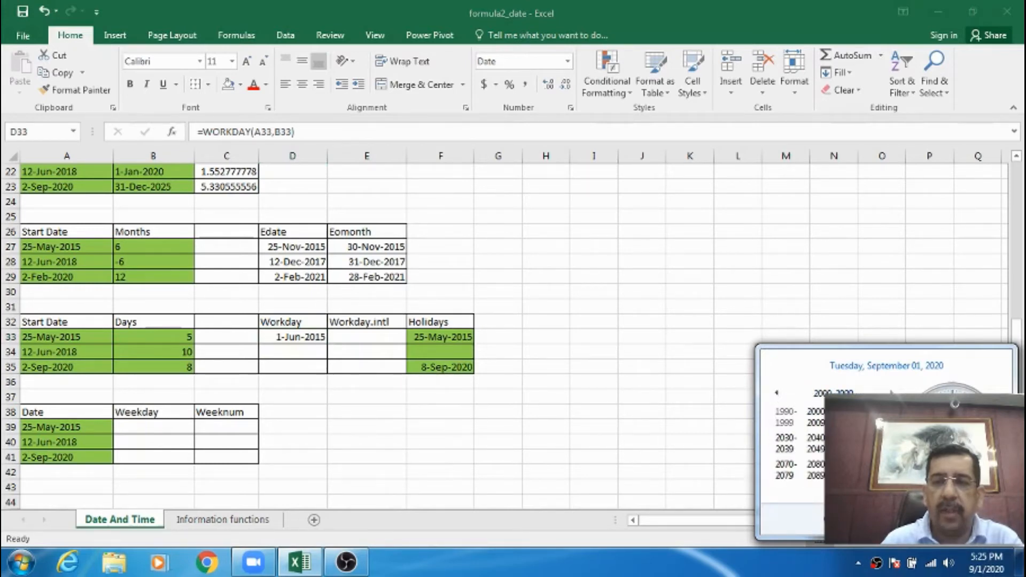
click(986, 563)
click(986, 562)
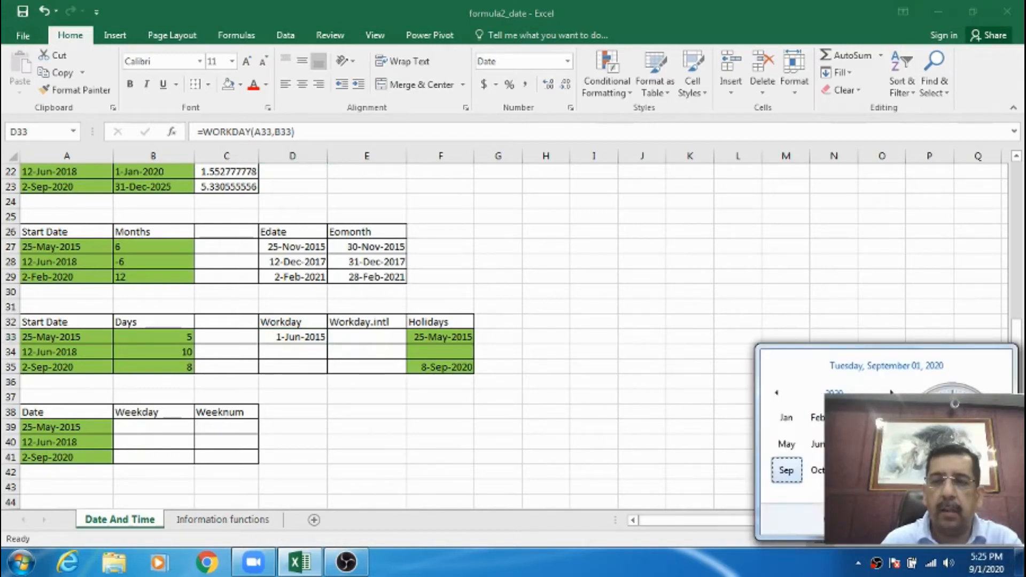
click(834, 393)
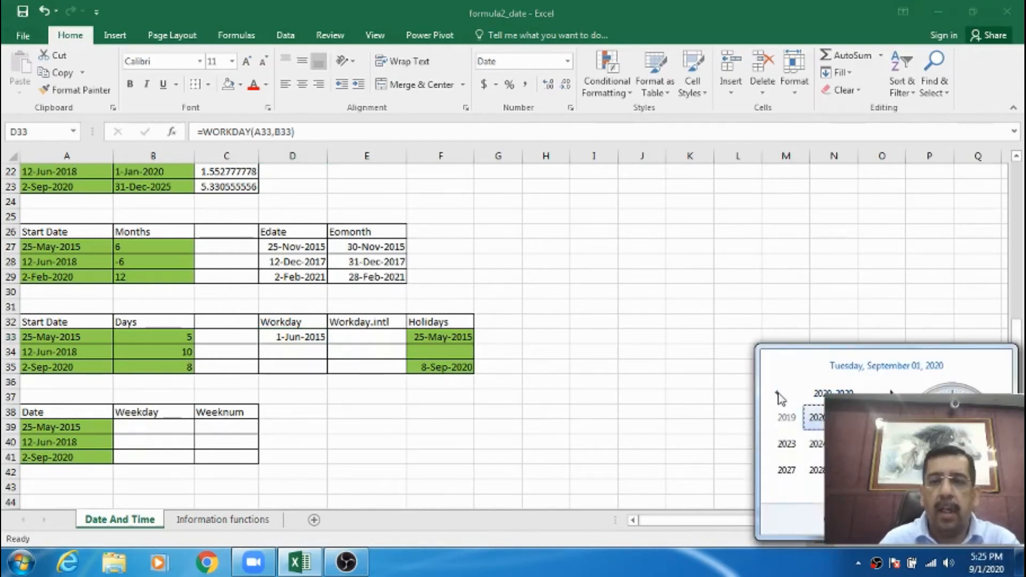
click(777, 393)
click(848, 444)
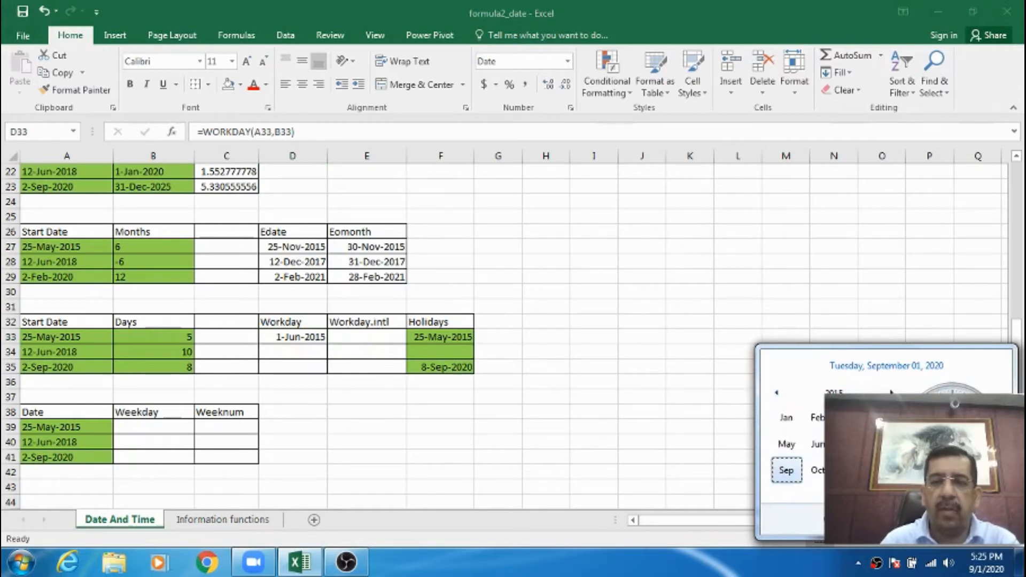
click(787, 444)
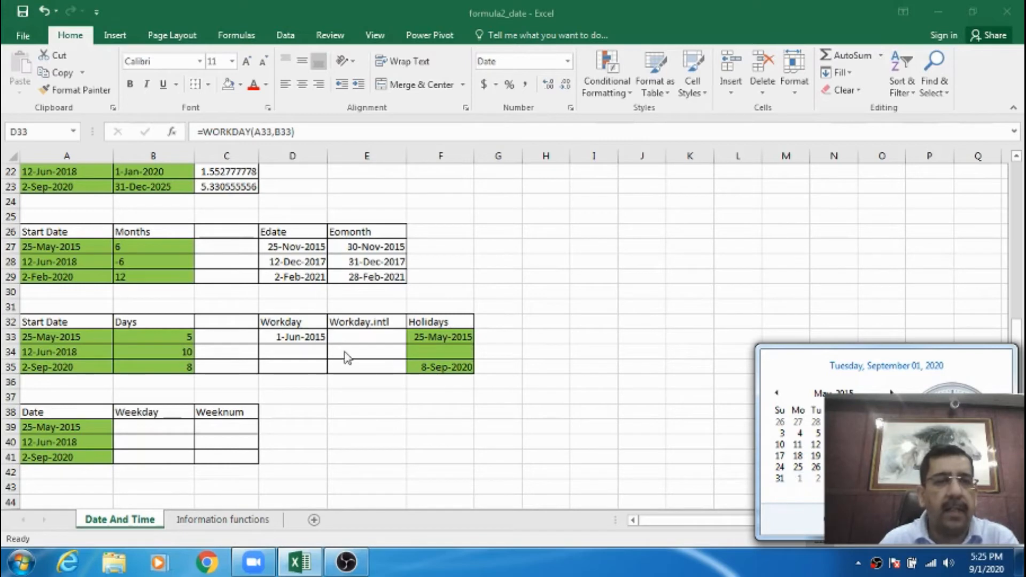
- Fill the Workday formula from D33 down through D35
click(289, 344)
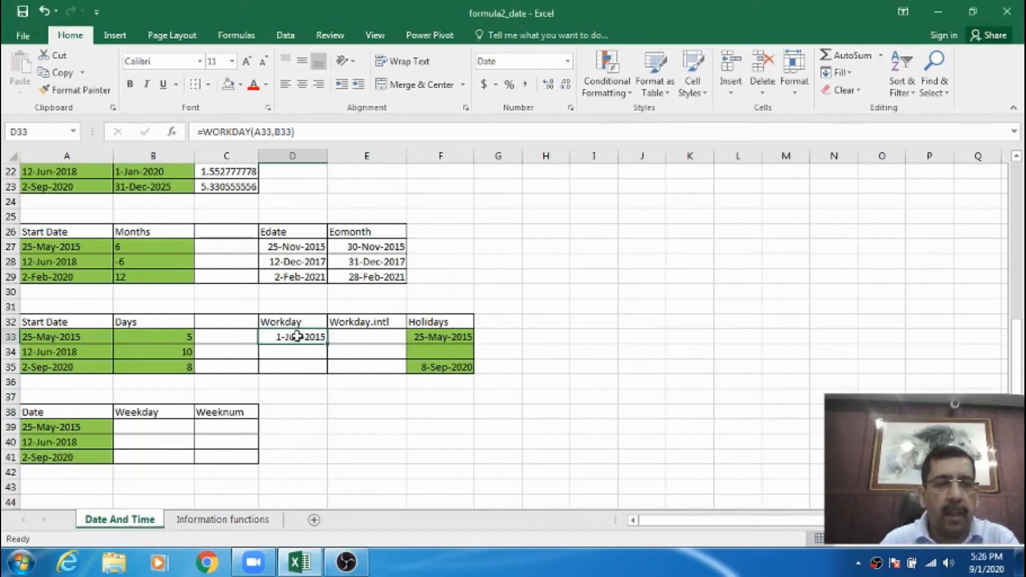
drag(294, 337, 294, 364)
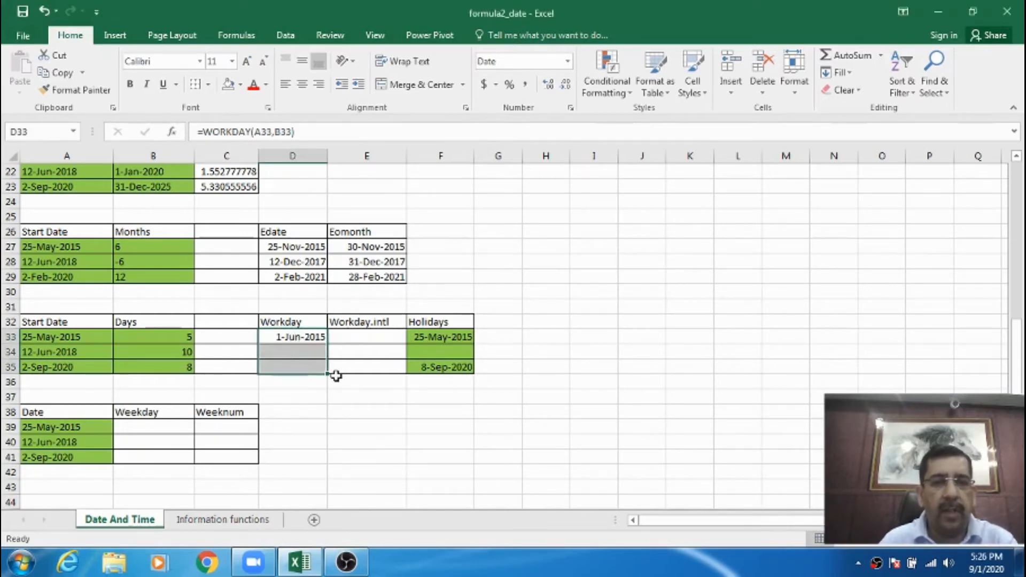
double_click(336, 376)
click(321, 384)
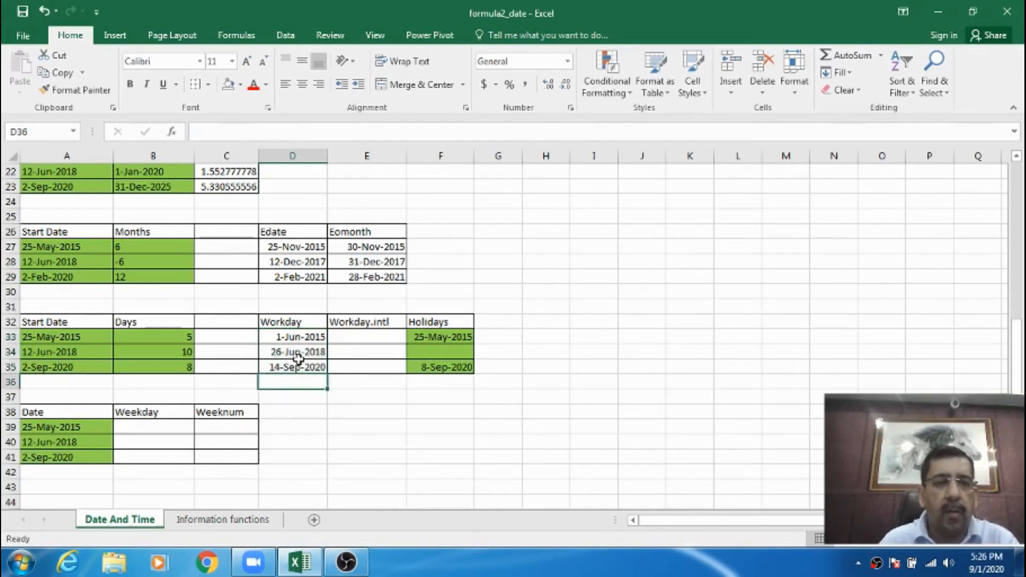
- Check row 34's Workday result against its start date and days value, using June 2018 in the system calendar
click(298, 354)
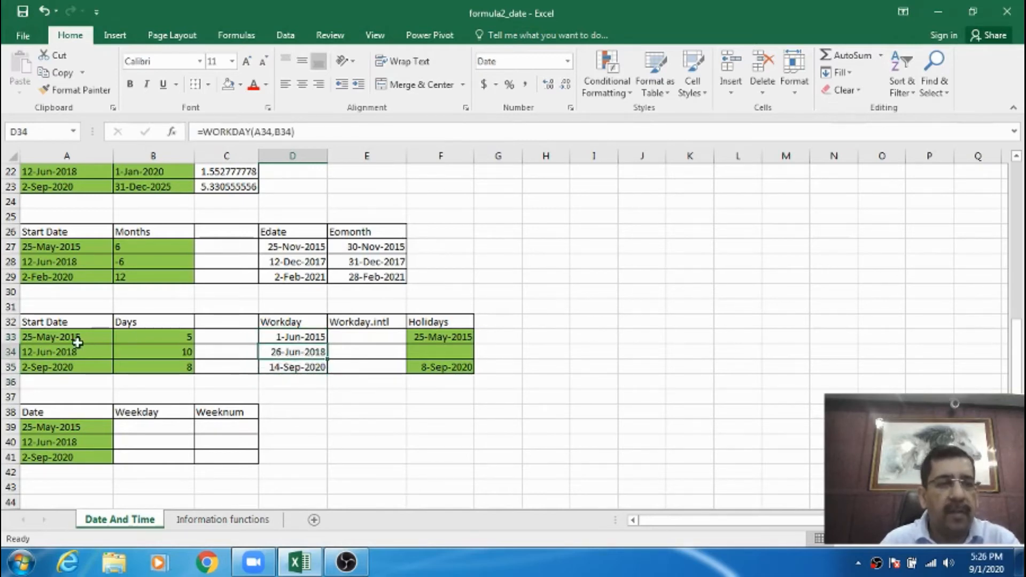
click(62, 353)
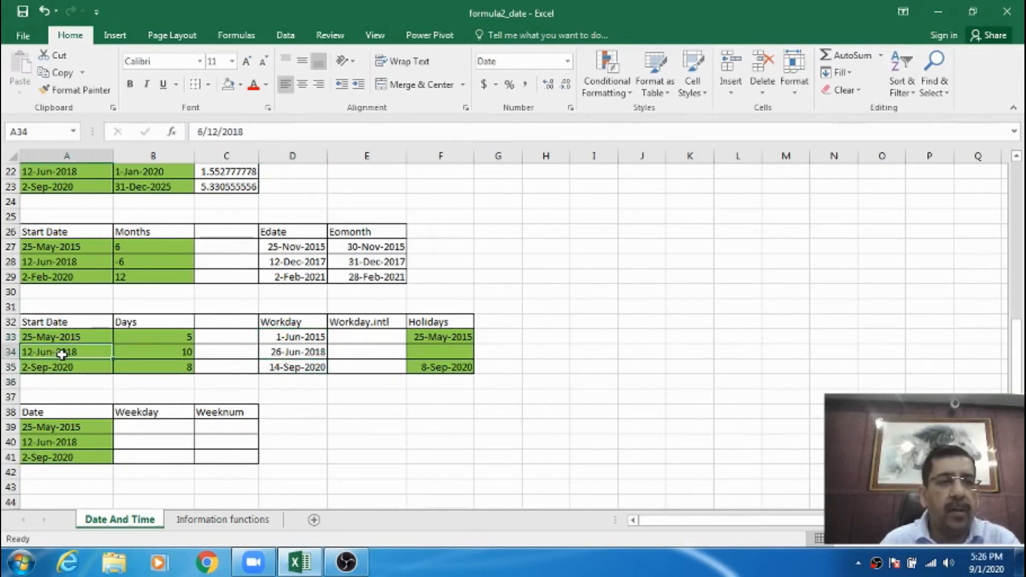
click(293, 355)
click(188, 352)
click(284, 354)
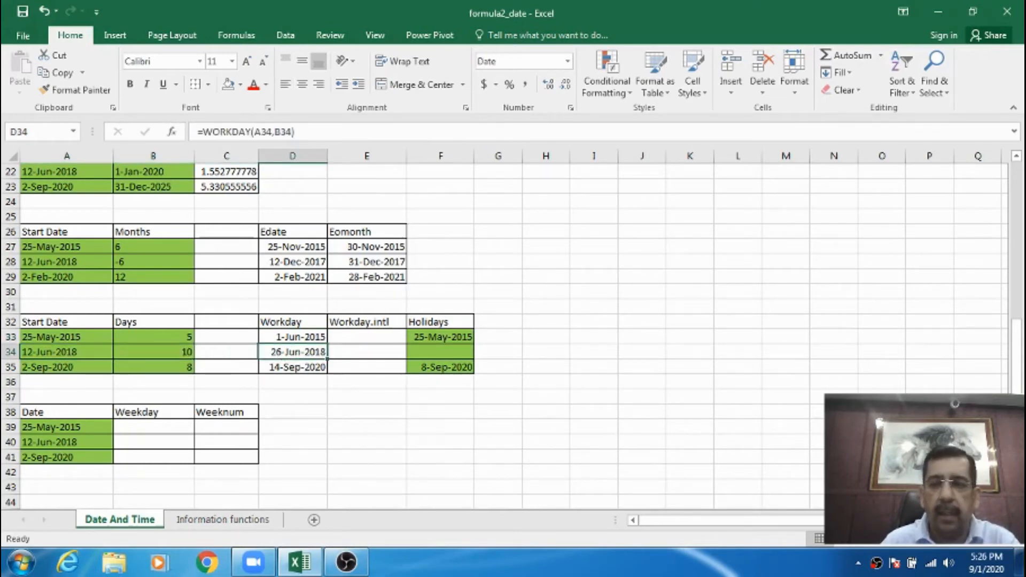
click(976, 562)
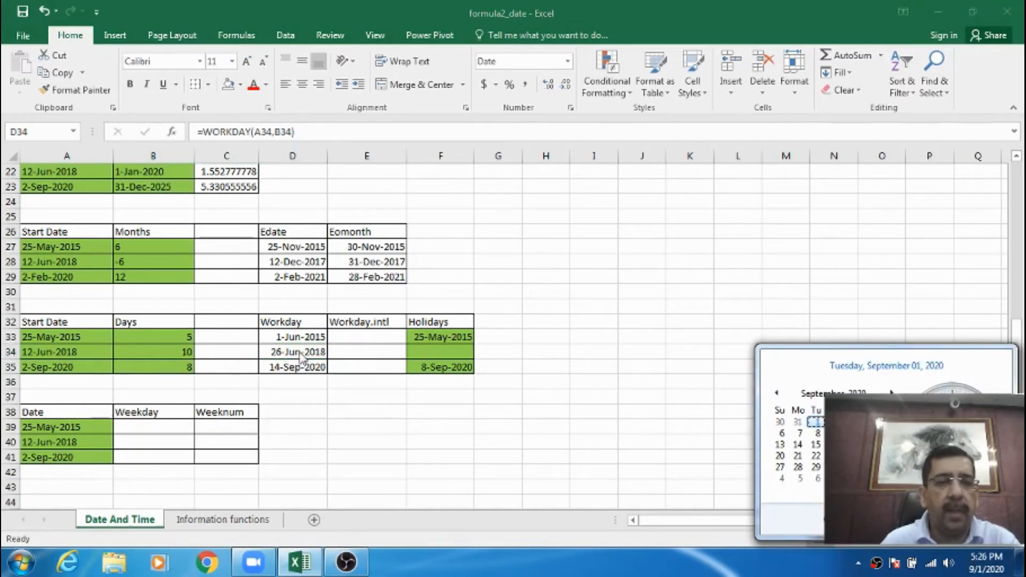
click(834, 394)
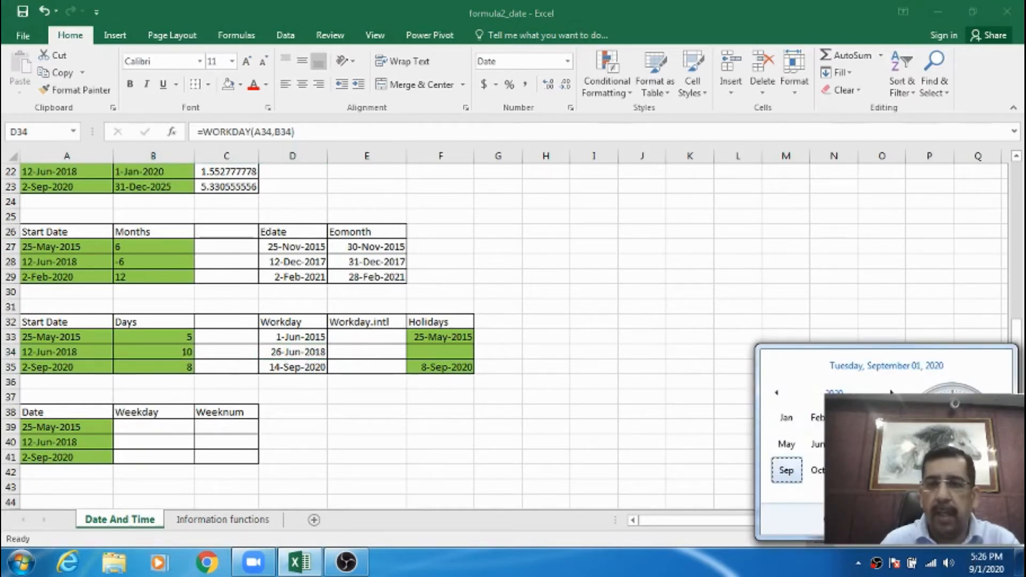
click(834, 393)
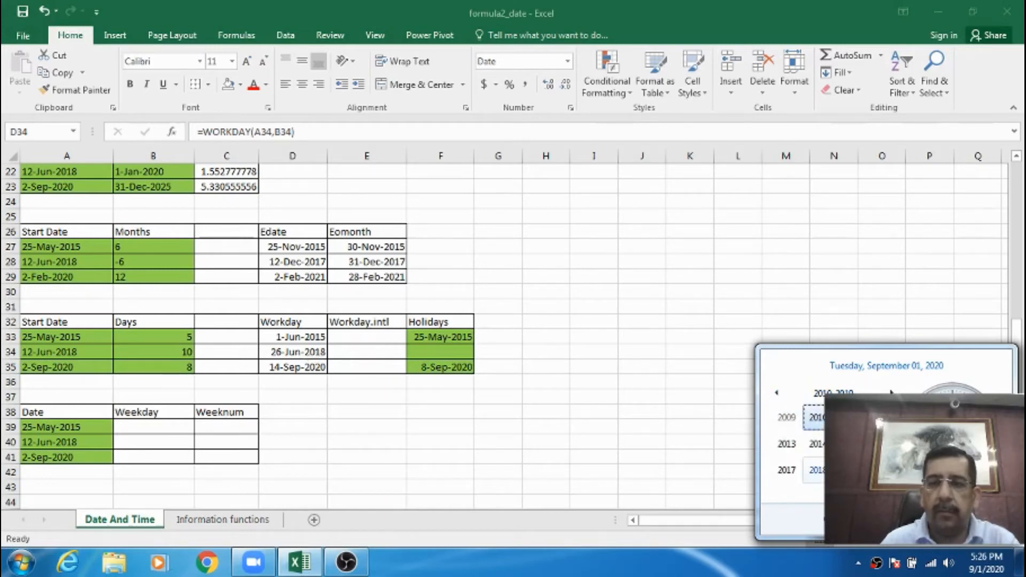
click(818, 473)
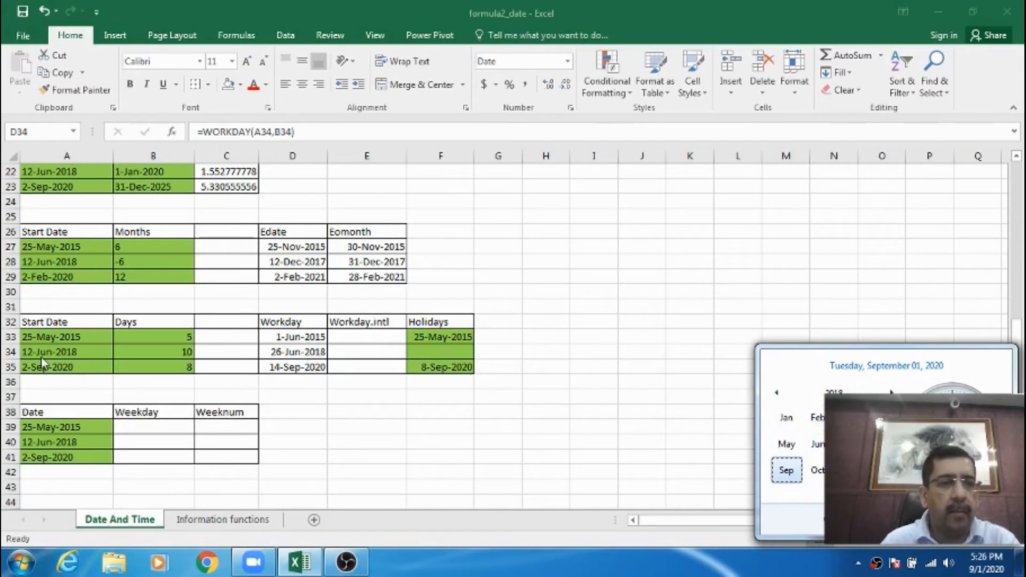
click(815, 444)
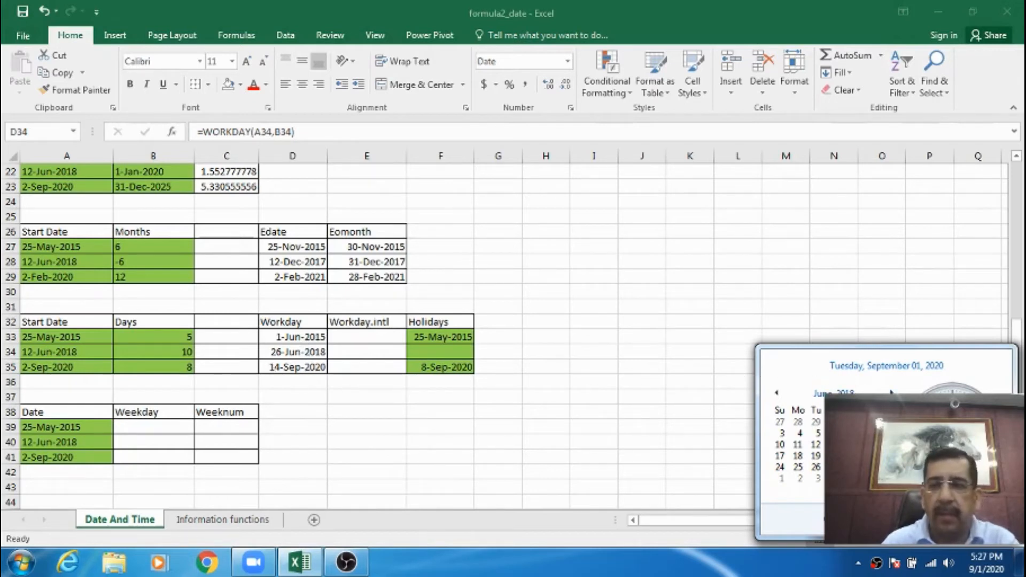
- Show September 2020 in the system calendar to check the Workday result in row 35, and close the calendar
click(834, 394)
click(833, 393)
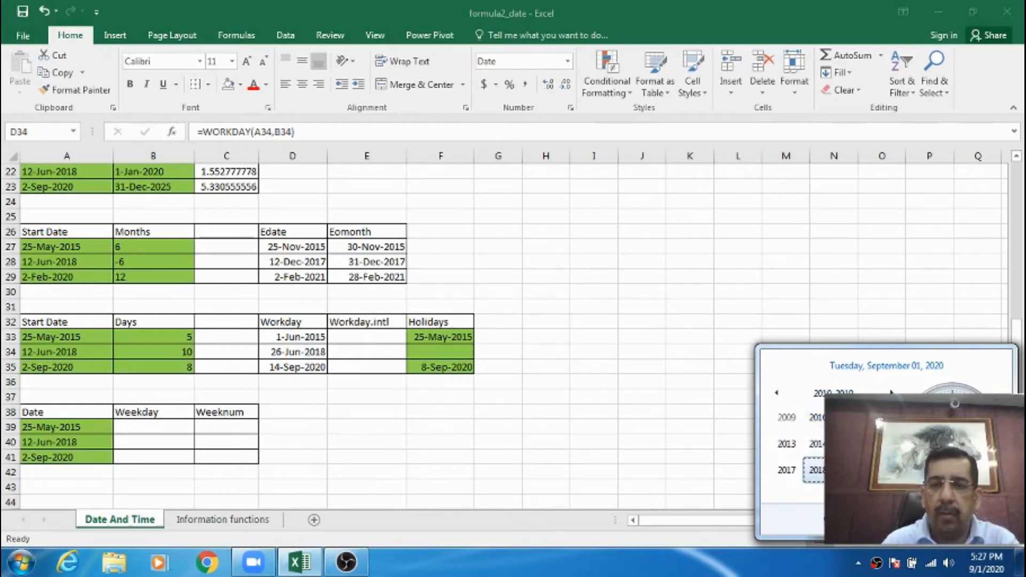
click(877, 470)
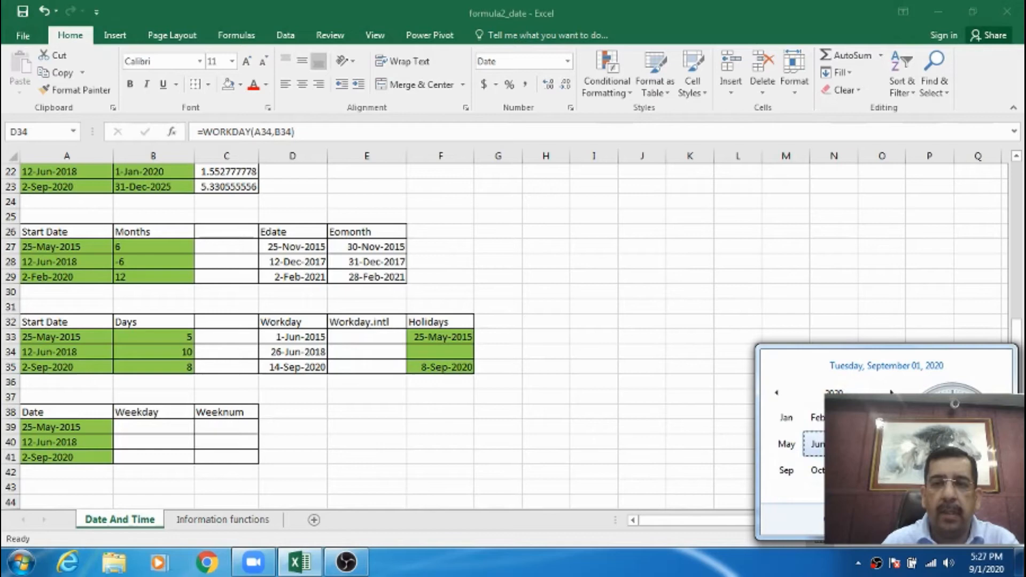
click(786, 471)
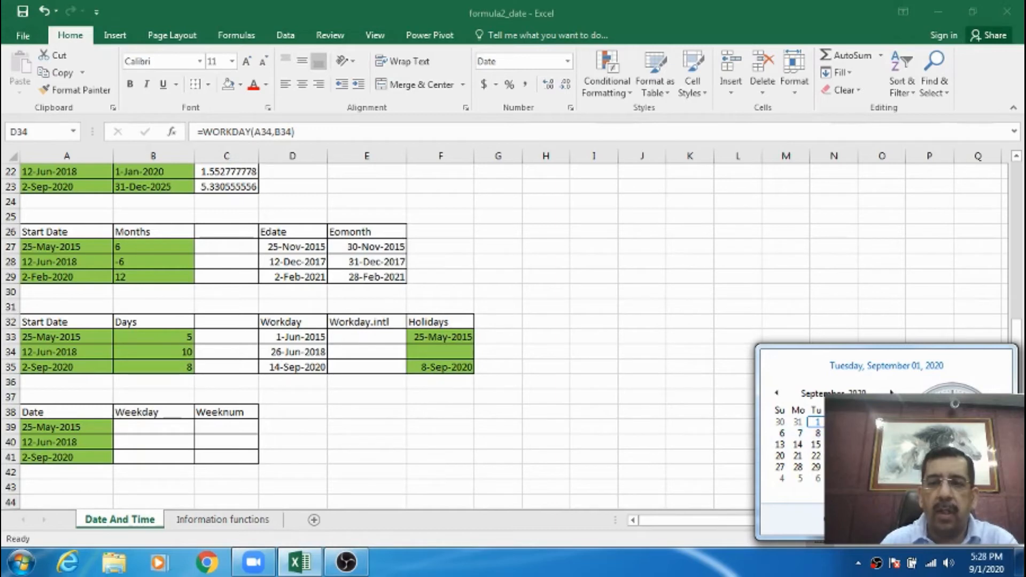
click(801, 449)
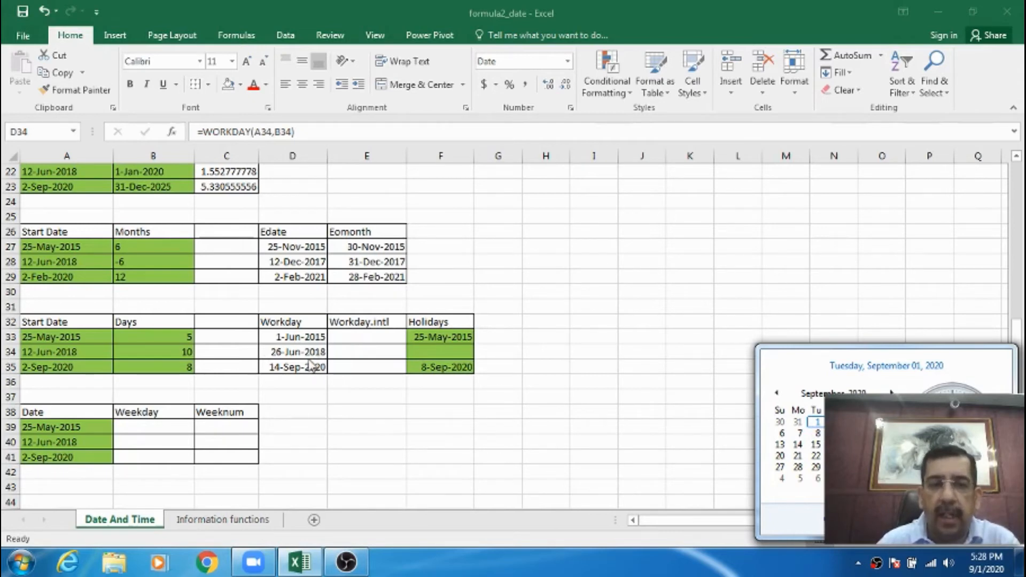
click(745, 392)
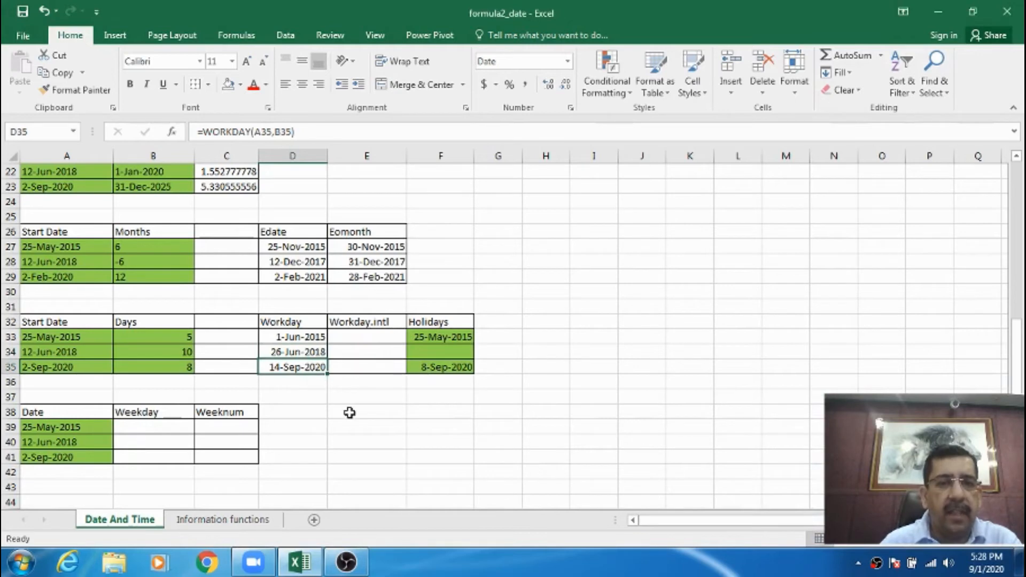
- Replace the Workday formula in D35 with =WORKDAY(A35,B35,F35) so that the holiday date in F35 is excluded
key(Delete)
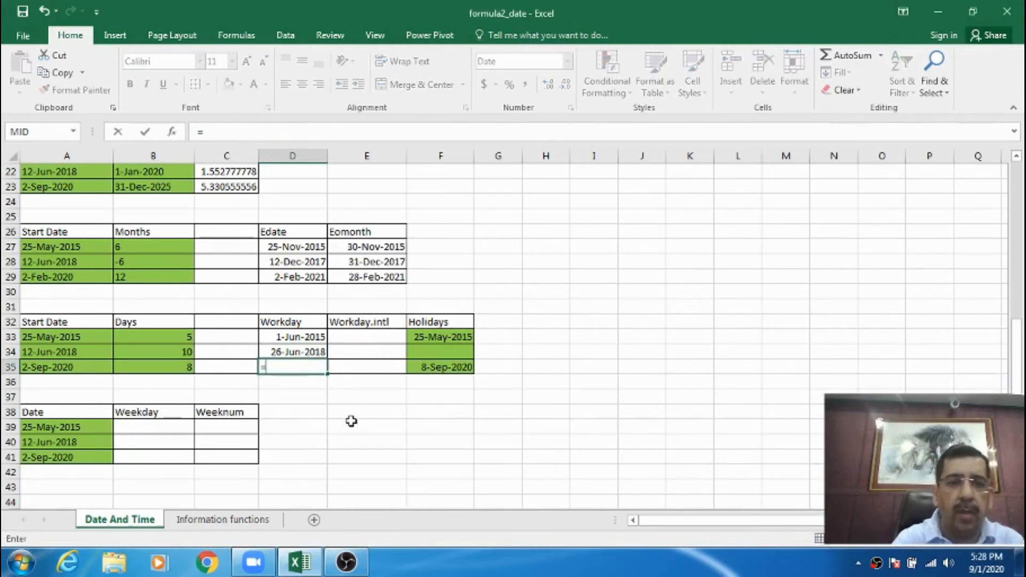
text(=work)
key(Tab)
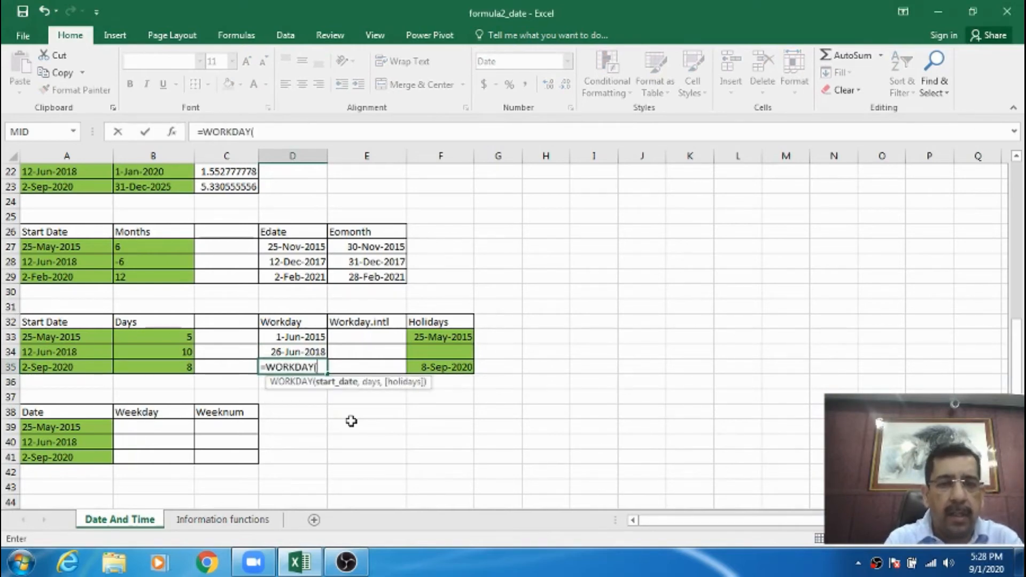
text(a35,)
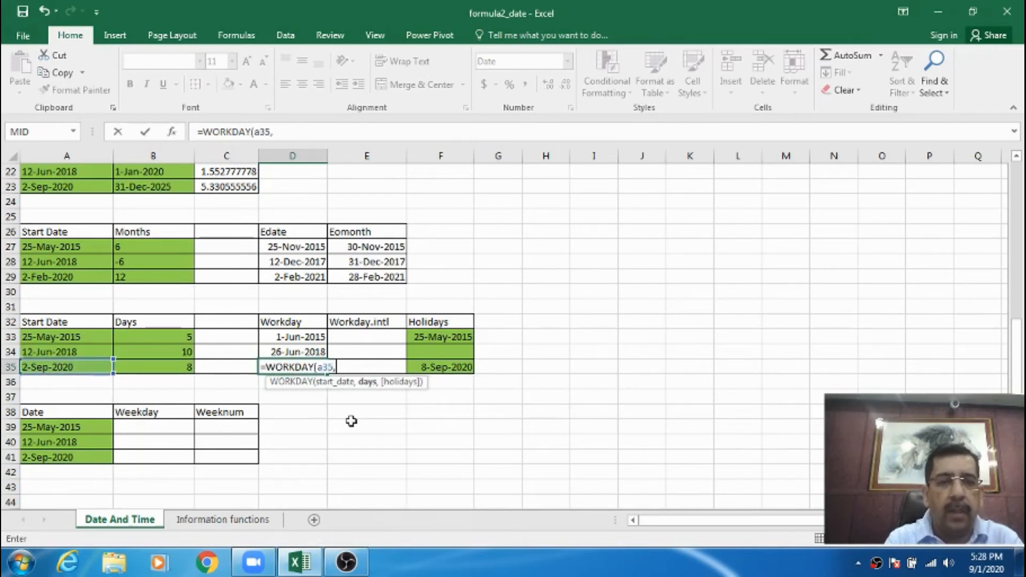
text(b35,)
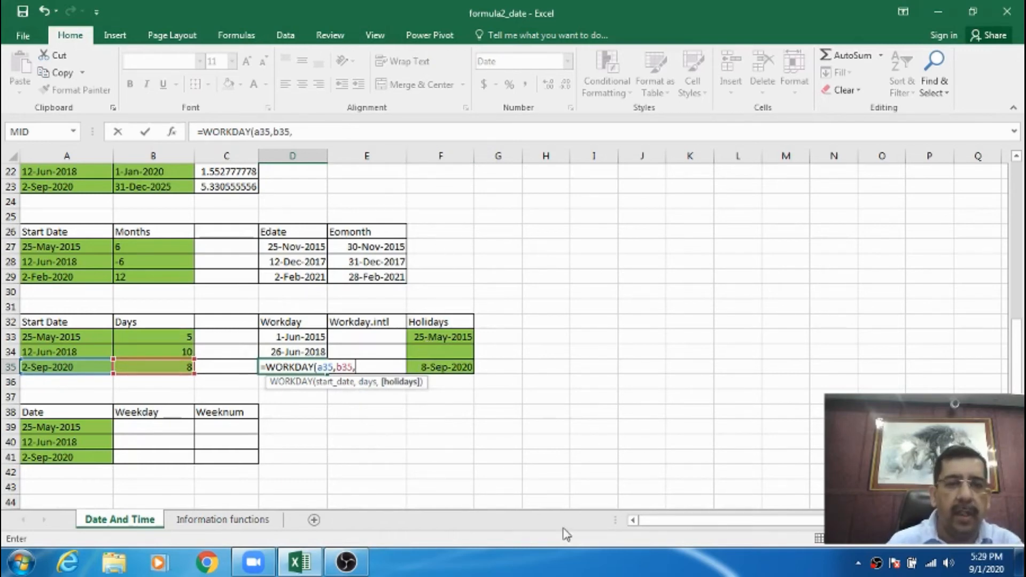
text(f35))
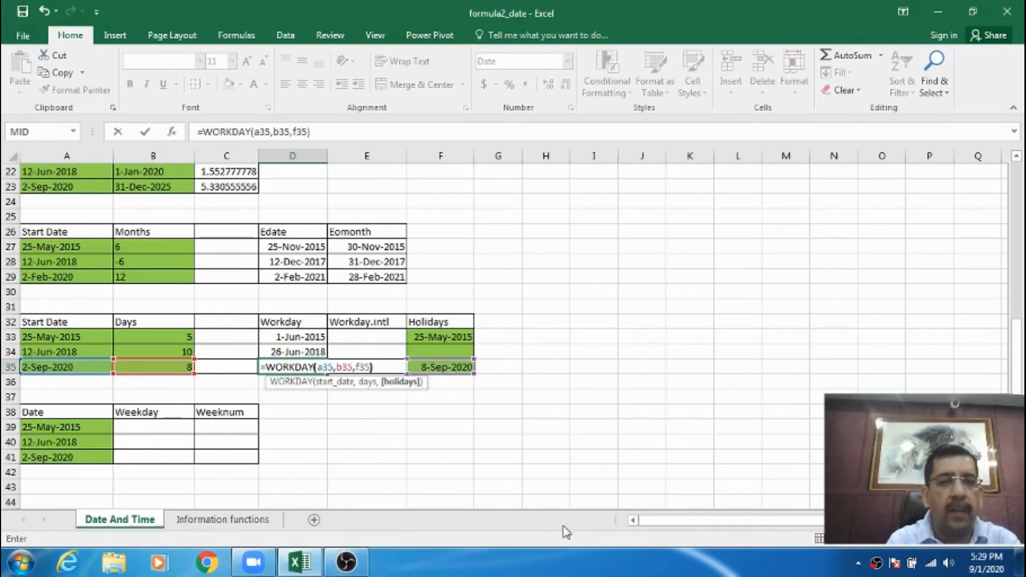
key(Return)
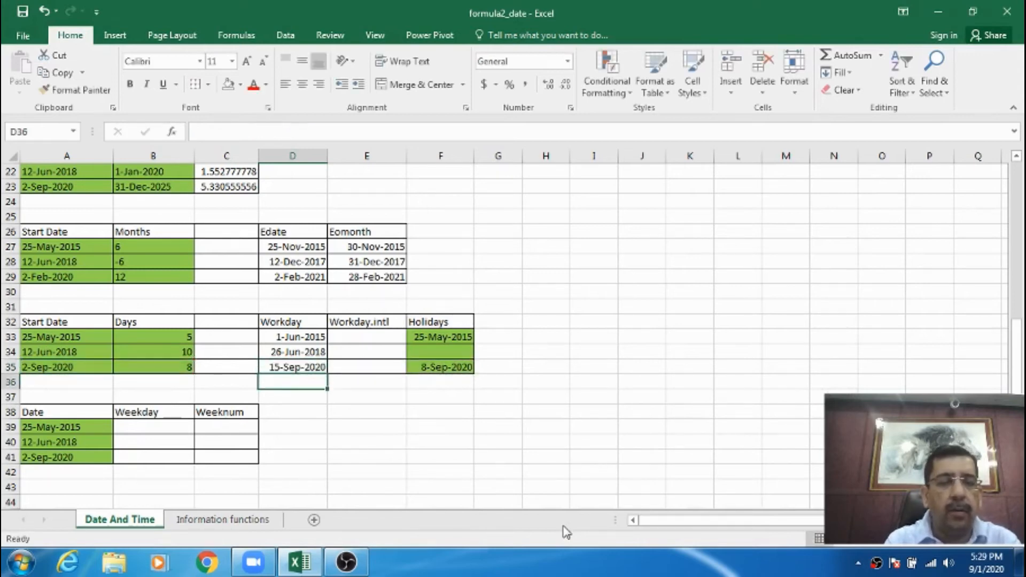
key(Up)
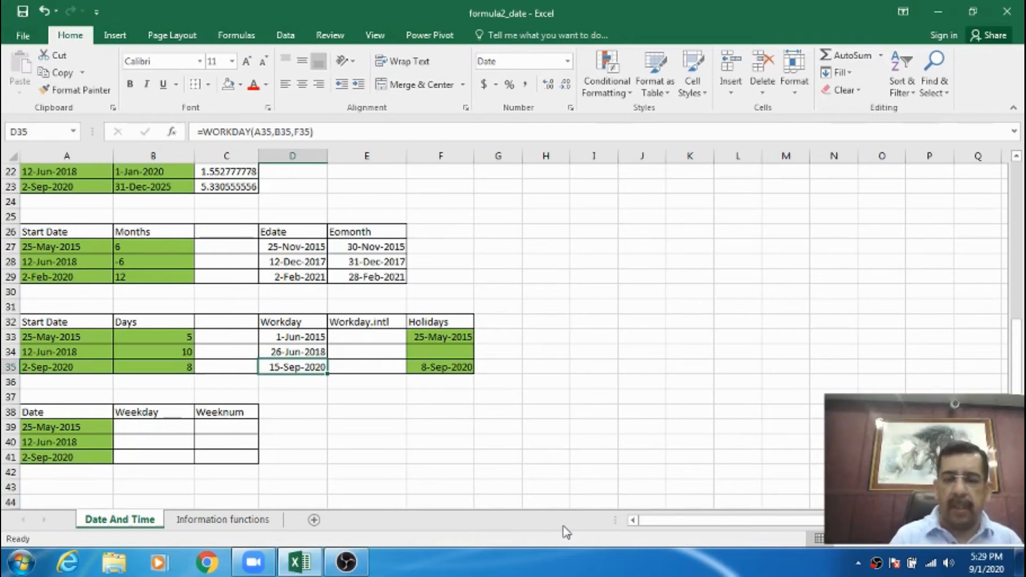
- Enter =WORKDAY.INTL(A33,B33,11) in E33 to count working days with only Sunday as the weekend
key(Left)
key(Right)
key(Right)
key(Up)
key(Up)
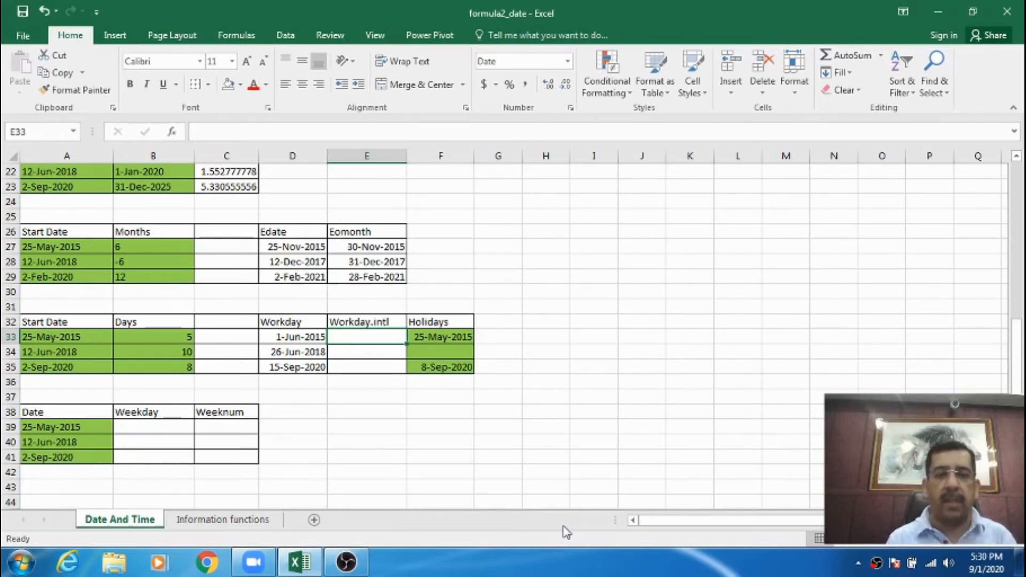
text(=wor)
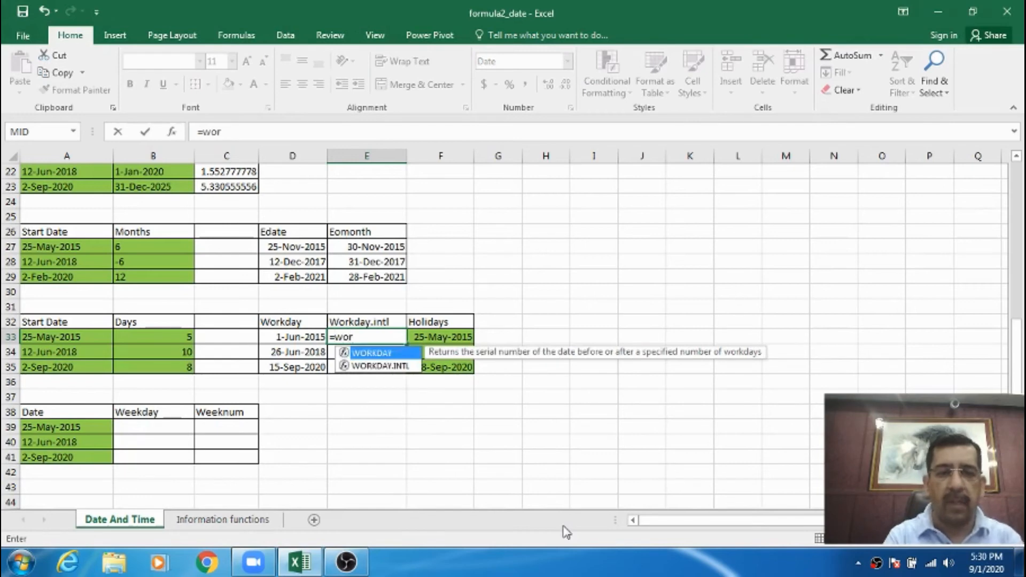
key(Down)
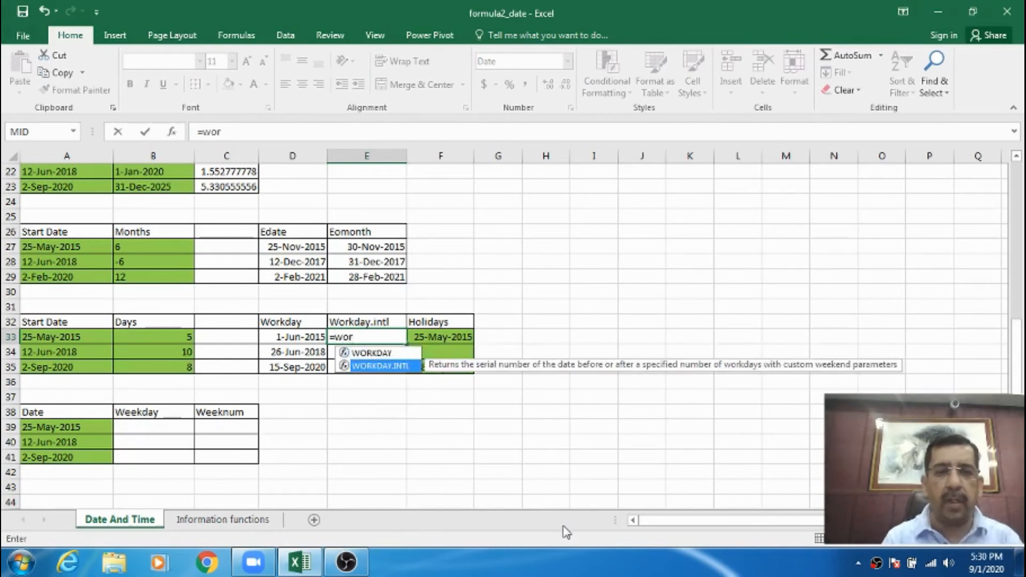
key(Tab)
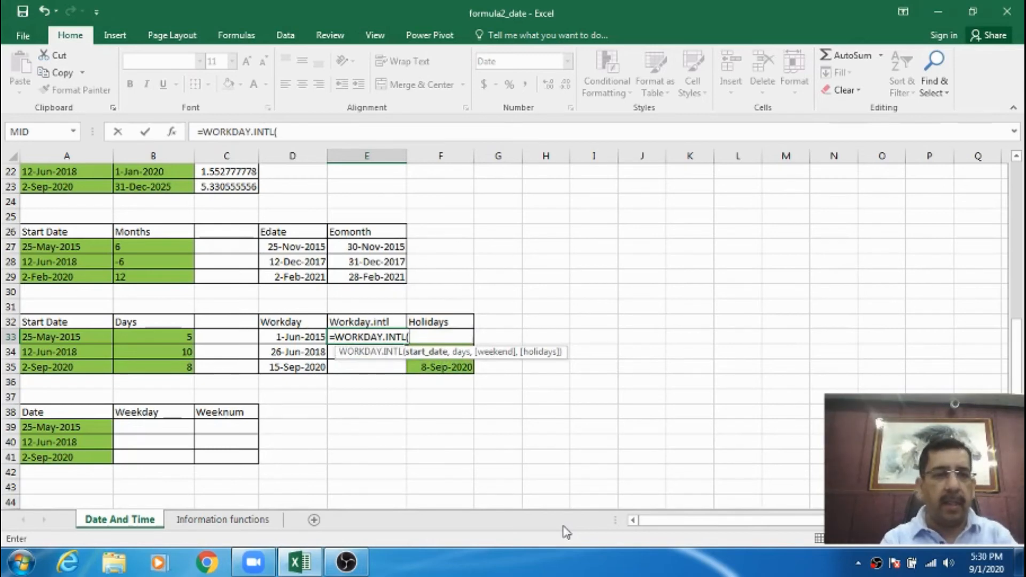
text(a33,)
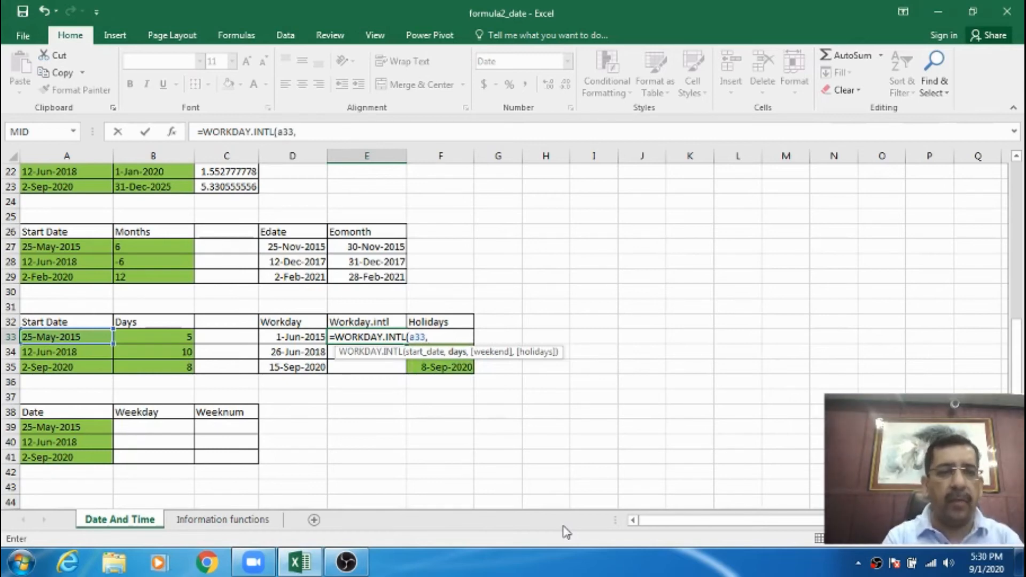
text(b)
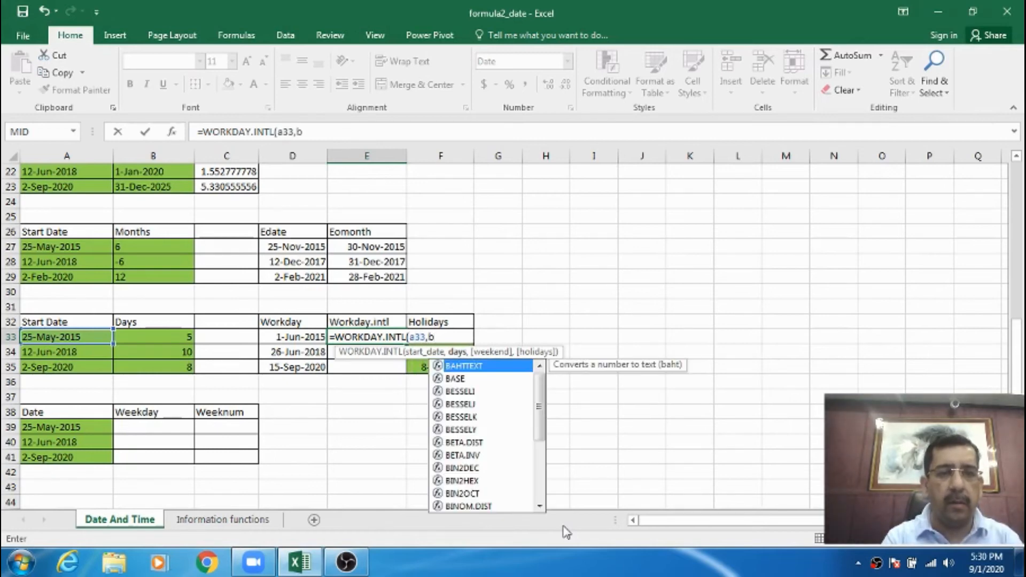
text(33,)
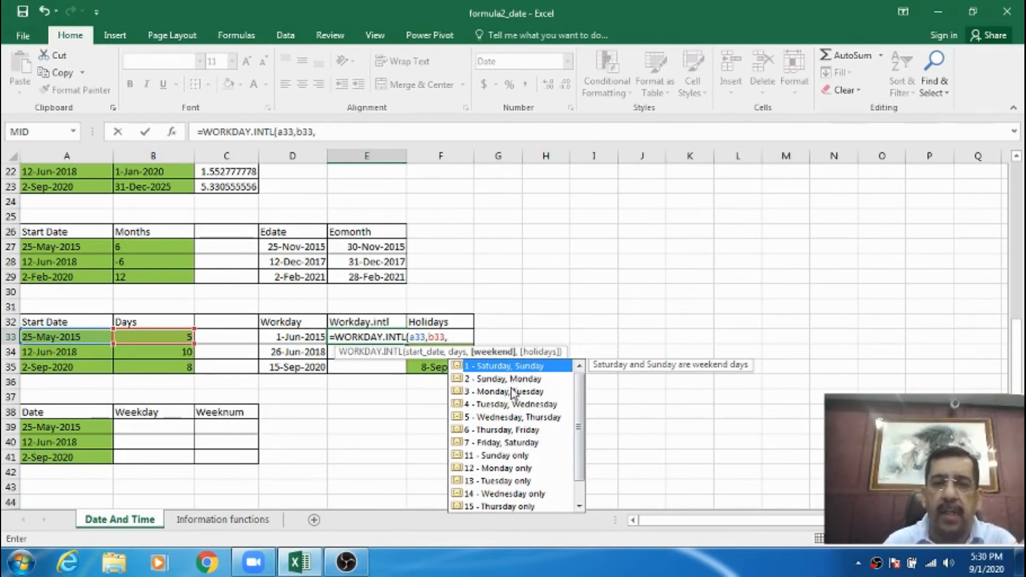
click(500, 457)
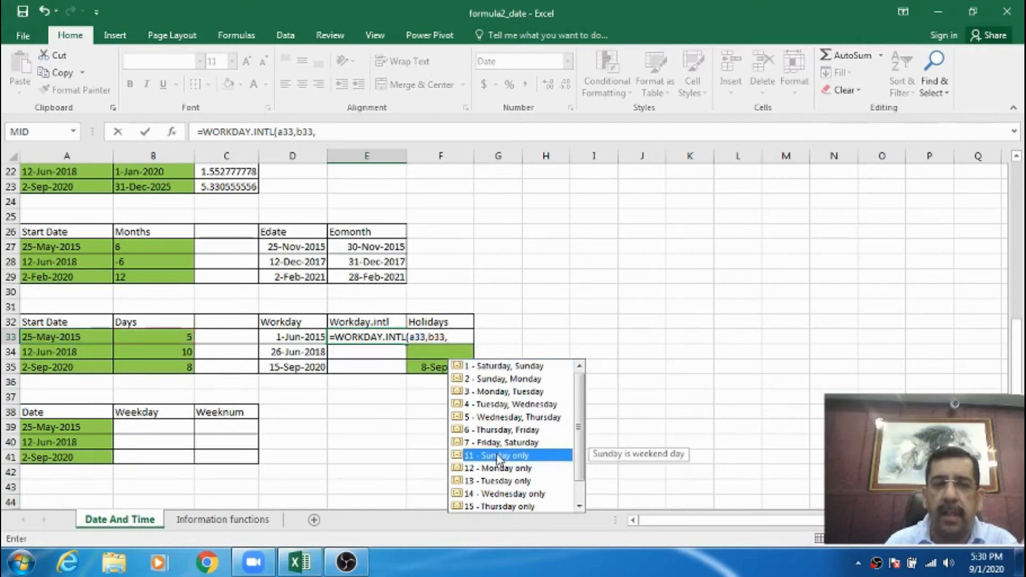
click(458, 335)
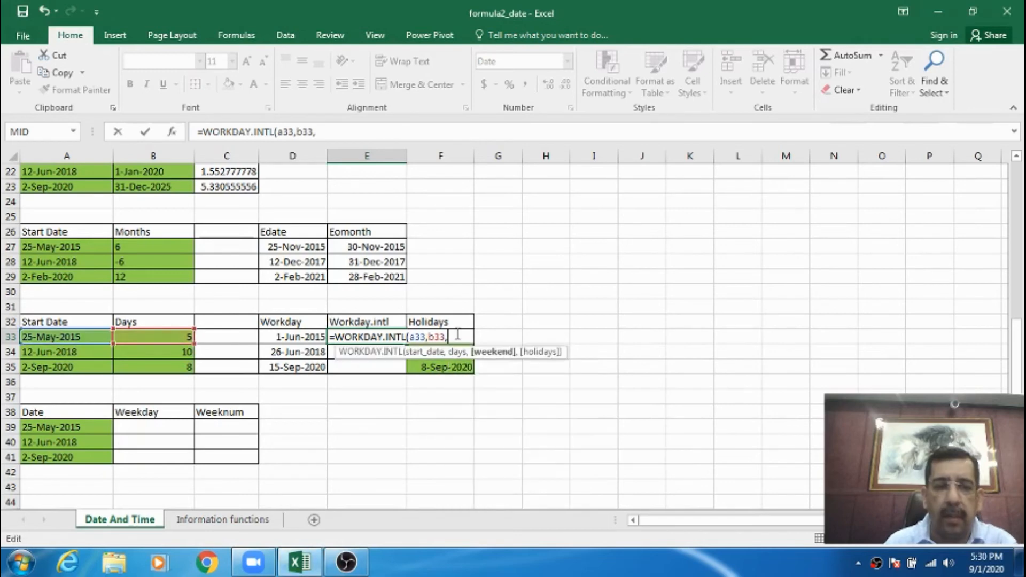
text(11)
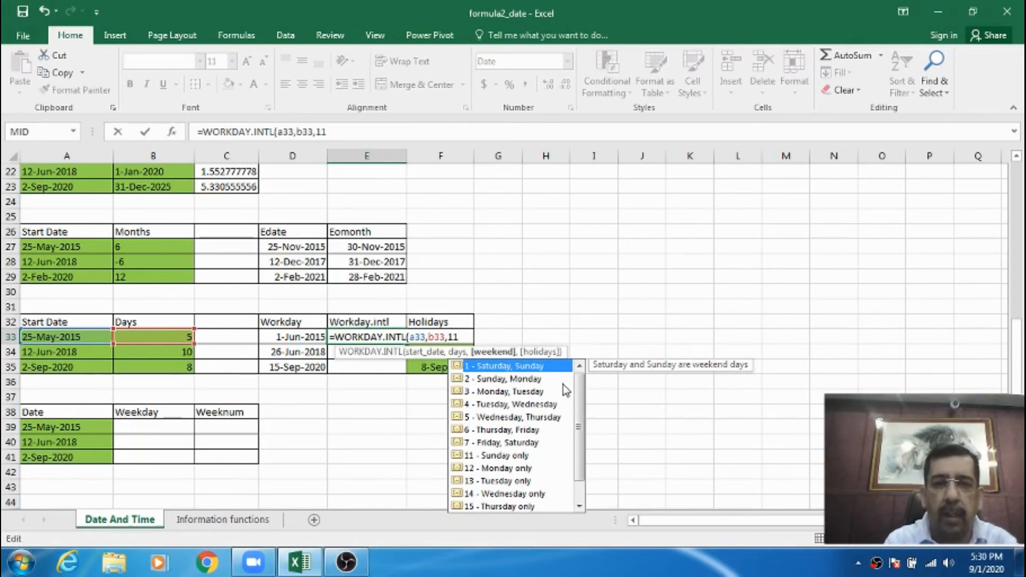
text())
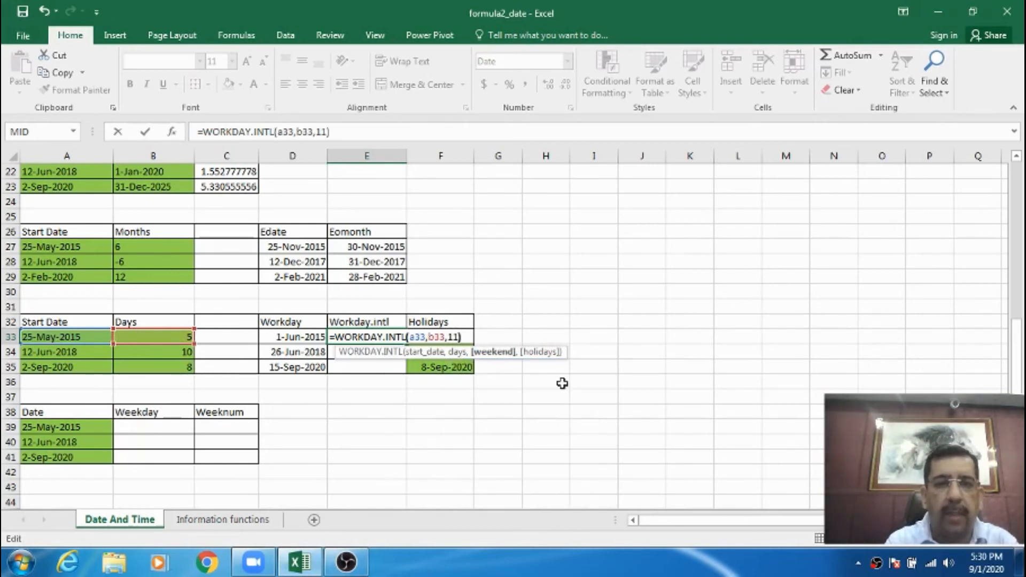
key(ctrl+Return)
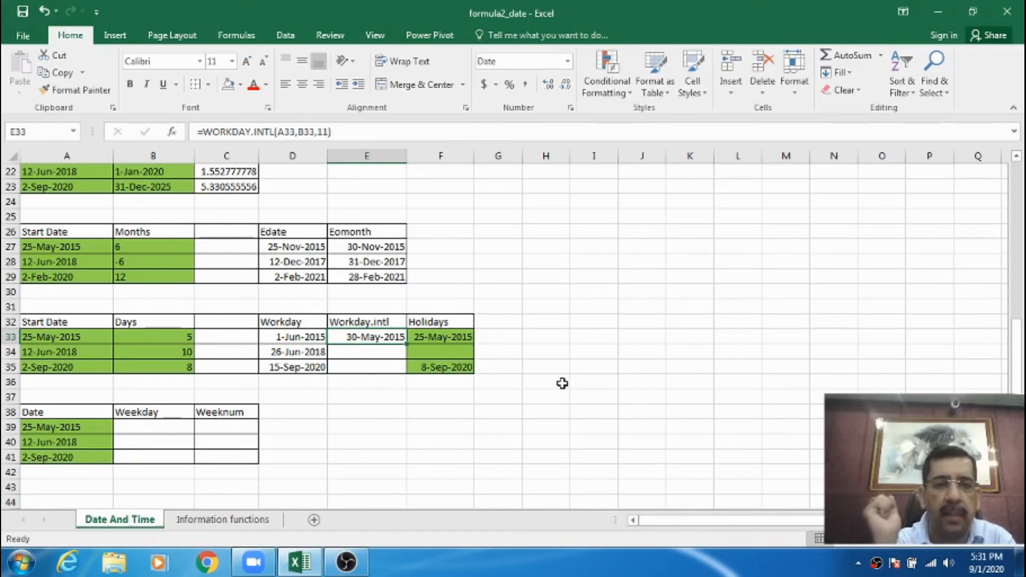
key(Left)
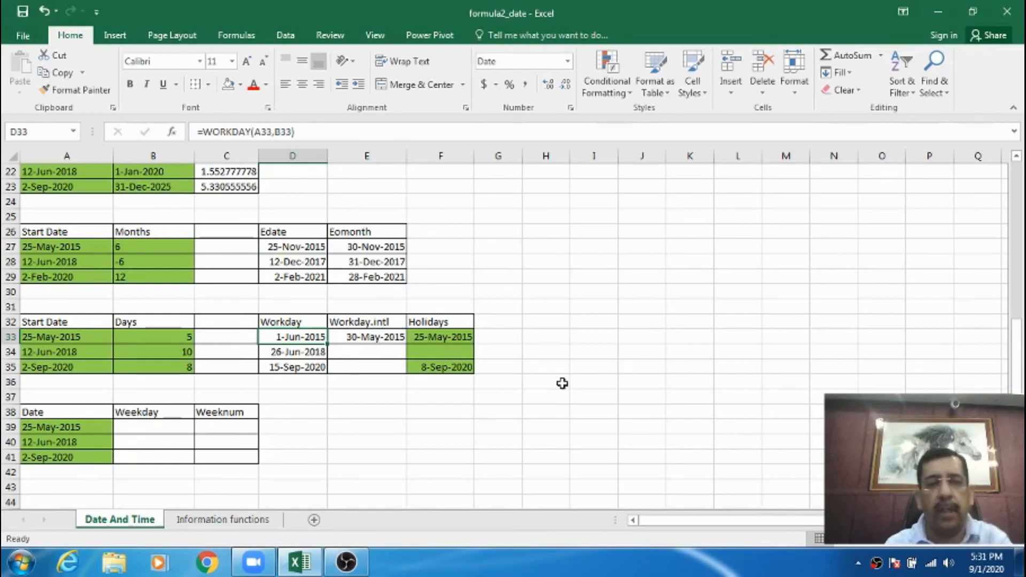
key(Right)
key(Down)
key(Up)
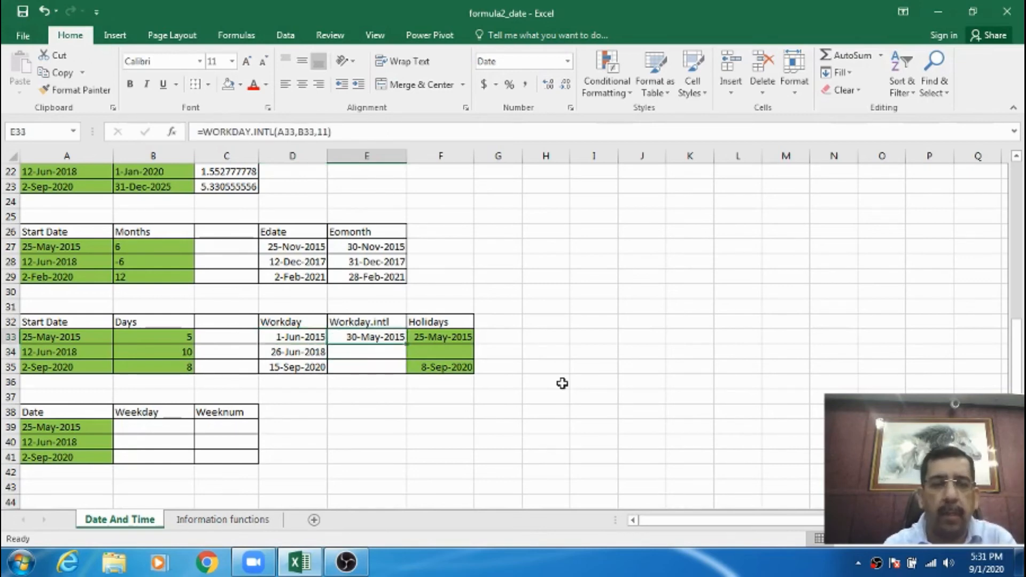
key(Down)
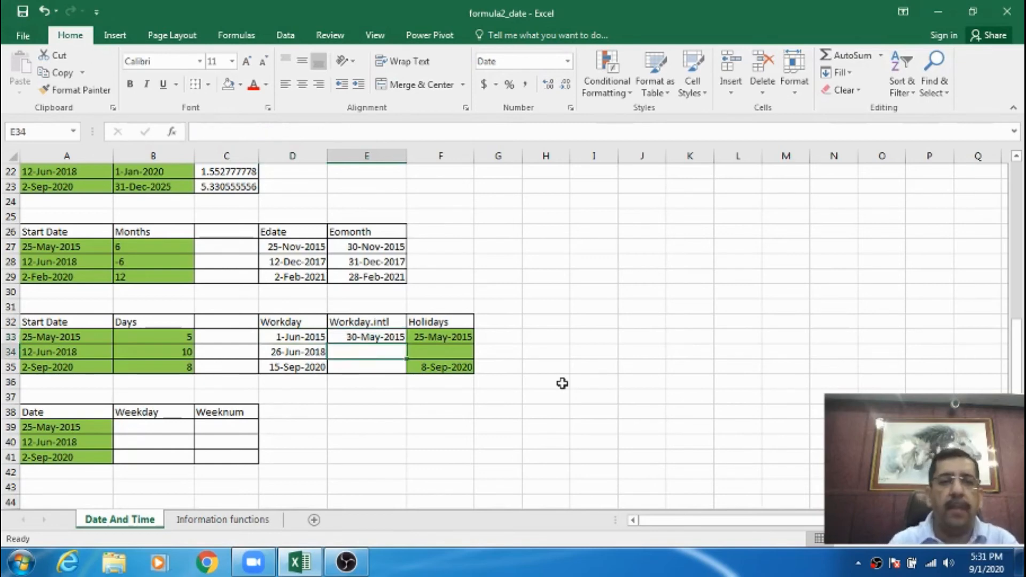
key(Up)
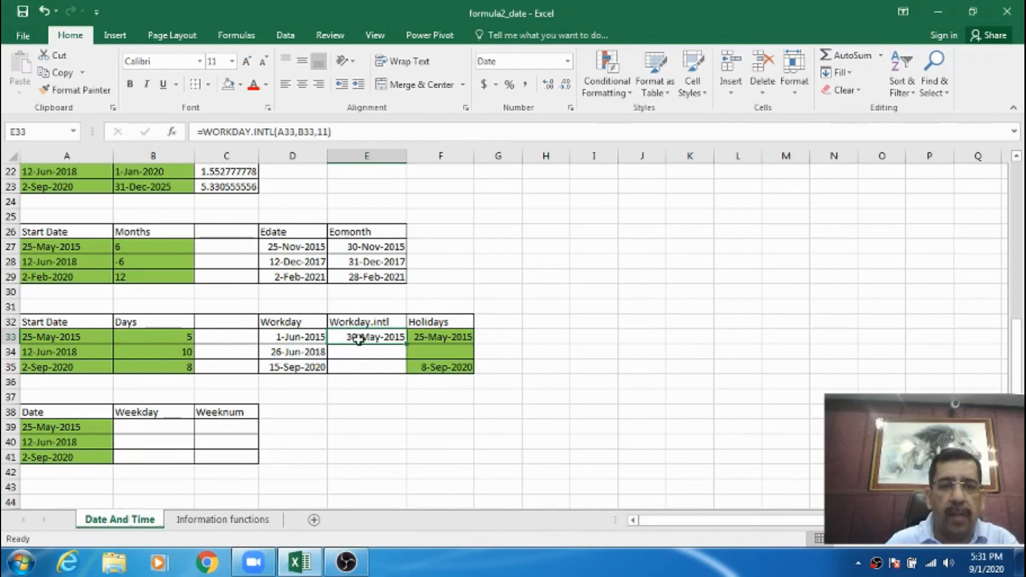
- Enter =WORKDAY.INTL(A35,B8,11,F35) in E35, using Sunday as the only weekend day and F35 as the holiday
click(367, 368)
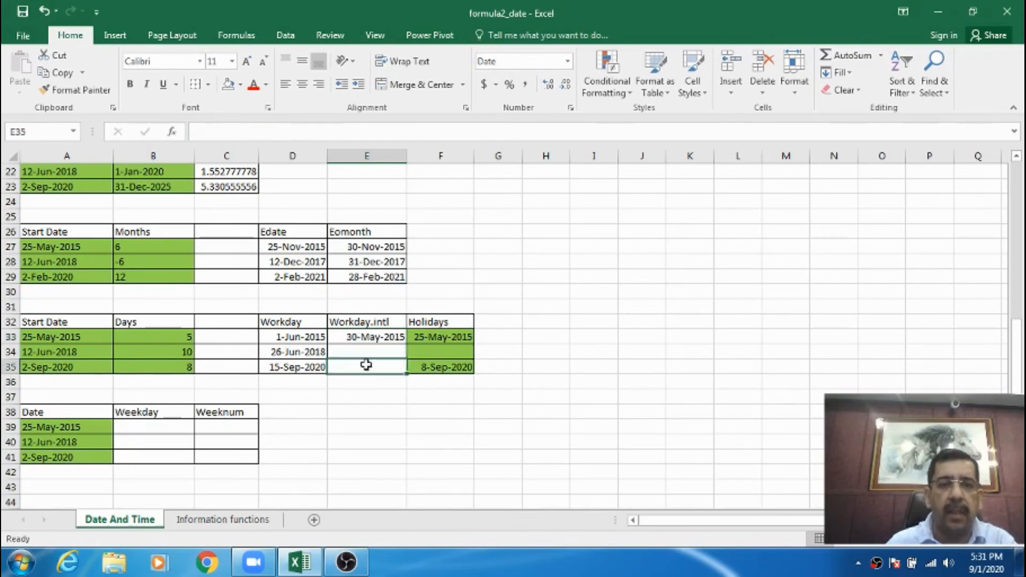
click(433, 365)
click(370, 361)
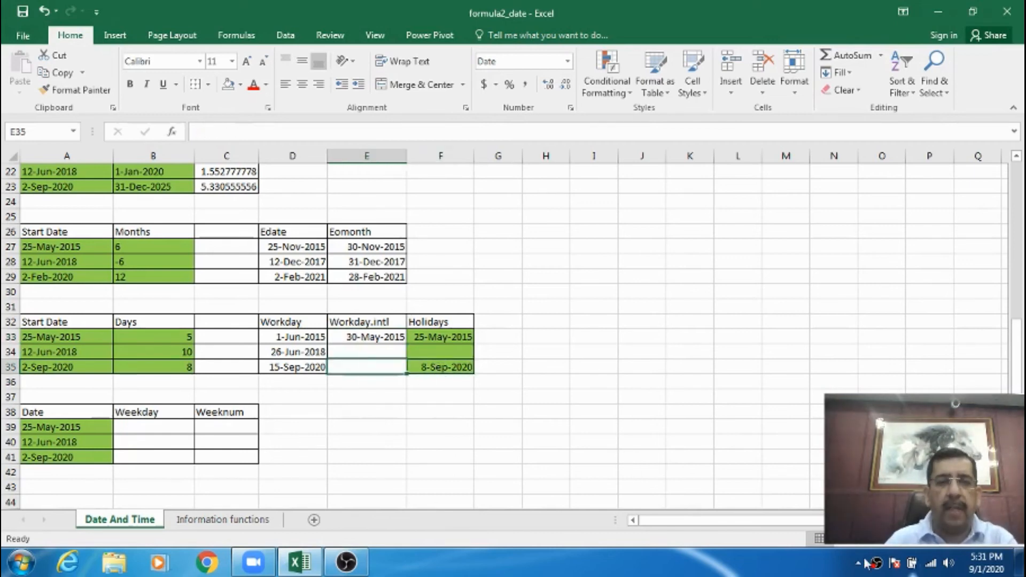
text(=word)
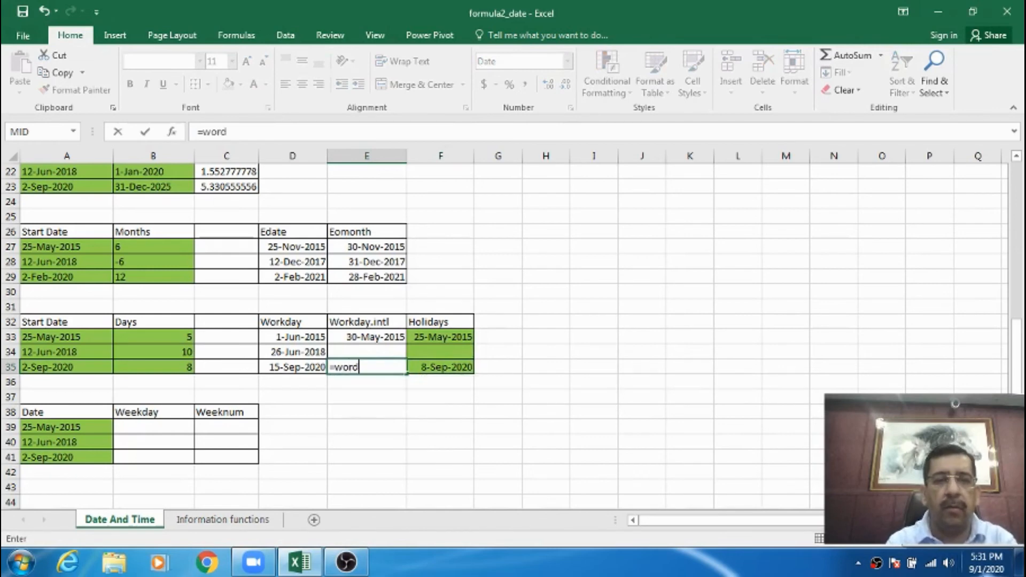
key(BackSpace)
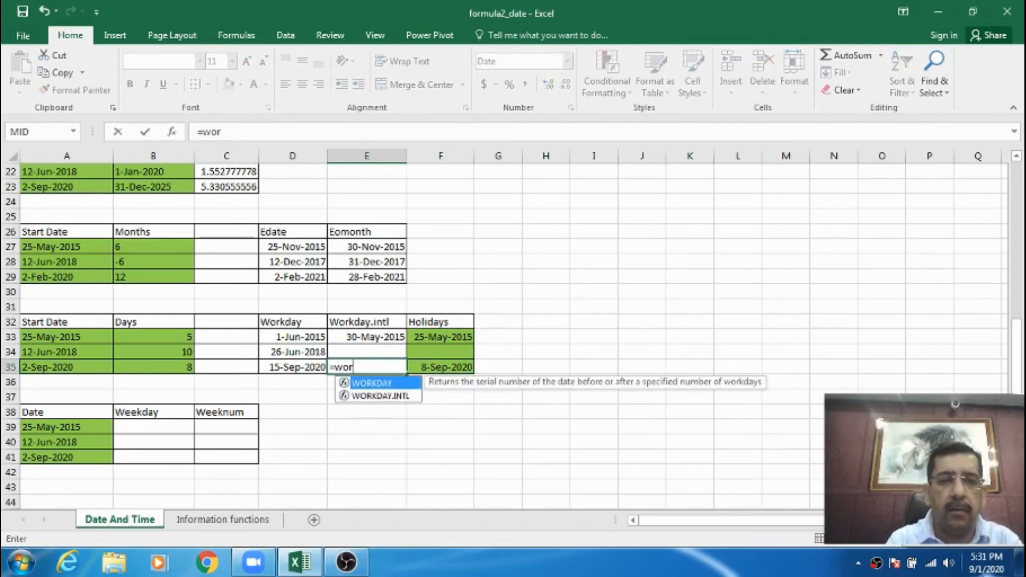
text(kd)
key(Down)
key(Tab)
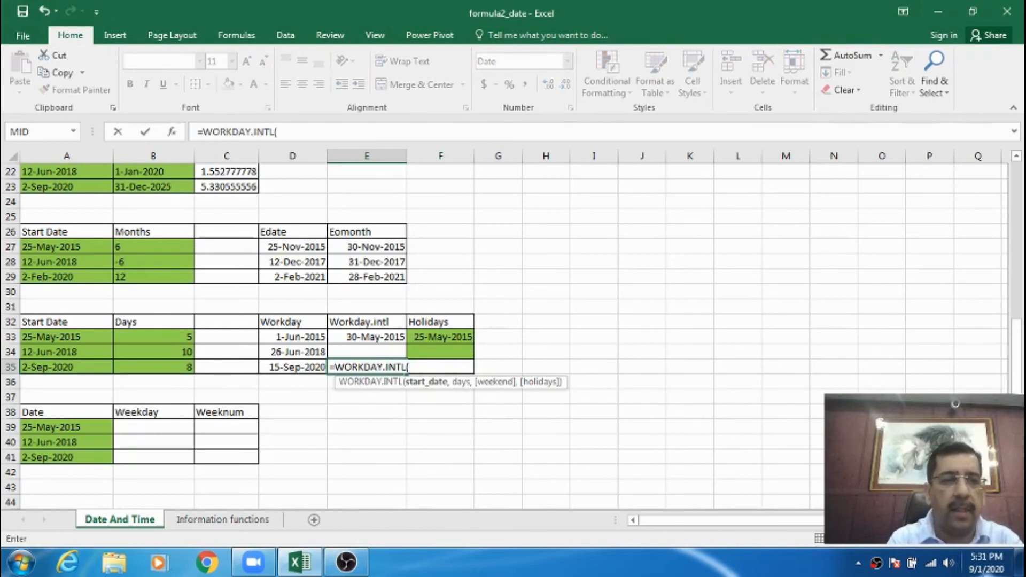
text(a3)
text(5,)
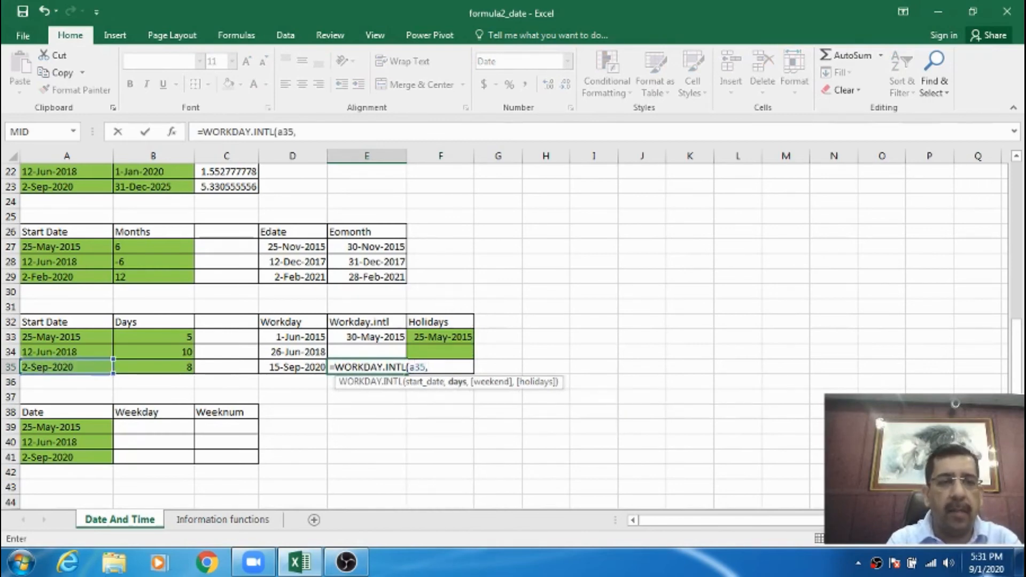
text(b)
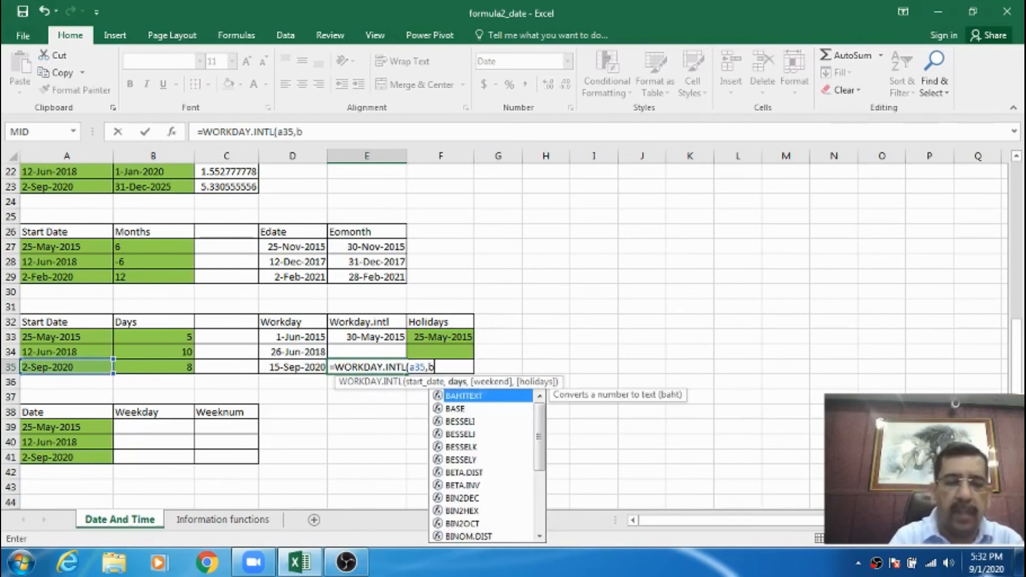
text(8,)
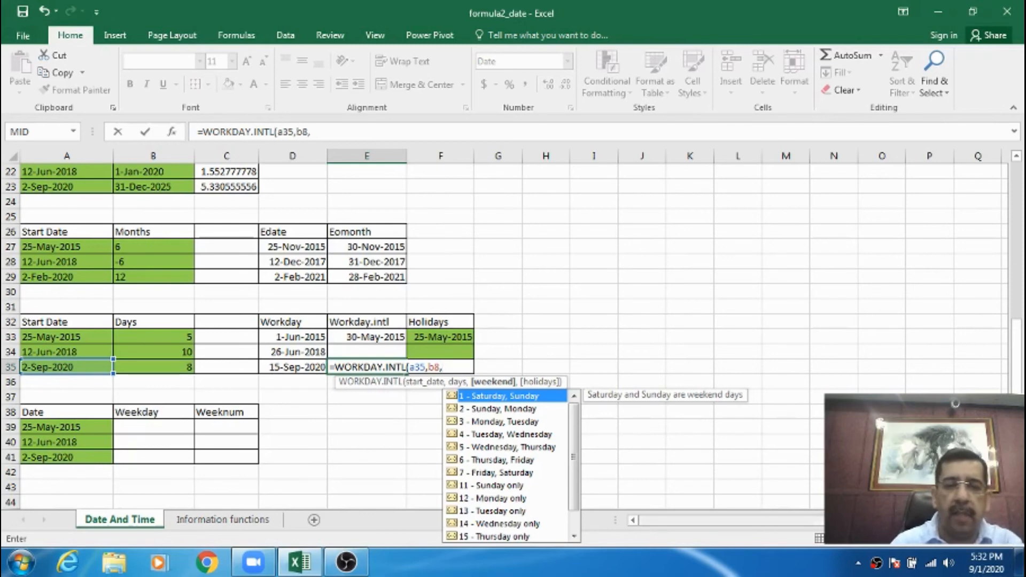
text(11)
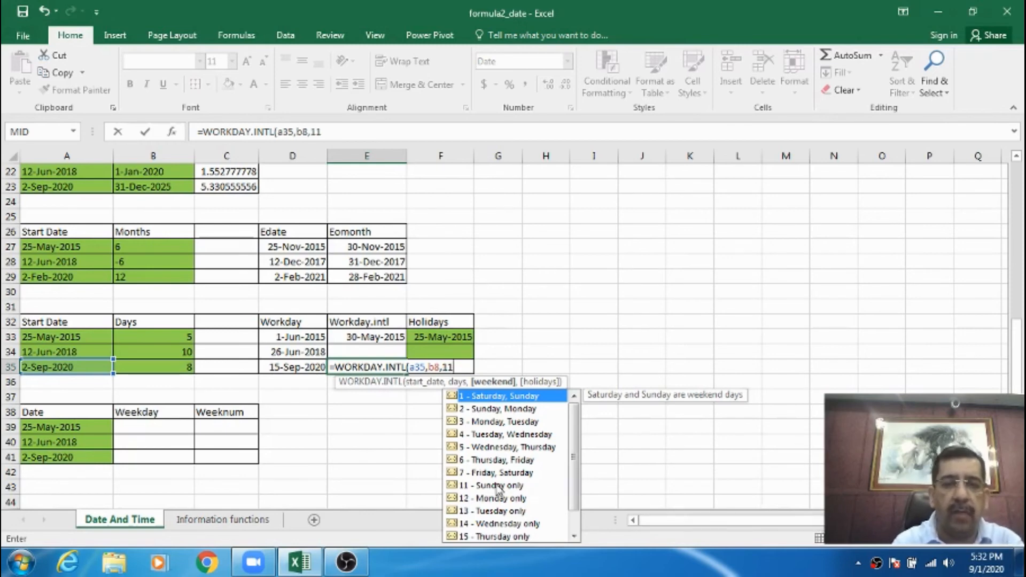
text(,)
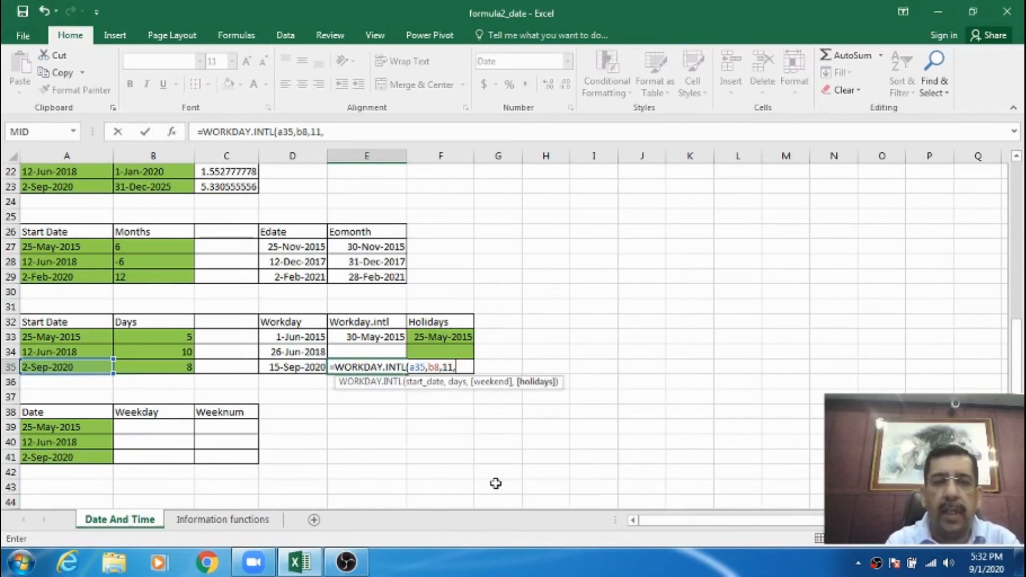
text(f)
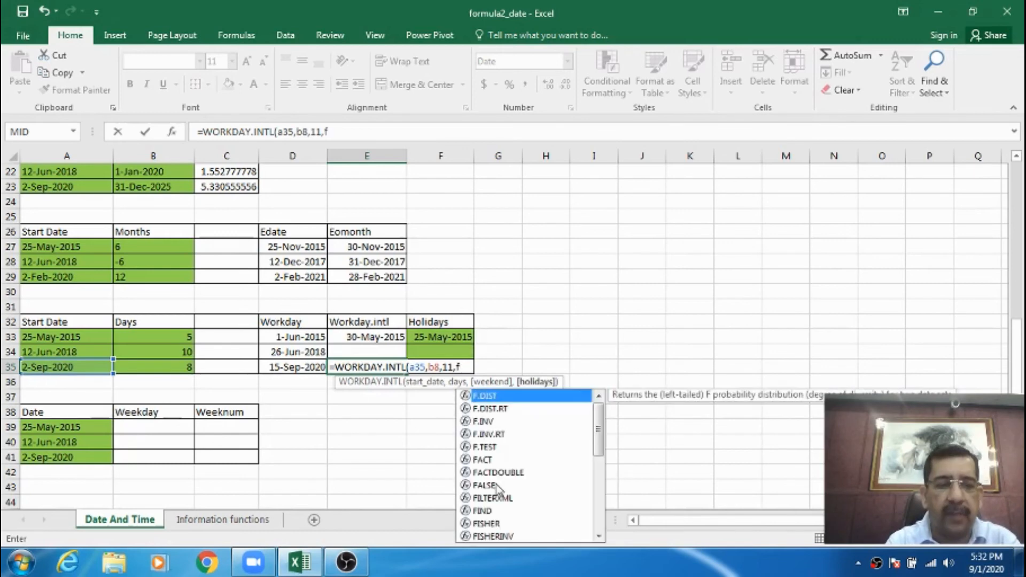
text(35))
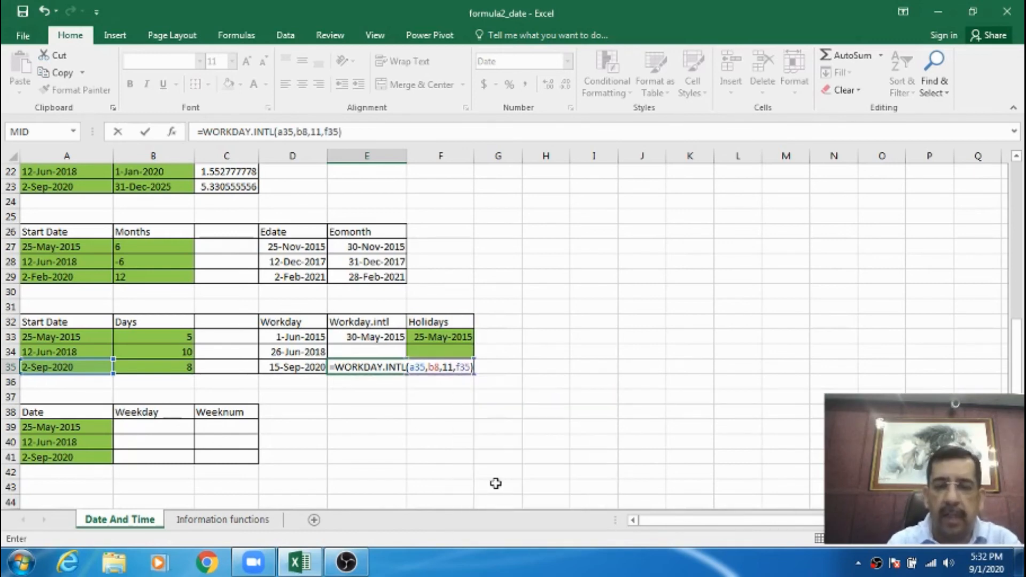
key(Return)
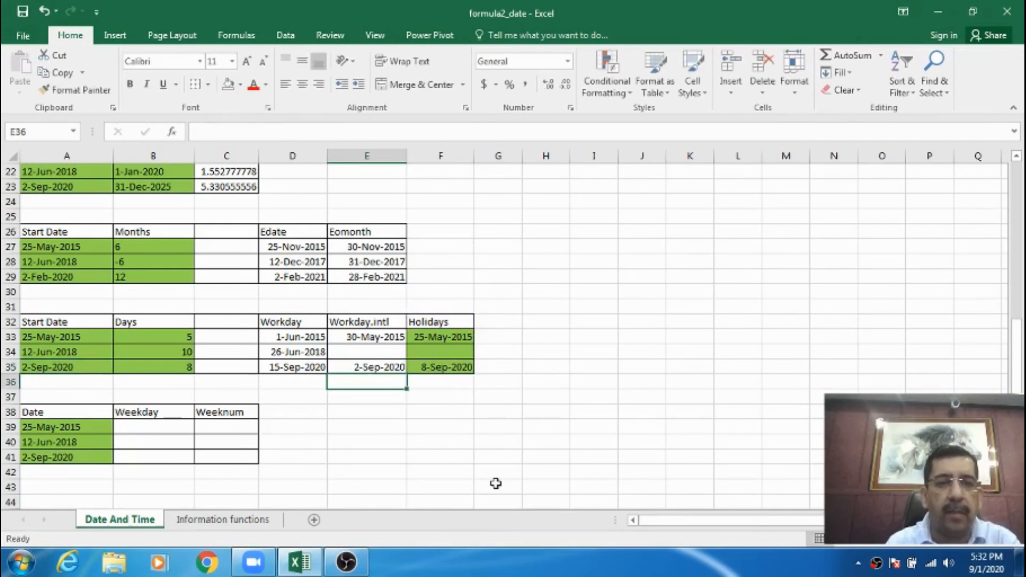
- Examine the WORKDAY.INTL formula in E35 alongside the neighbouring cells of row 35
key(Up)
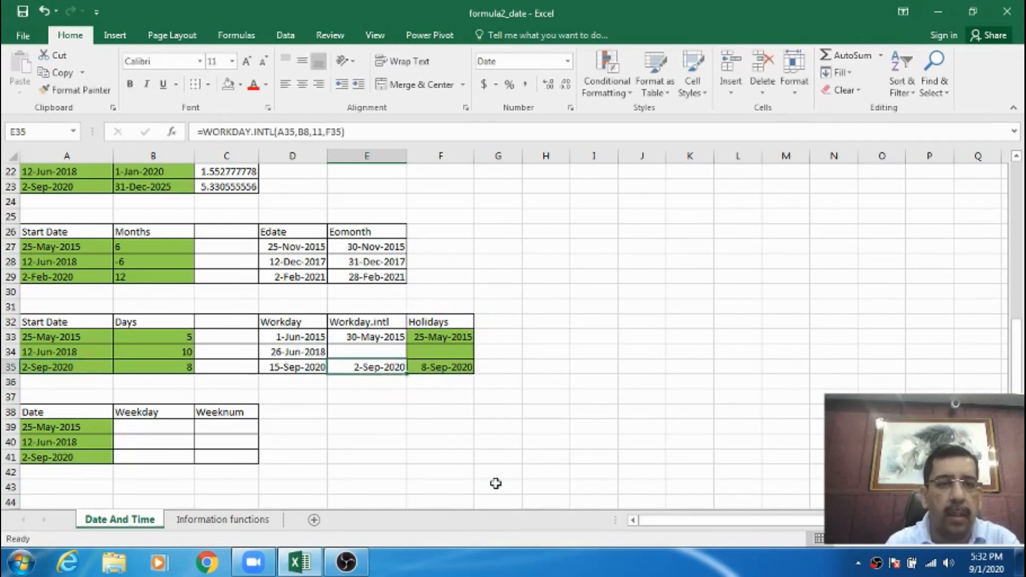
key(Left)
key(Right)
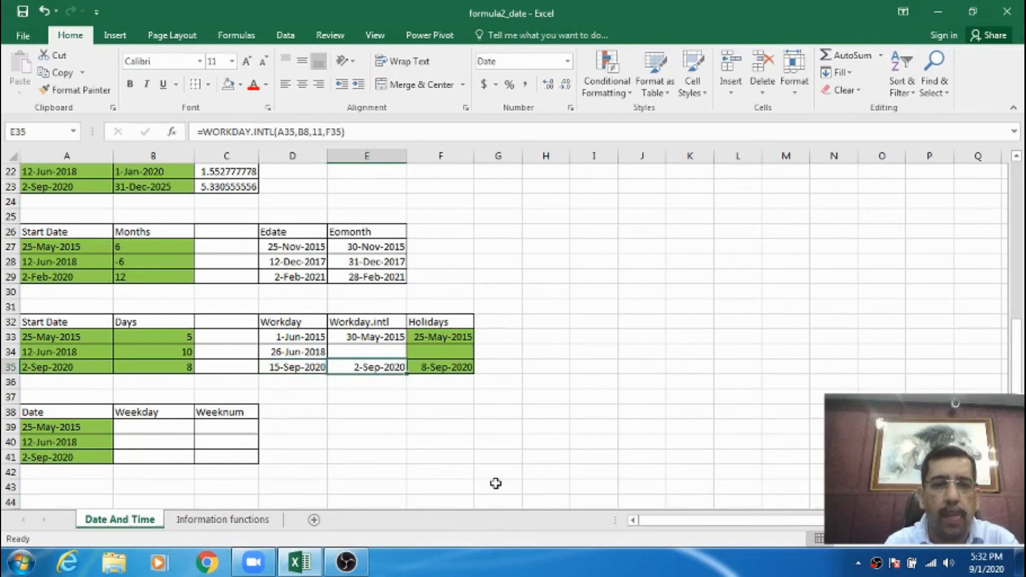
key(Left)
key(Left)
key(Left)
key(Right)
key(Right)
key(Right)
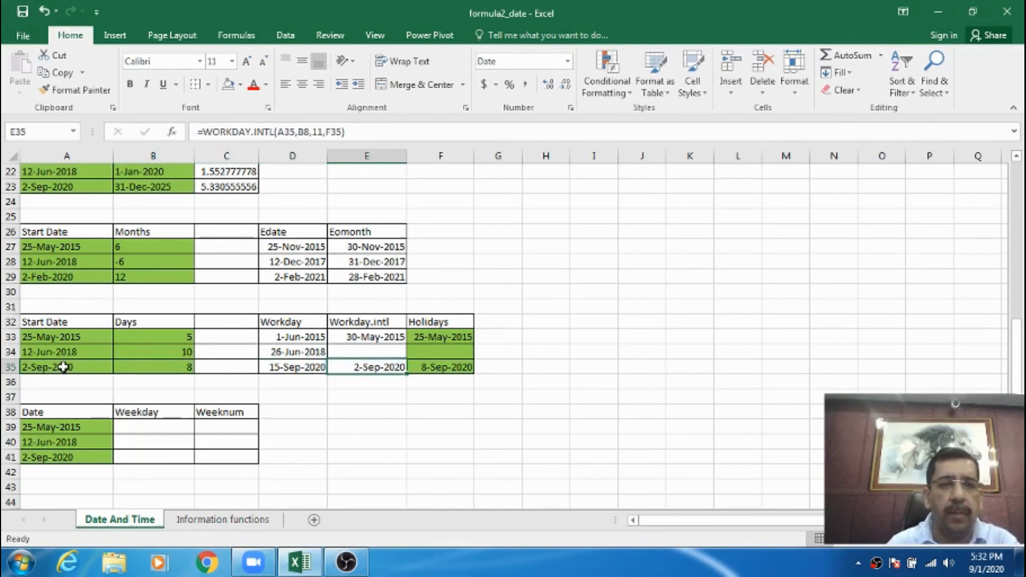
- Change the days reference in E35's WORKDAY.INTL formula to B38
click(303, 132)
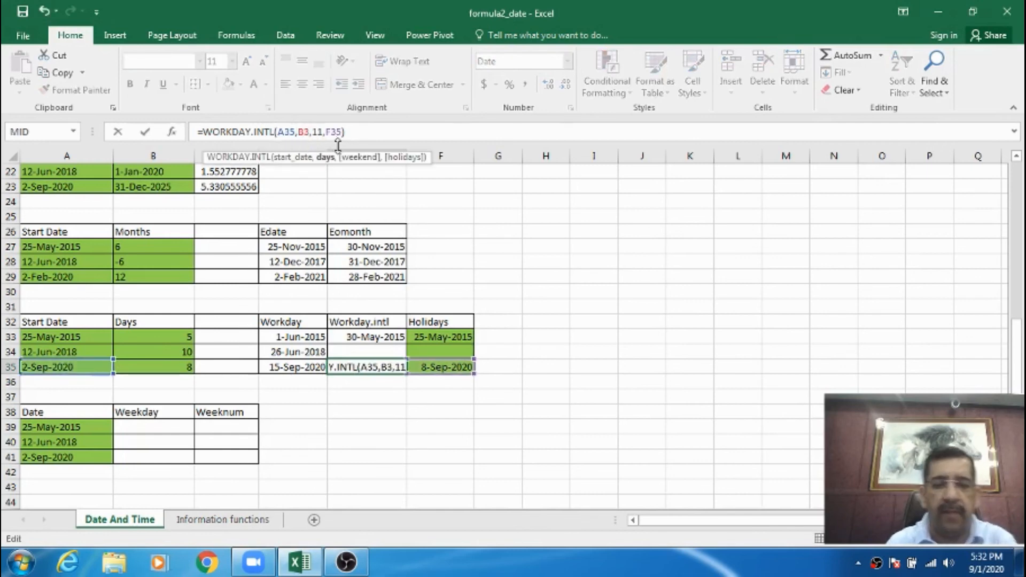
text(3)
key(ctrl+Return)
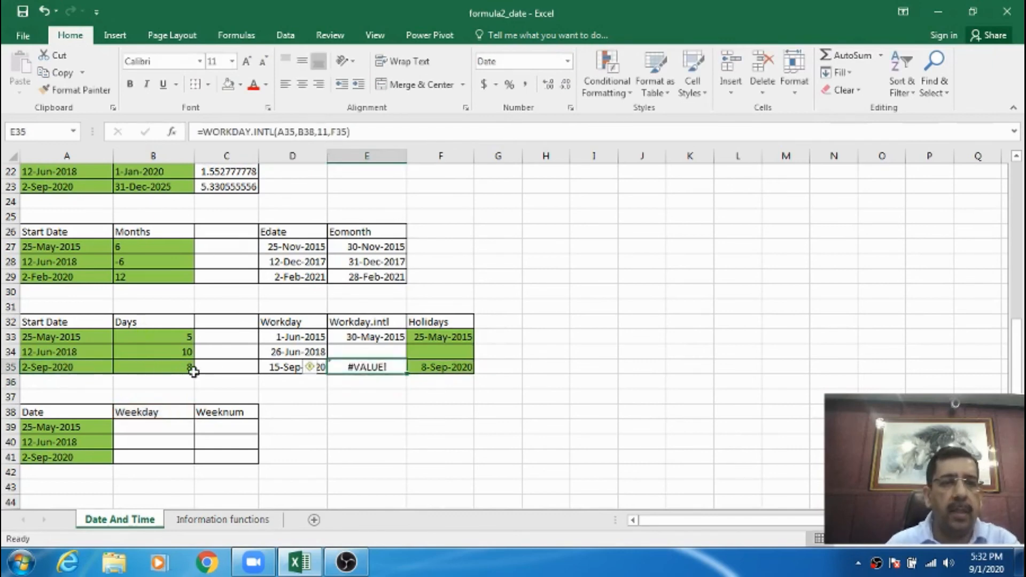
- Undo the accidental move of the Workday.intl formula to E36 and clear cell E35
drag(334, 374, 342, 383)
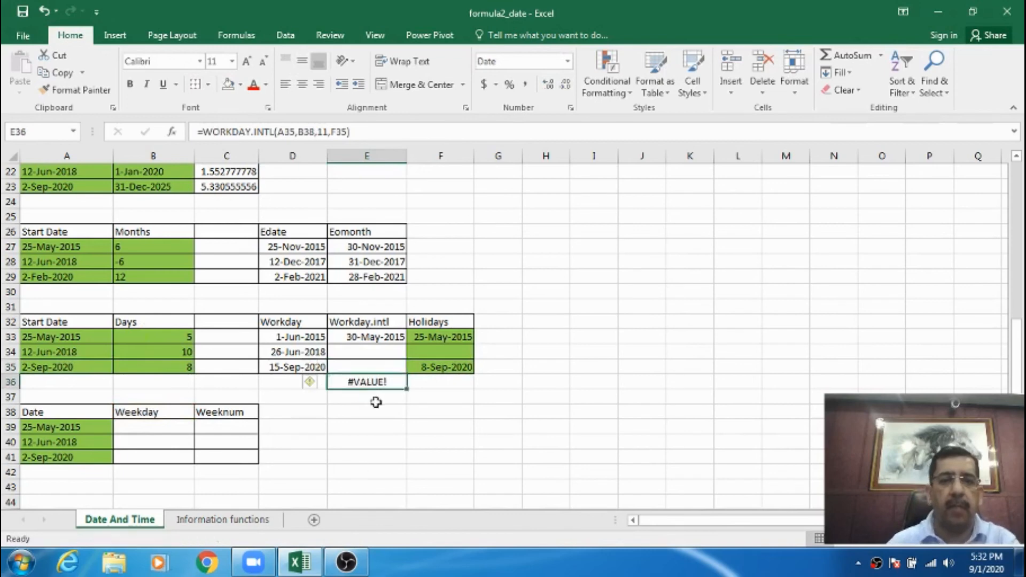
click(376, 401)
click(376, 367)
click(394, 380)
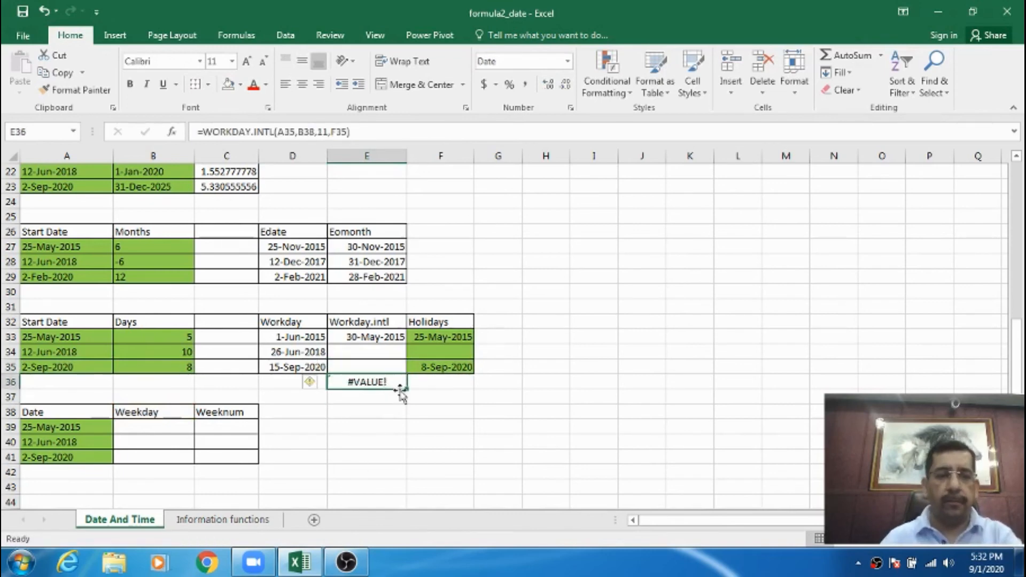
click(381, 400)
key(ctrl+z)
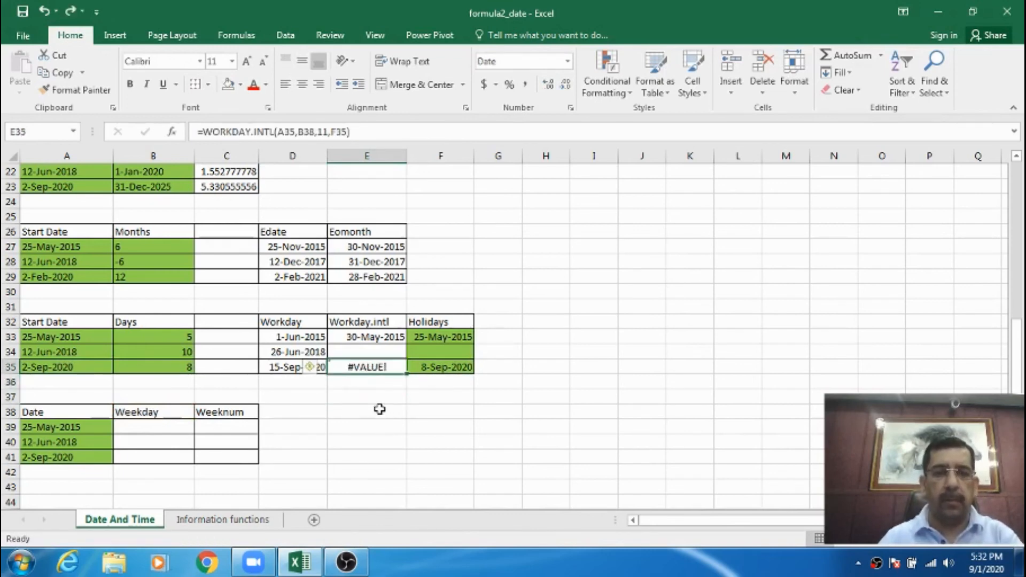
key(ctrl+z)
key(Delete)
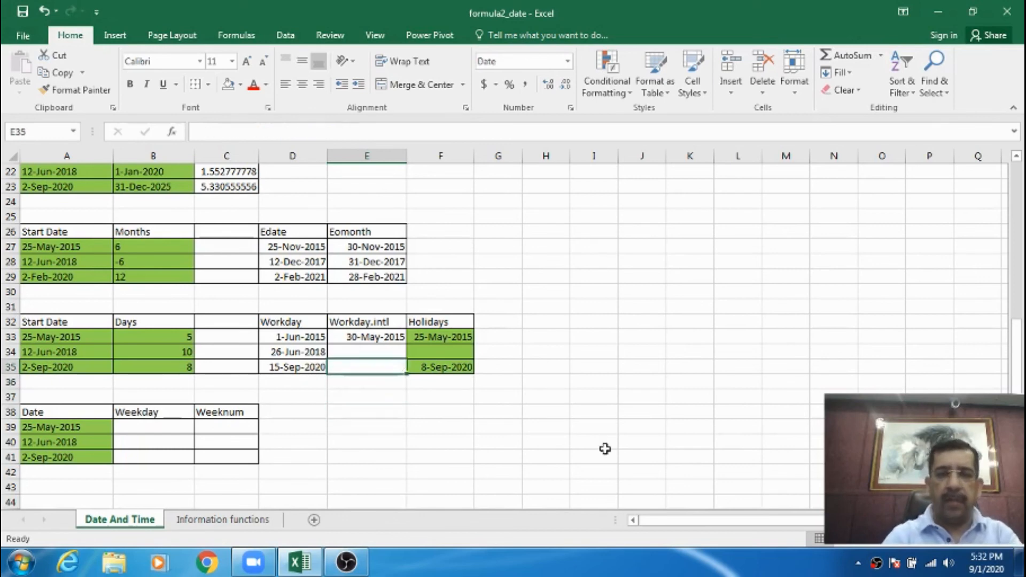
- Enter =WORKDAY.INTL(A35,B35,11,F35) in E35 with only Sunday as the weekend and F35 as the holiday
text(=)
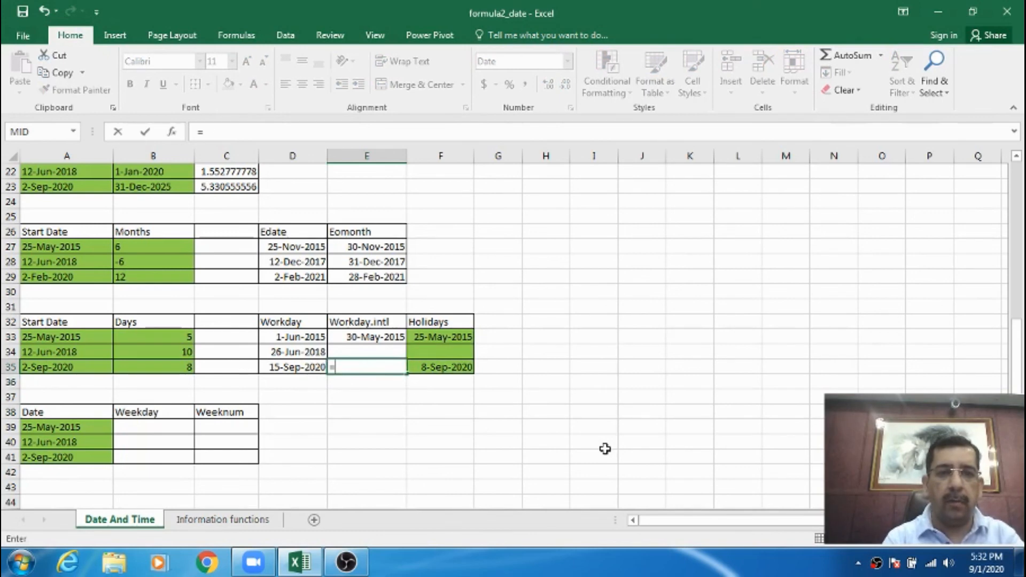
text(w)
key(Down)
key(Down)
key(Down)
key(Down)
key(Down)
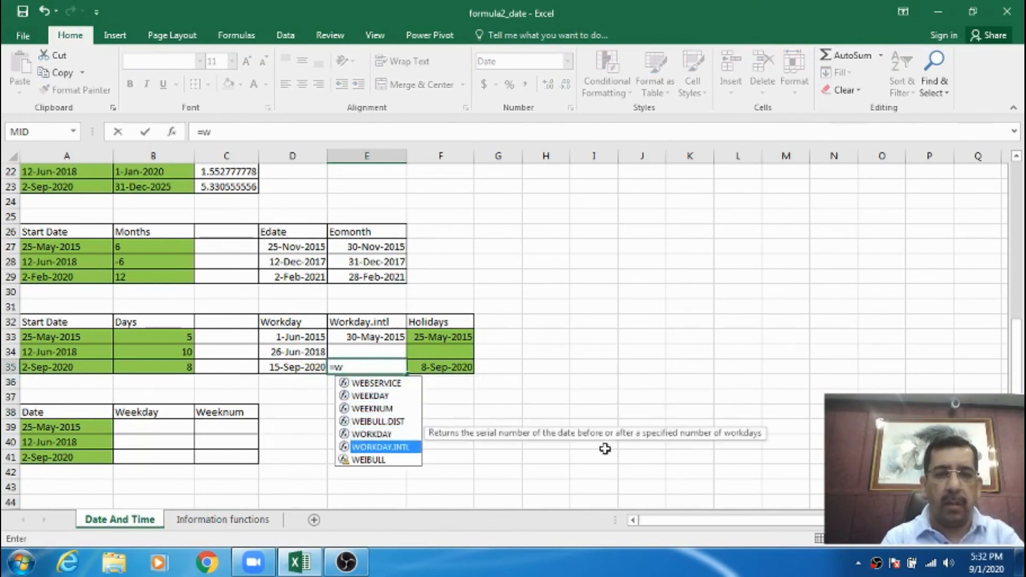
key(Tab)
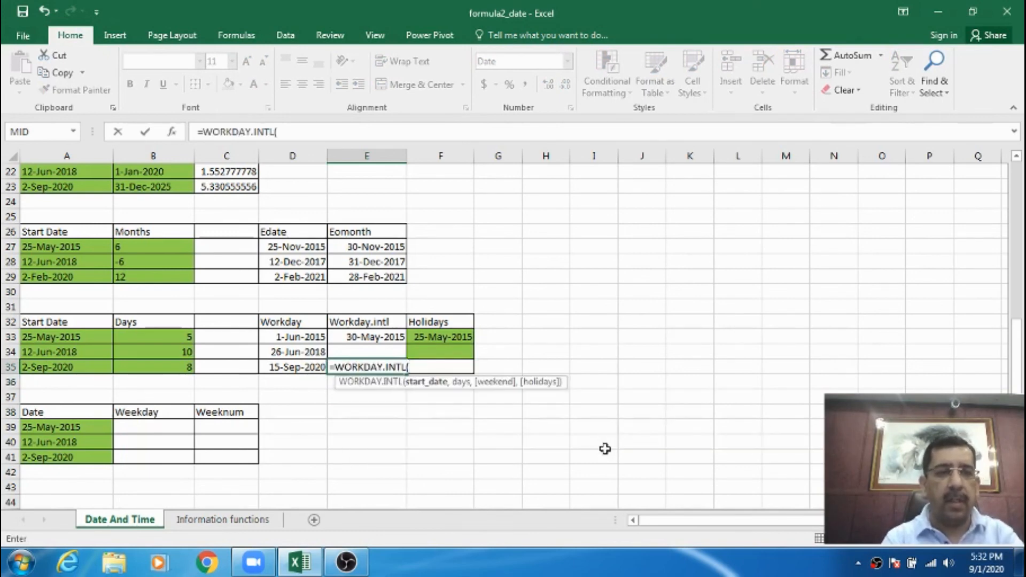
text(a35,)
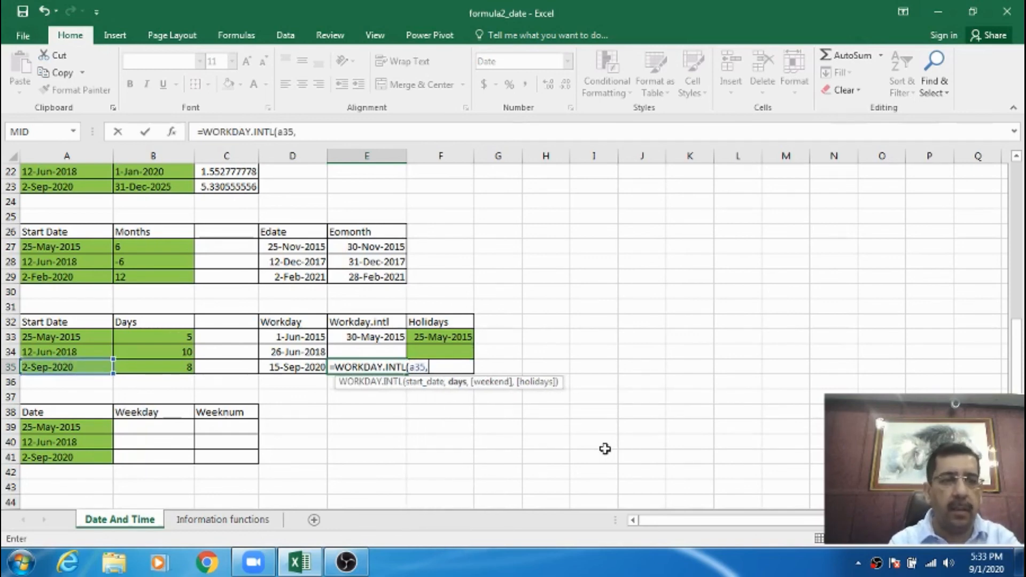
text(b3)
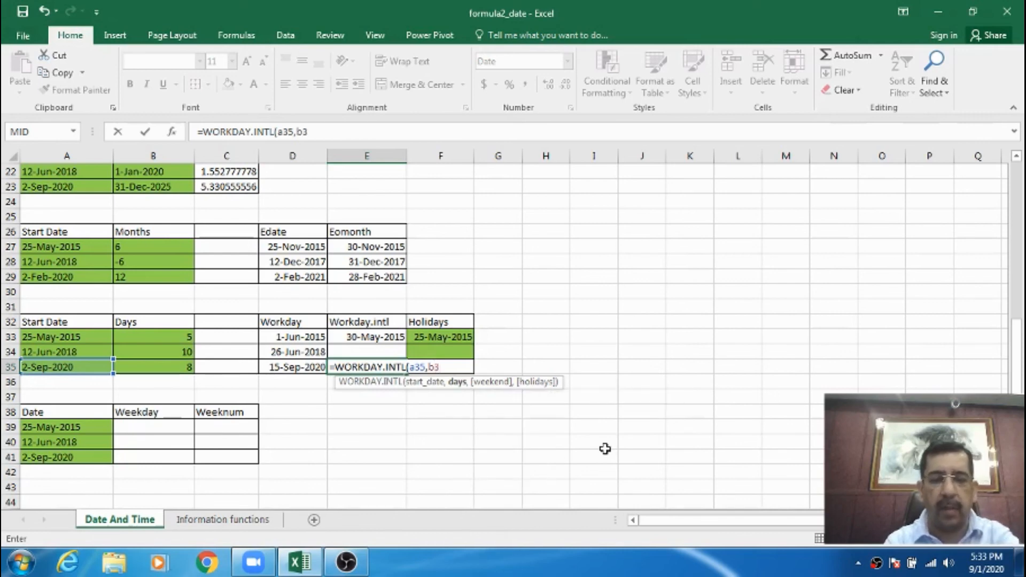
text(5)
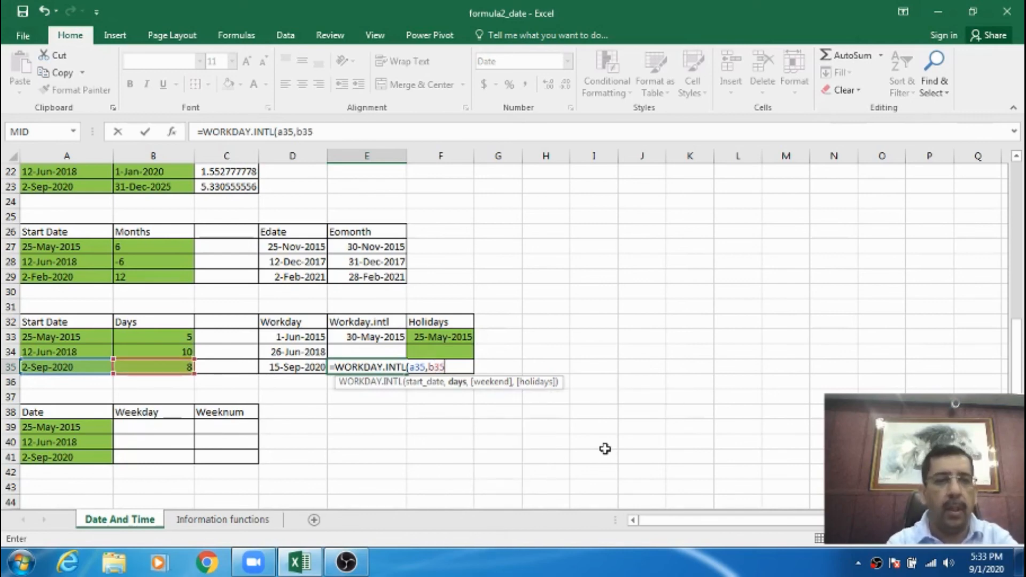
text(,11,)
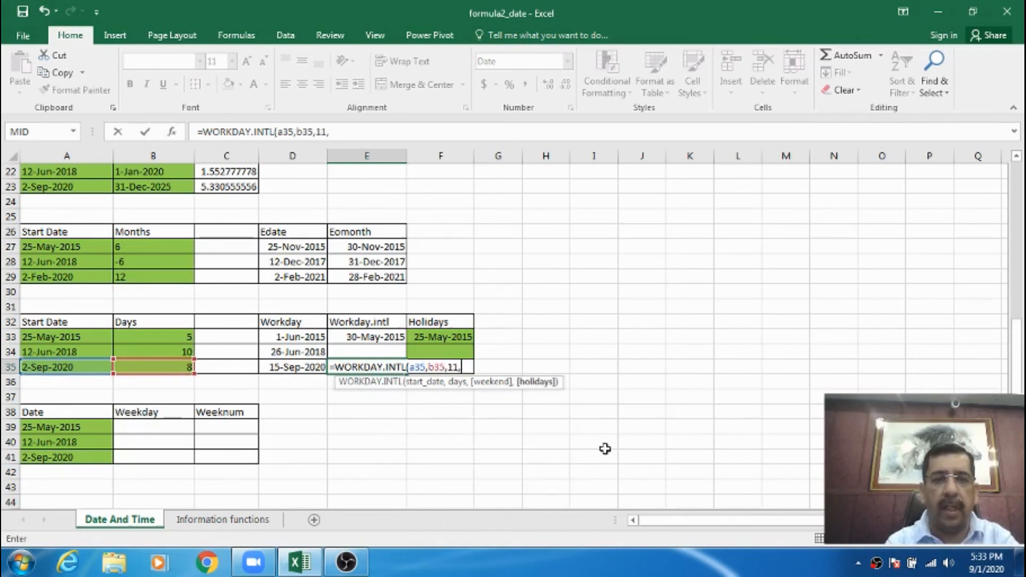
text(f)
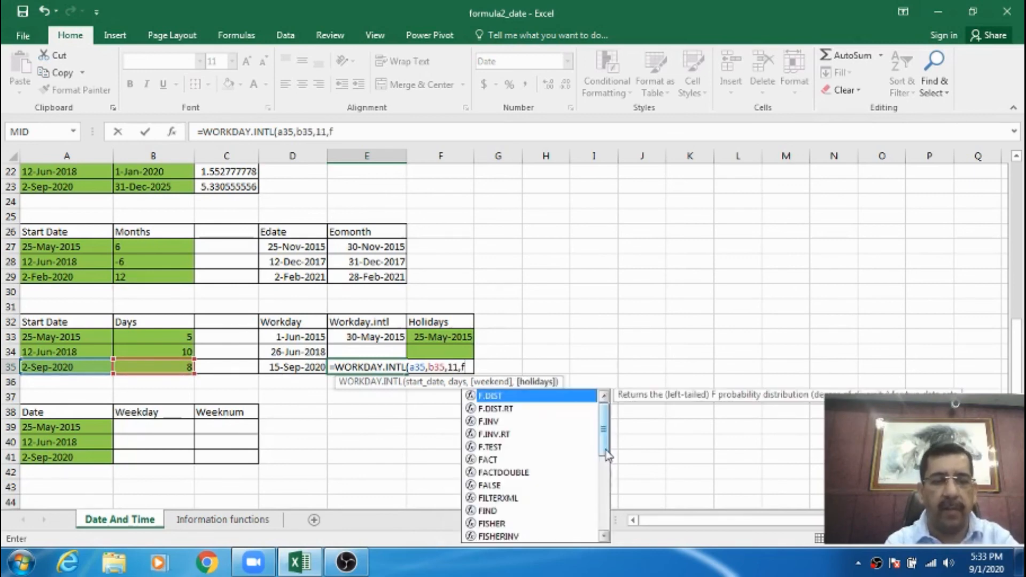
text(35))
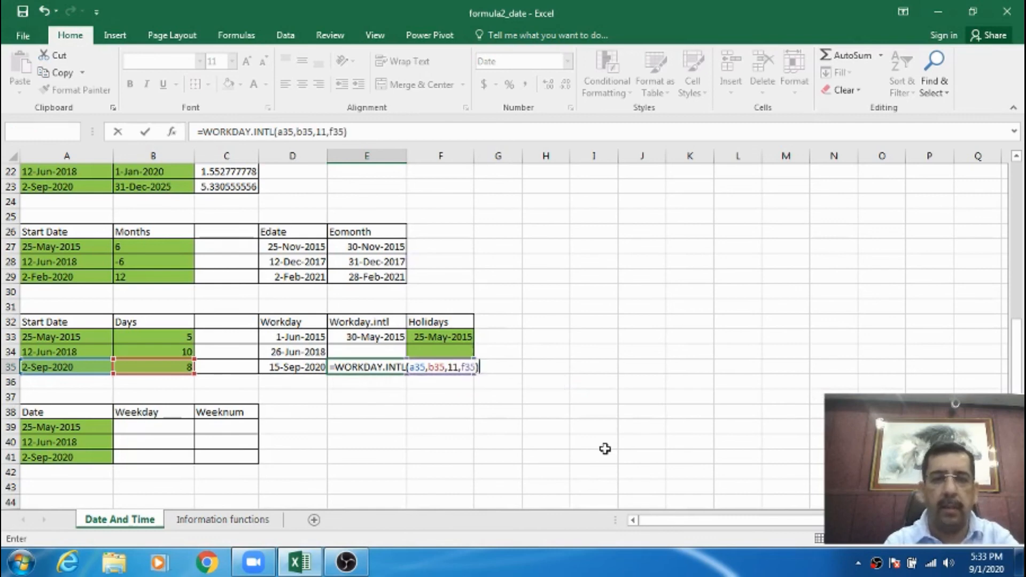
key(Return)
- Check row 35's Workday.intl result against its holiday, start date and days value
key(Up)
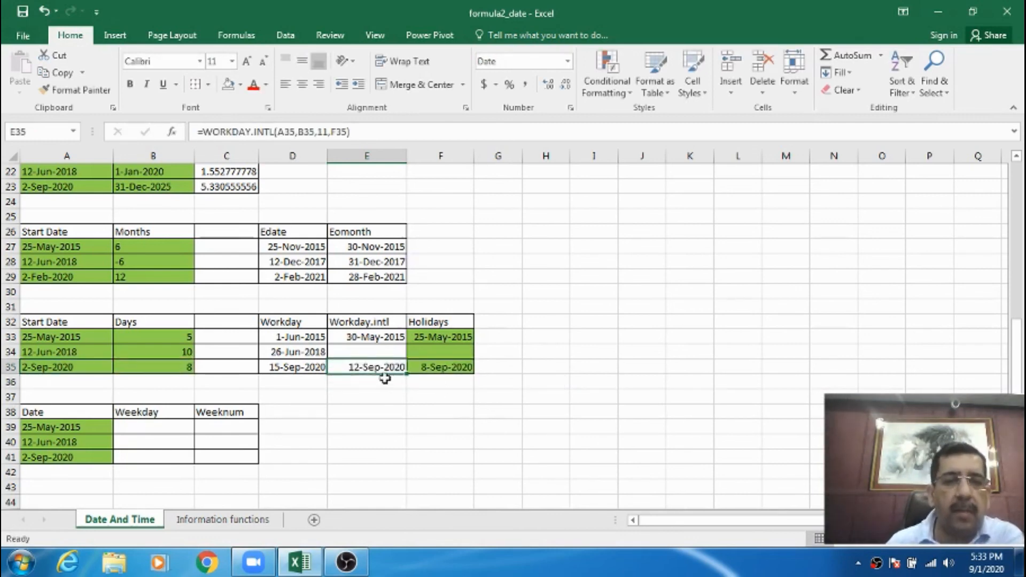
click(431, 368)
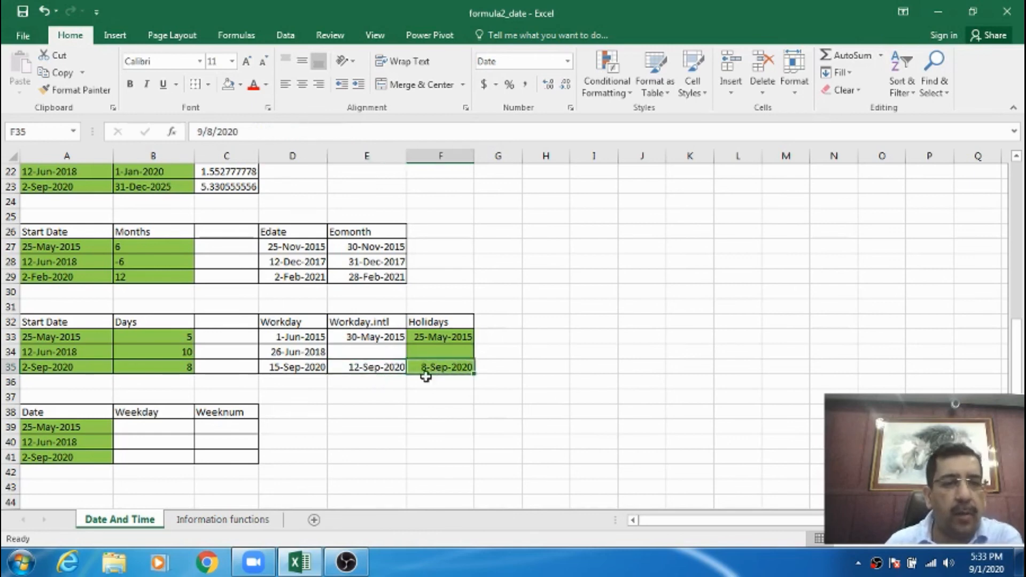
click(63, 369)
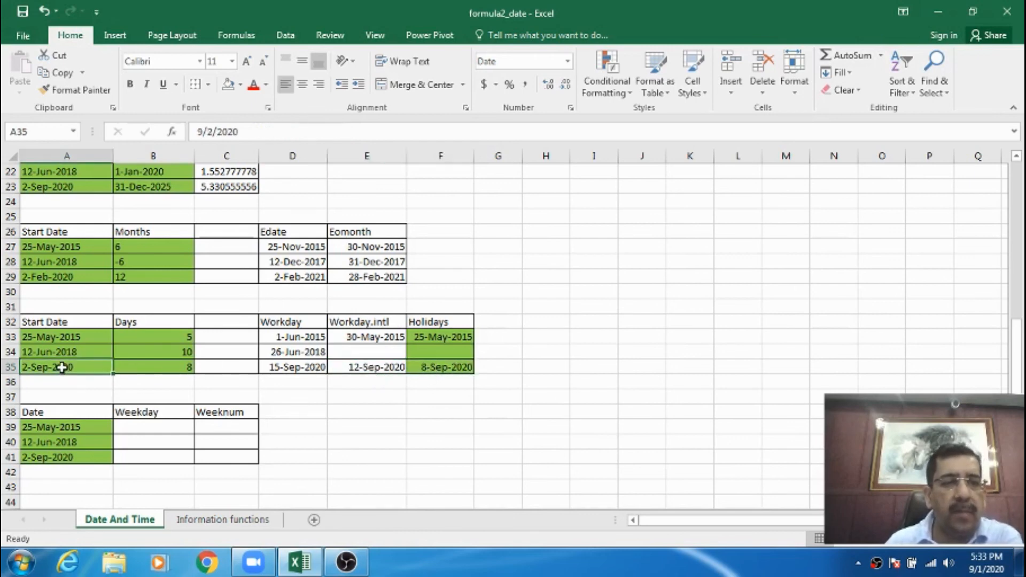
click(147, 369)
click(372, 367)
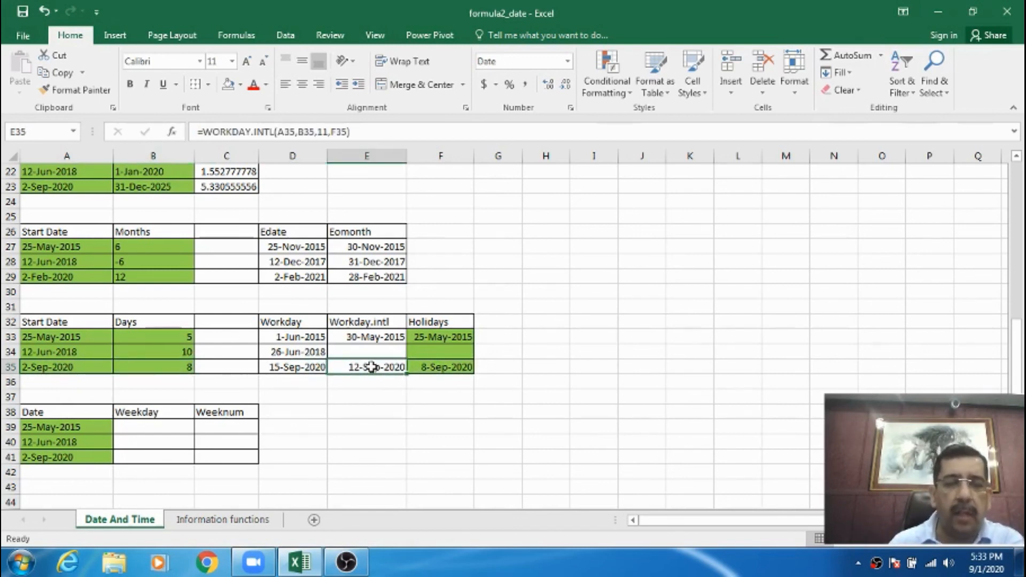
- Compare the Workday.intl date in E35 with the holiday date in F35
click(434, 365)
click(378, 365)
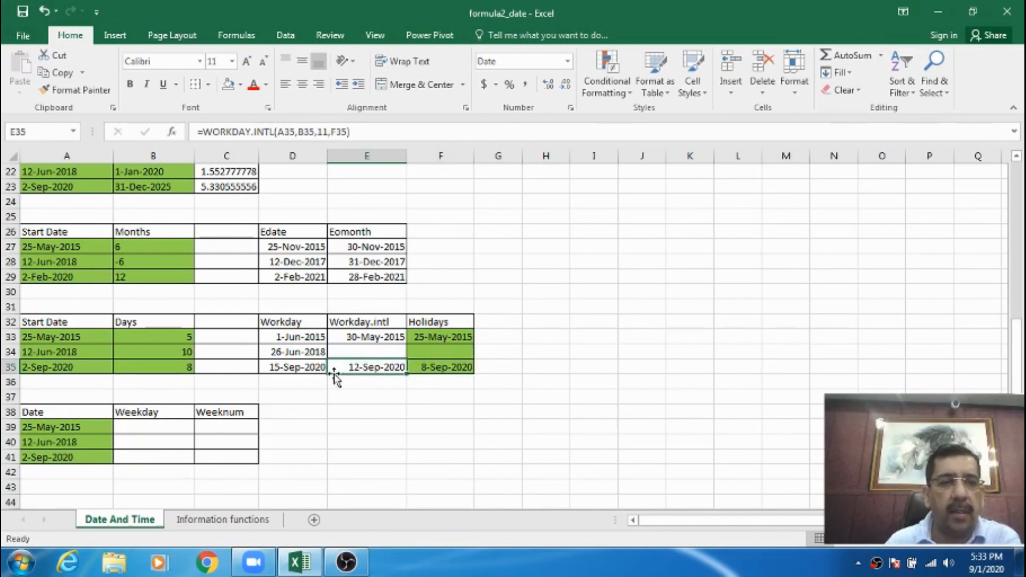
mouse_move(335, 377)
mouse_down()
mouse_move(191, 367)
mouse_move(349, 368)
mouse_up()
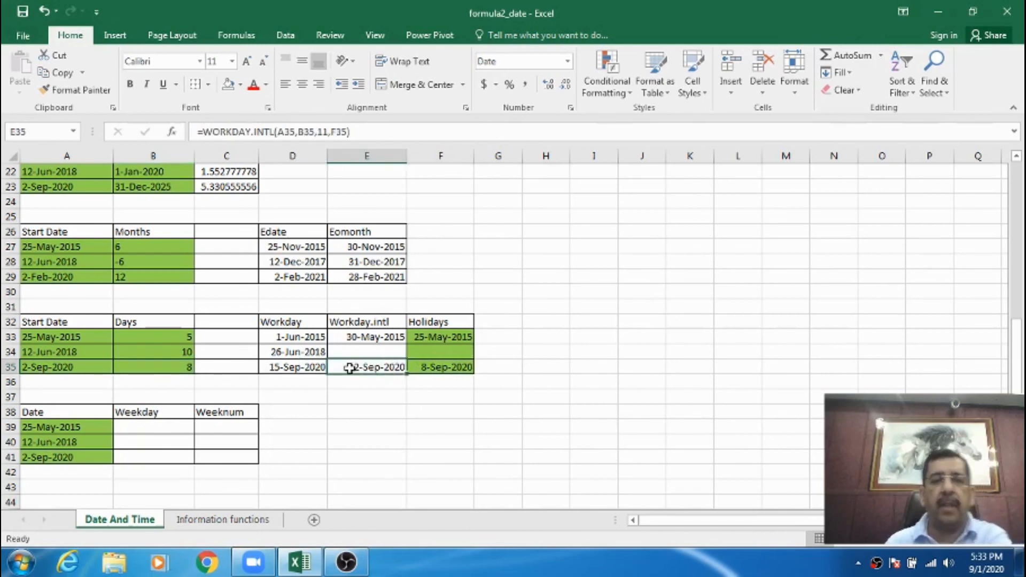
click(434, 379)
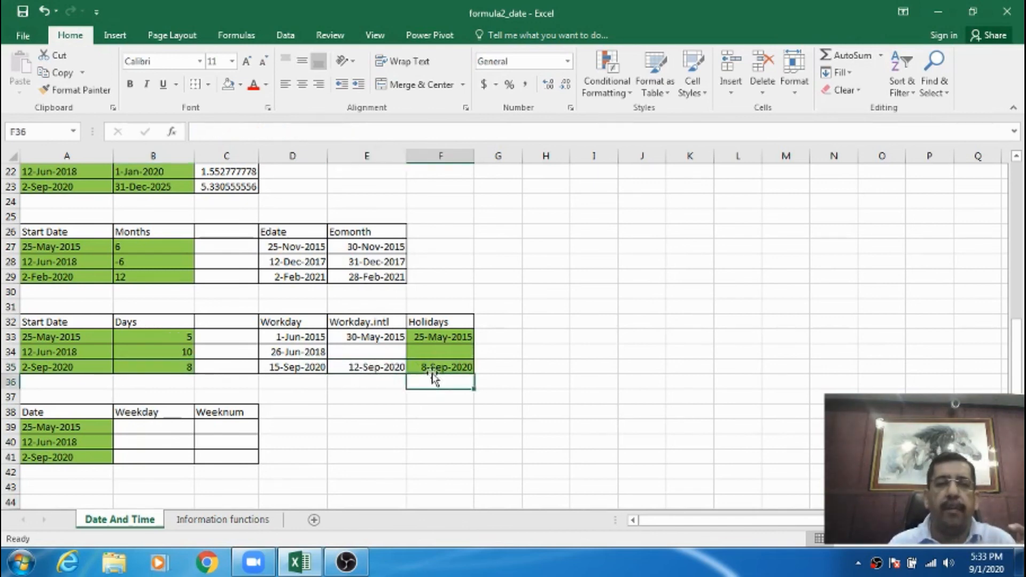
click(426, 367)
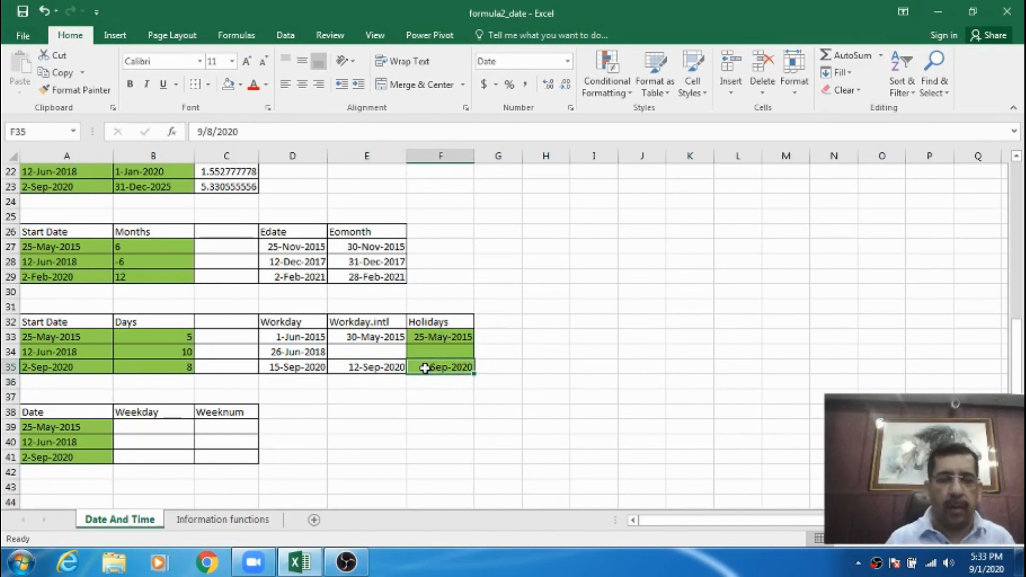
click(366, 351)
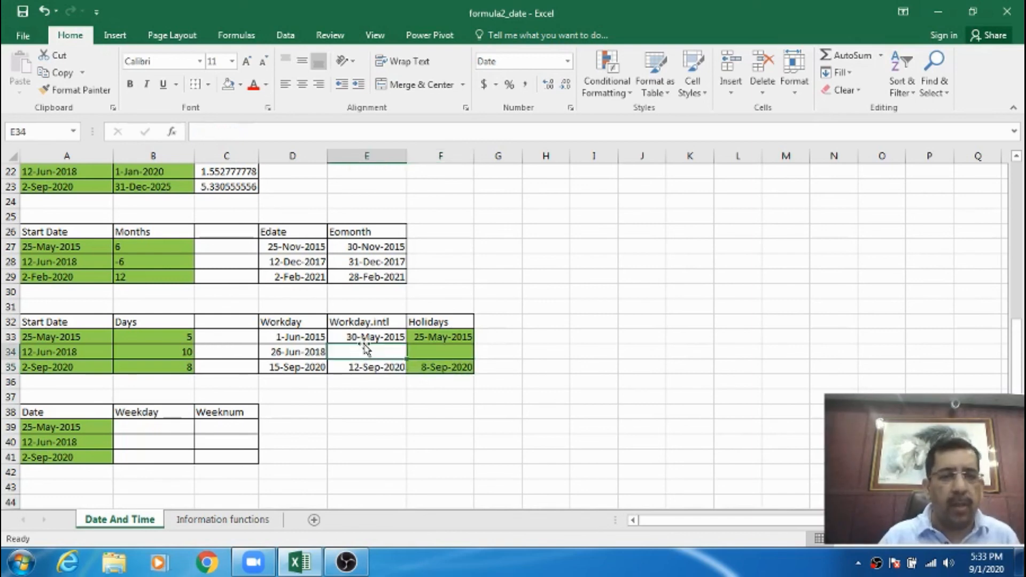
- Enter =WEEKDAY(A39) in B39 to get the weekday number of the first date
click(173, 427)
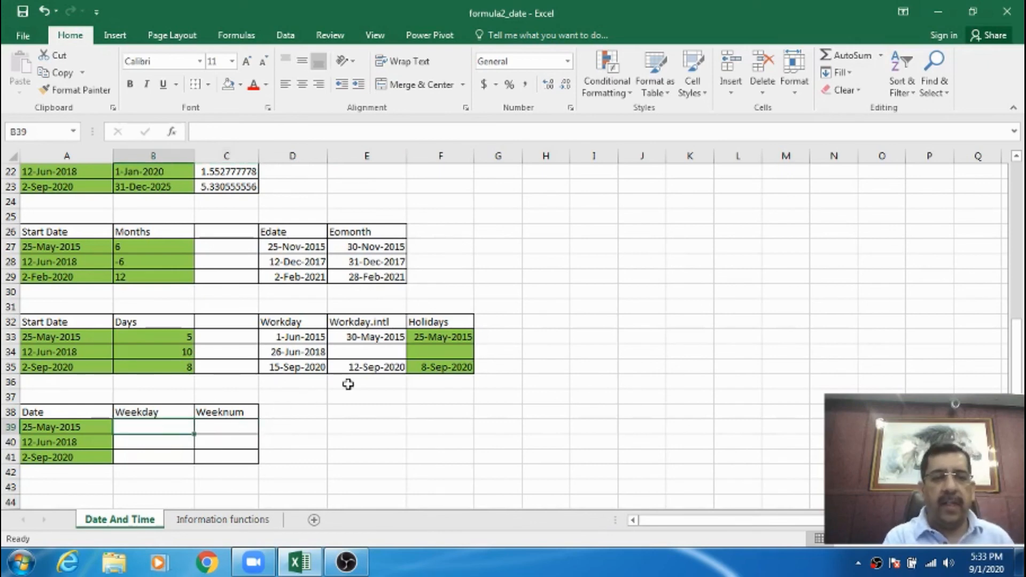
text(=wee)
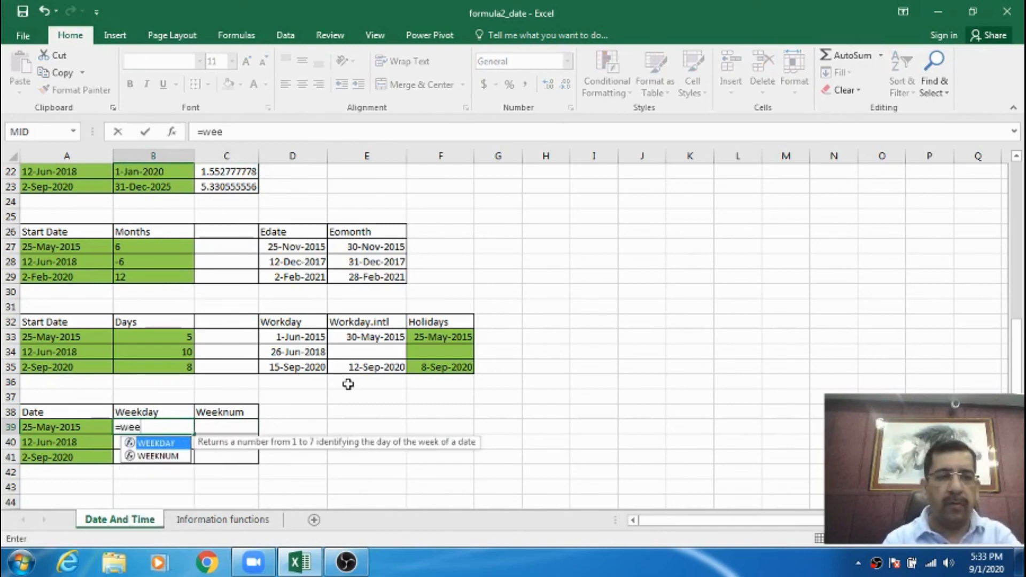
key(Tab)
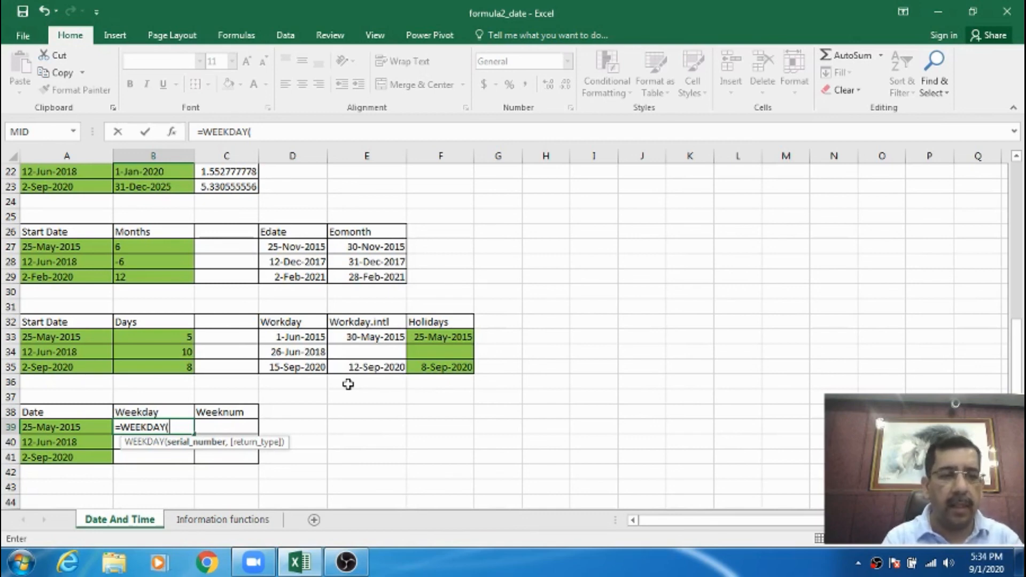
text(a39))
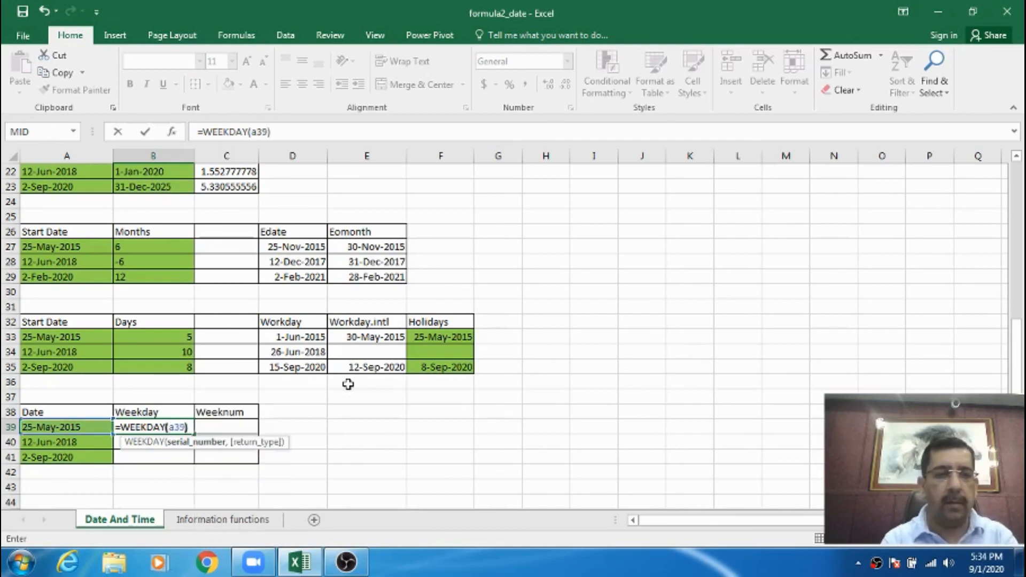
key(Return)
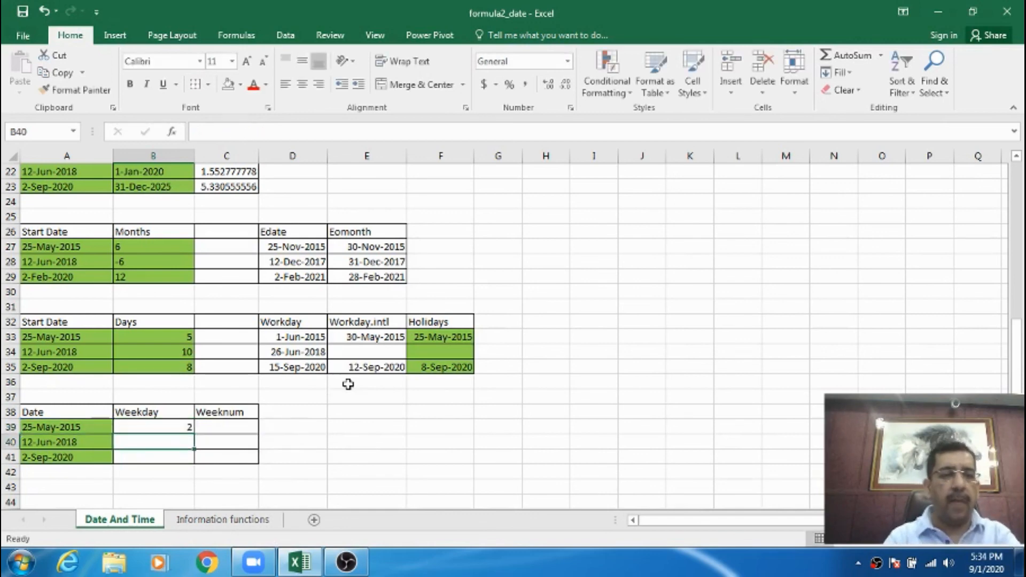
- Enter =WEEKNUM(A39) in C39 to get the week number of the first date
key(Up)
key(Right)
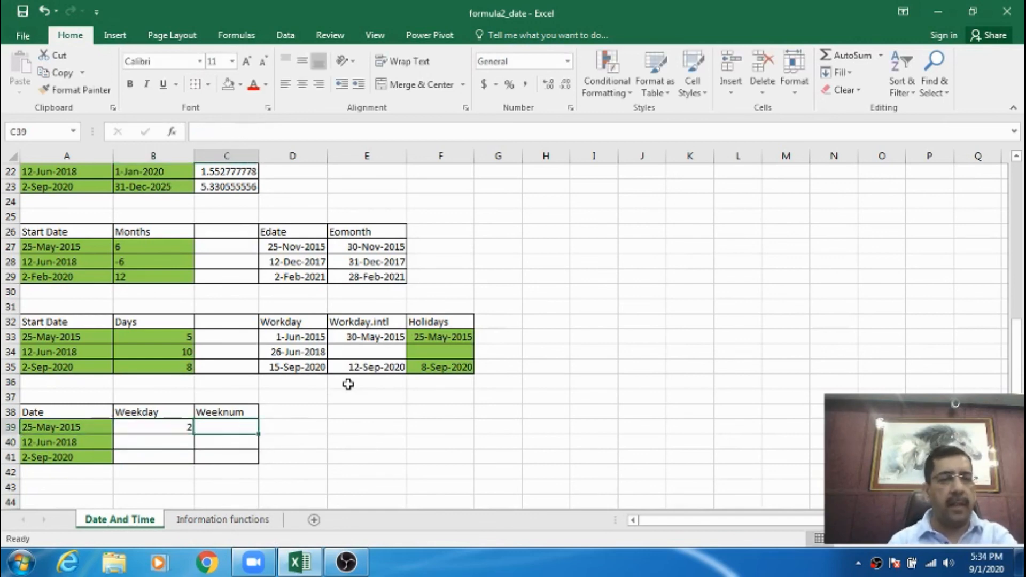
text(=)
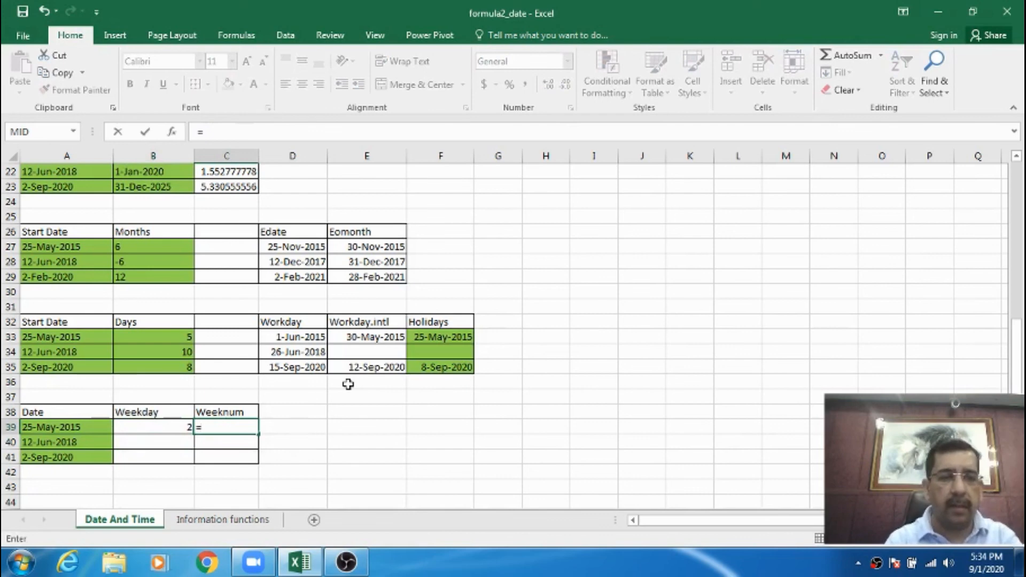
text(weeknu)
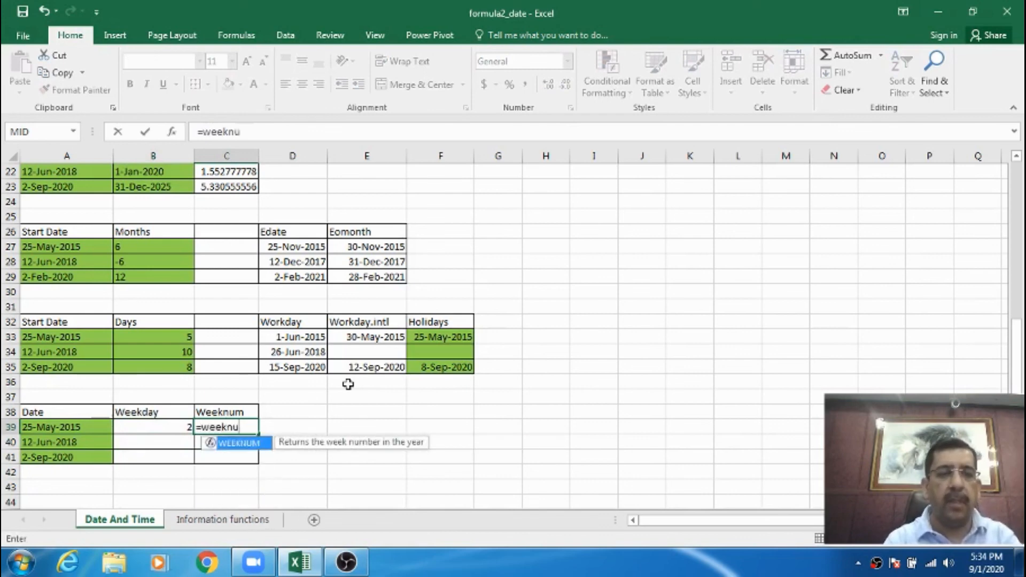
key(Tab)
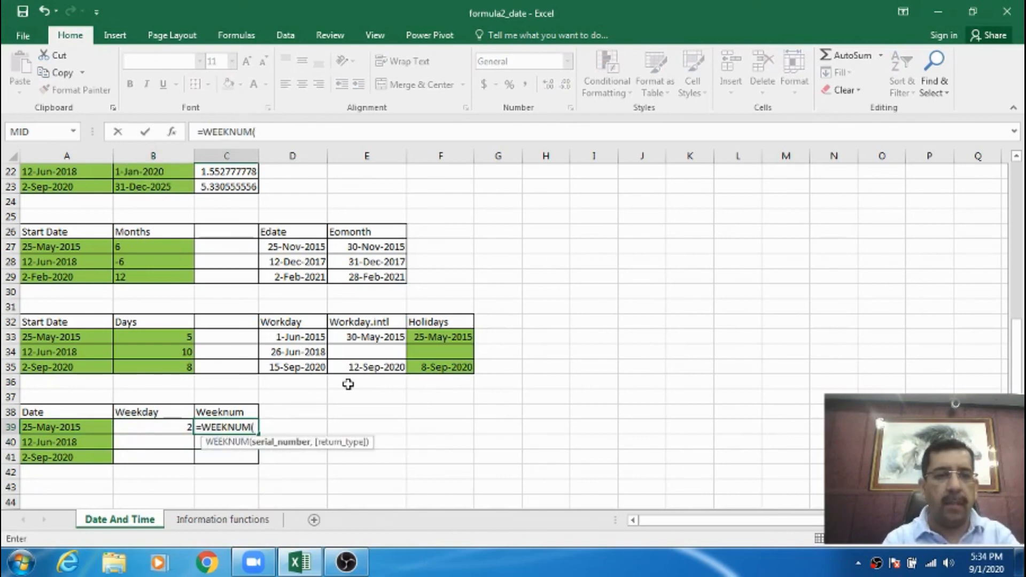
text(a3)
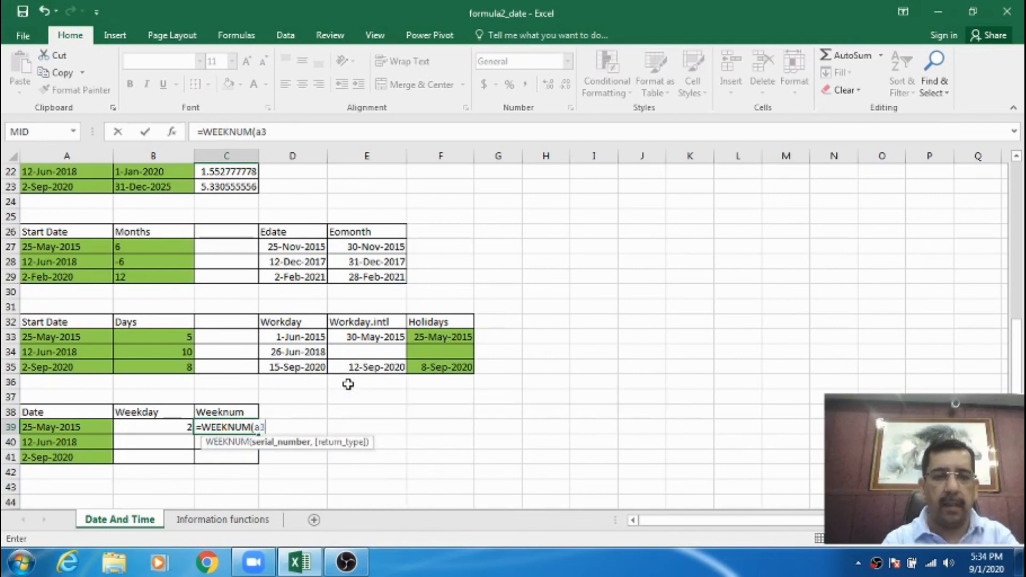
text(9)
key(Return)
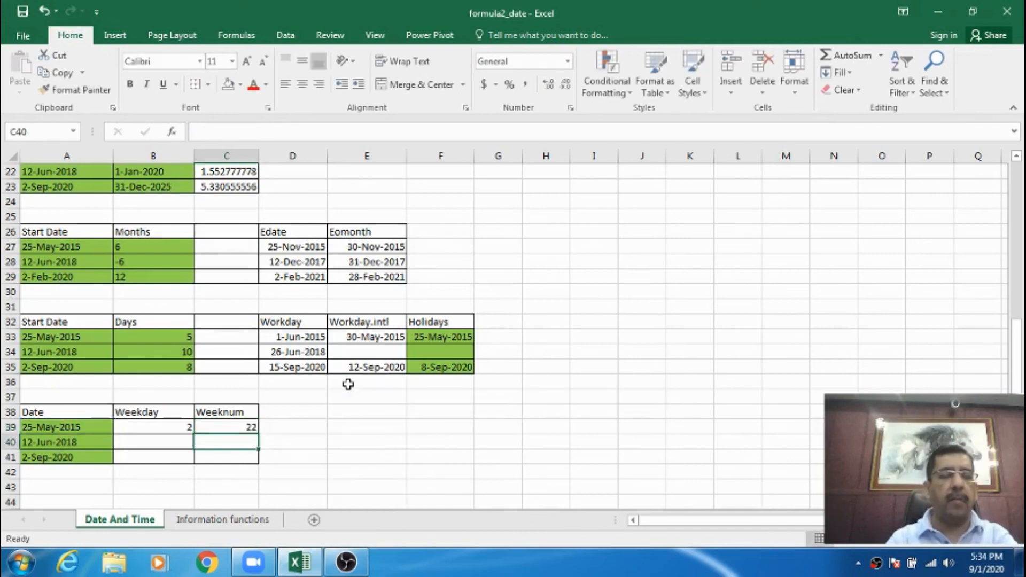
- Review the Weekday and Weeknum formulas and results in B39 and C39
key(Up)
key(Left)
key(Right)
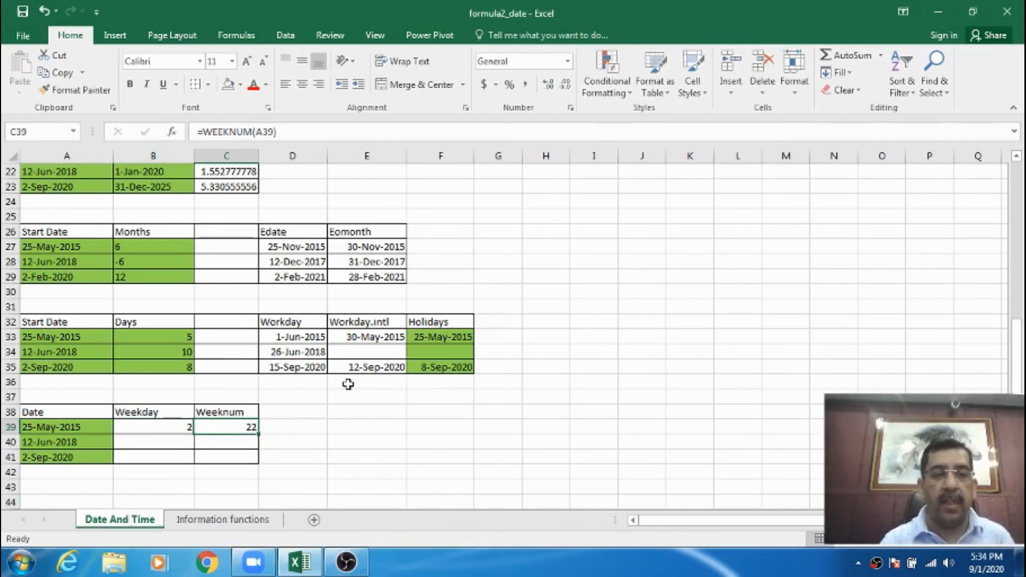
key(Left)
key(Right)
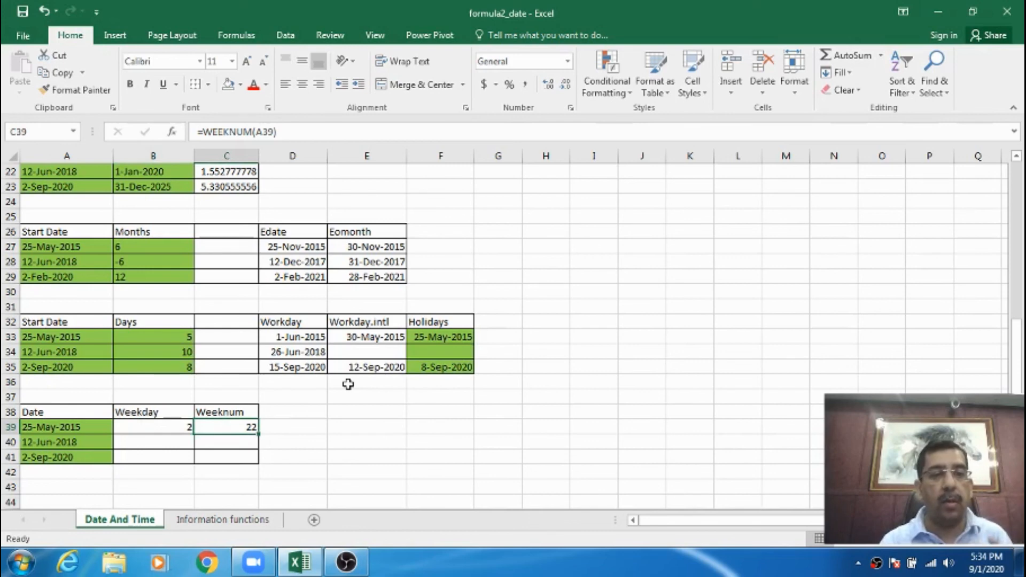
key(Left)
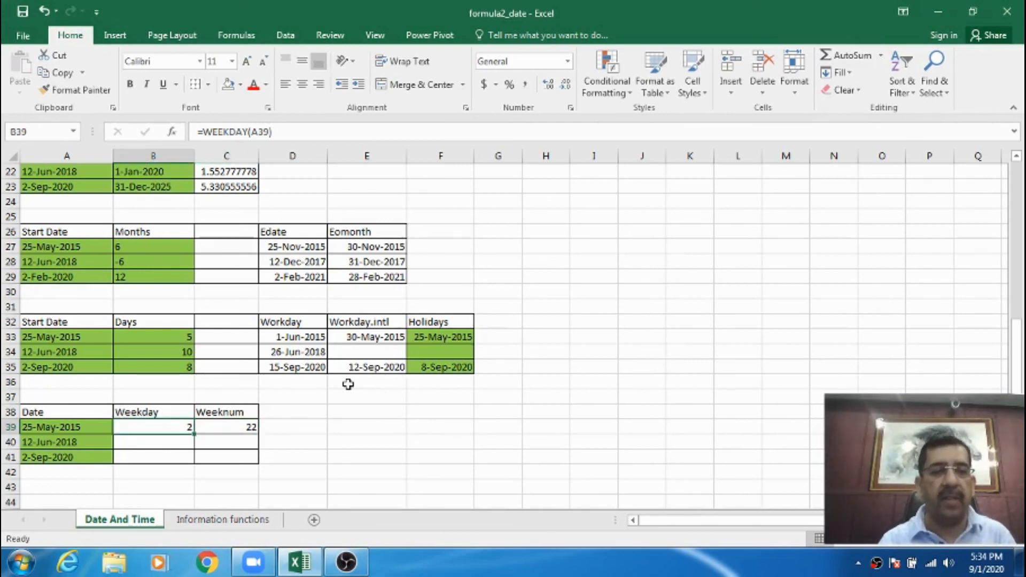
key(Right)
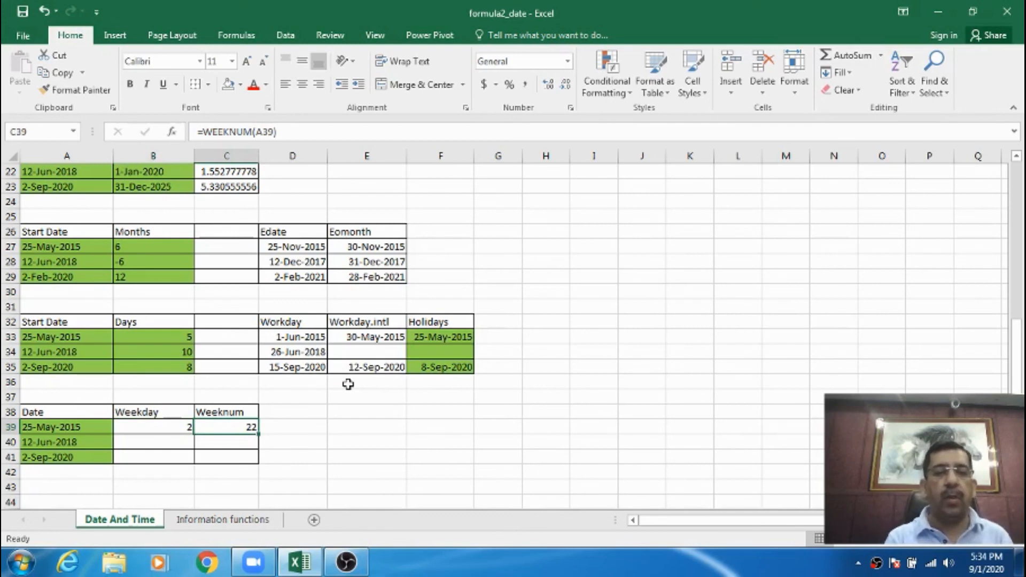
- Fill the Weekday and Weeknum formulas from row 39 down through row 41
key(Left)
key(shift+Right)
key(shift+Down)
key(shift+Down)
key(shift+Down)
key(shift+Down)
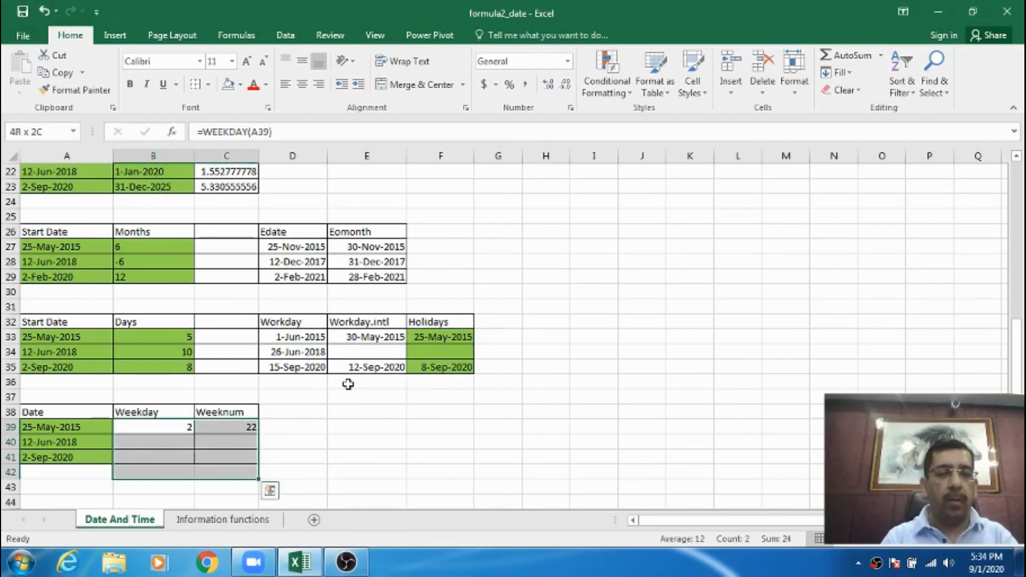
key(shift+Up)
key(shift+Up)
key(ctrl+d)
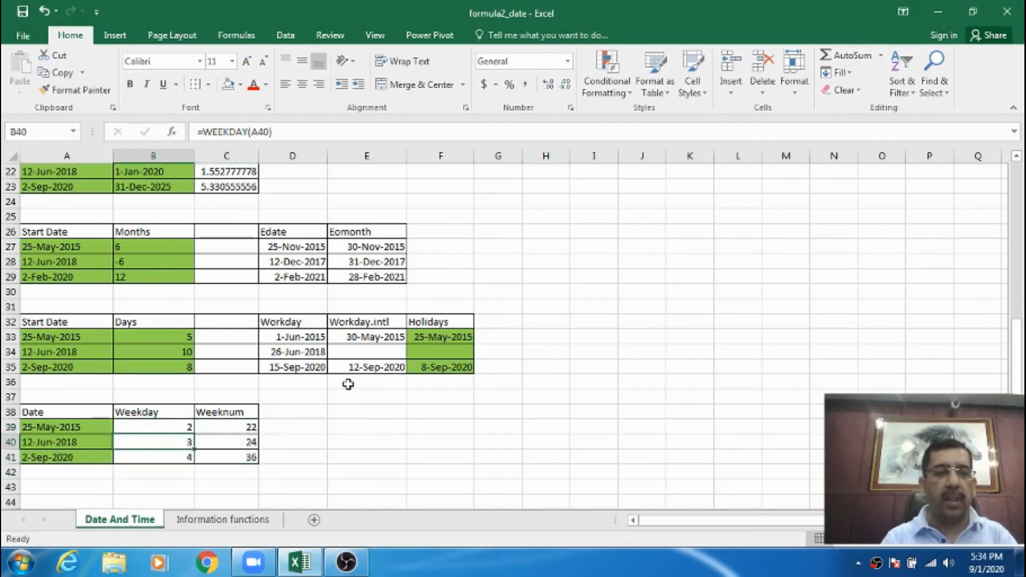
- Check the filled Weekday and Weeknum formulas and results in rows 39 to 41
key(Down)
key(Left)
key(Right)
key(Down)
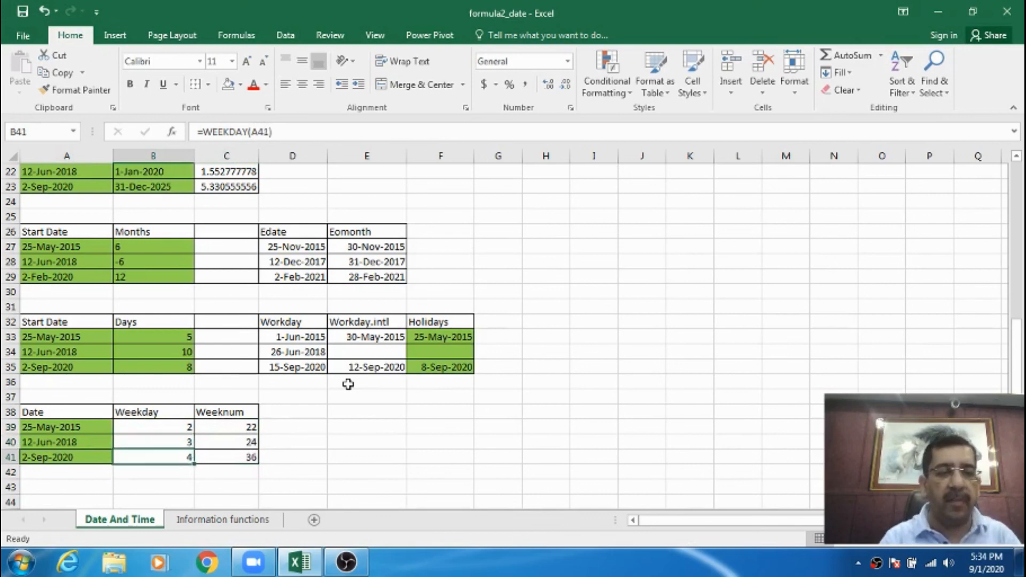
key(Up)
key(Up)
key(Right)
key(Down)
key(Down)
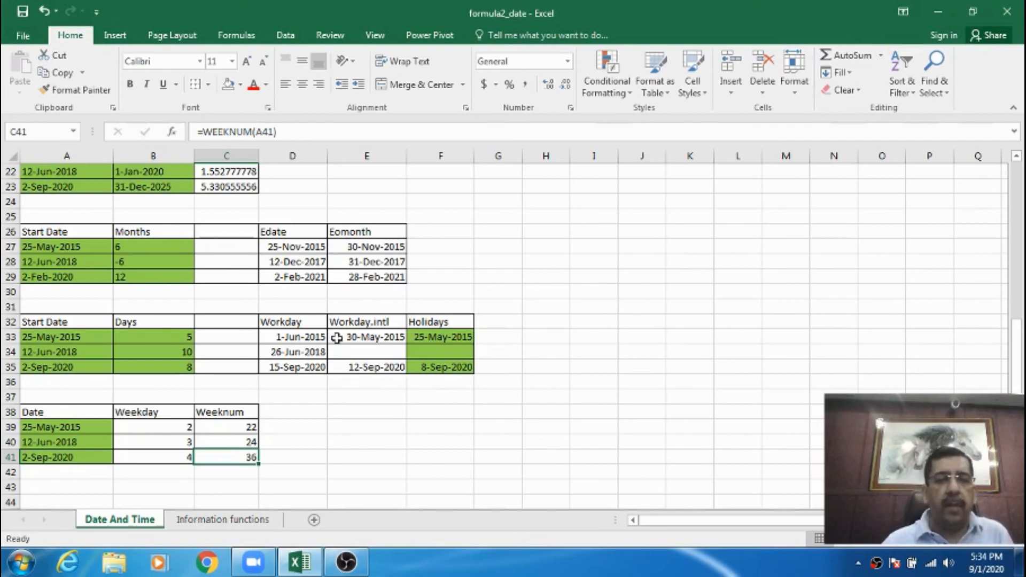
- Compare row 33's Workday, Workday.intl and holiday cells, and examine the Workday.intl formula in E35
click(312, 335)
click(351, 334)
click(415, 334)
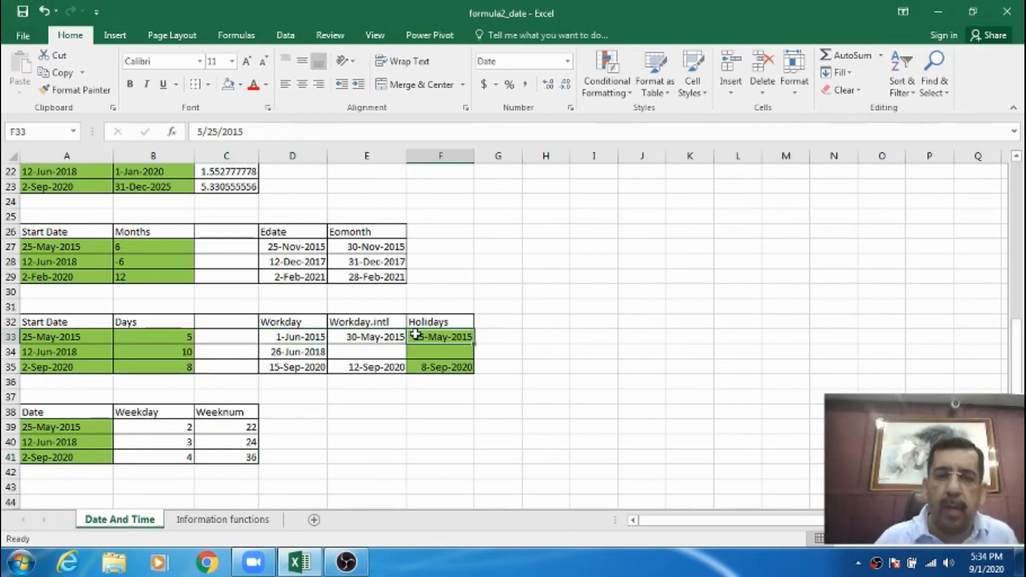
click(379, 337)
click(321, 337)
click(365, 336)
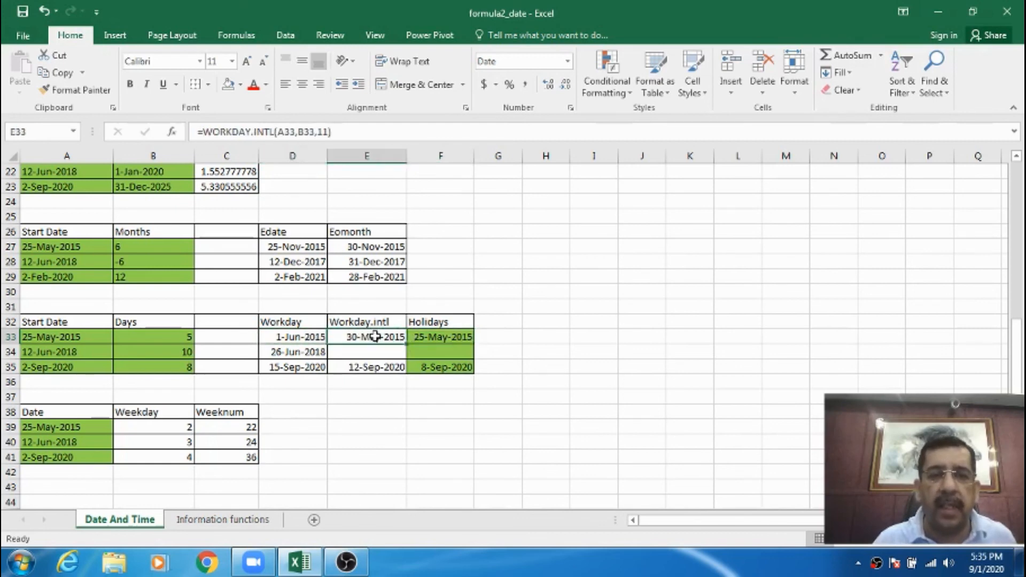
click(376, 369)
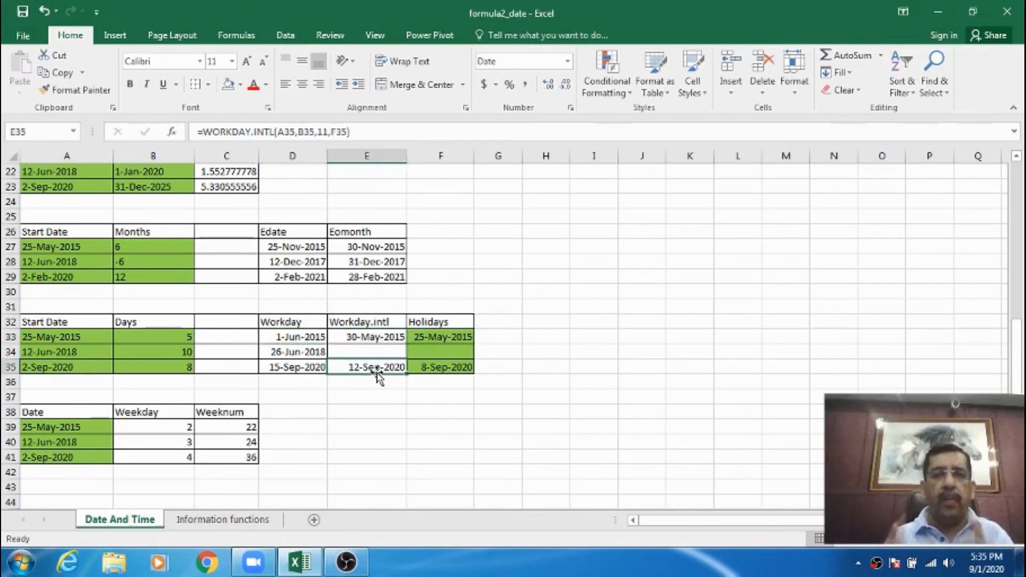